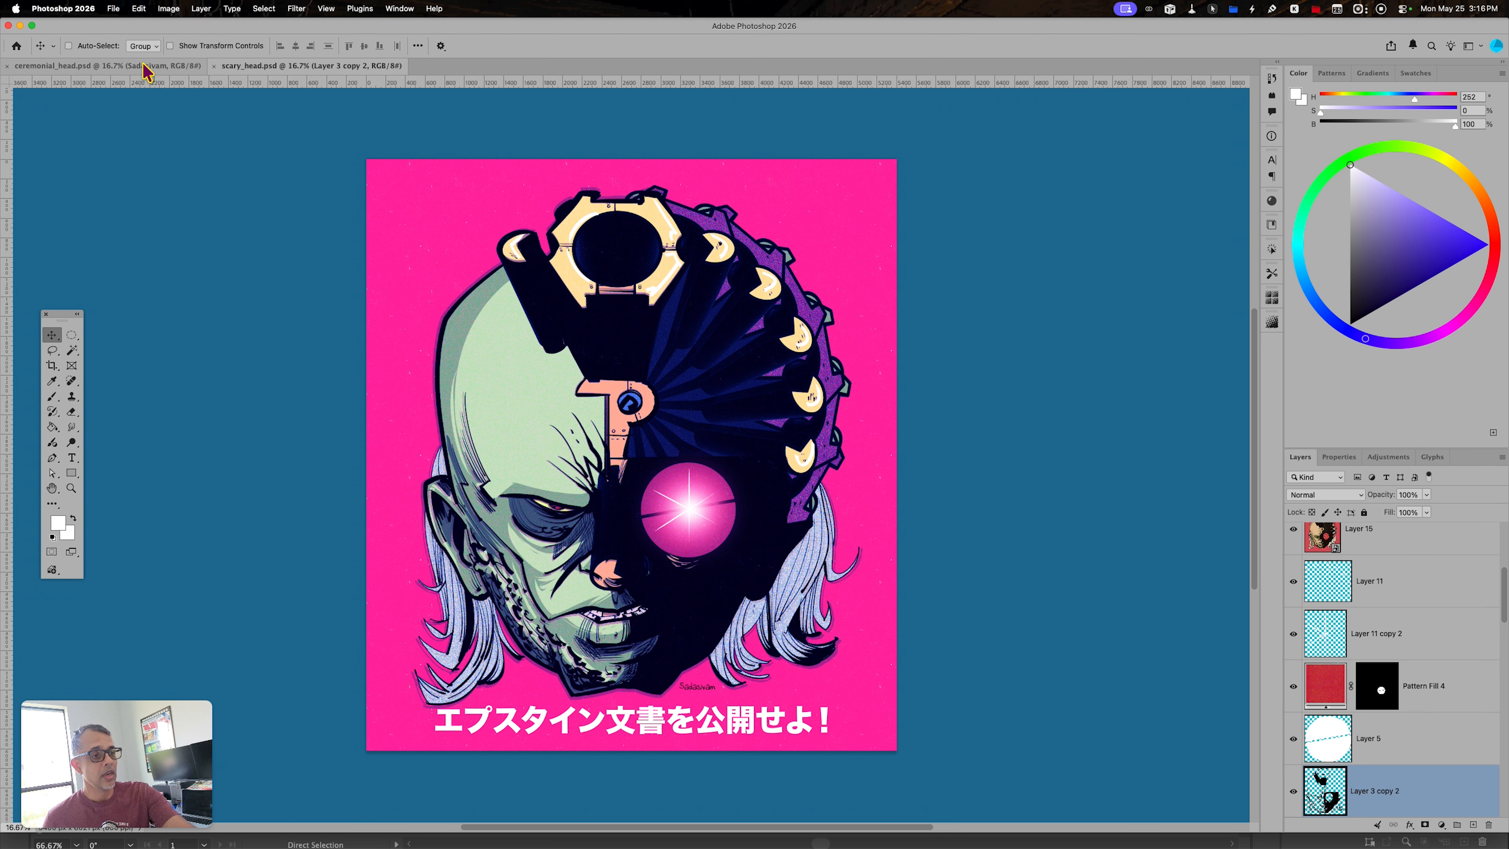
- Switch to Illustrator and create a new Letter document of 612 x 792 pt
click(144, 67)
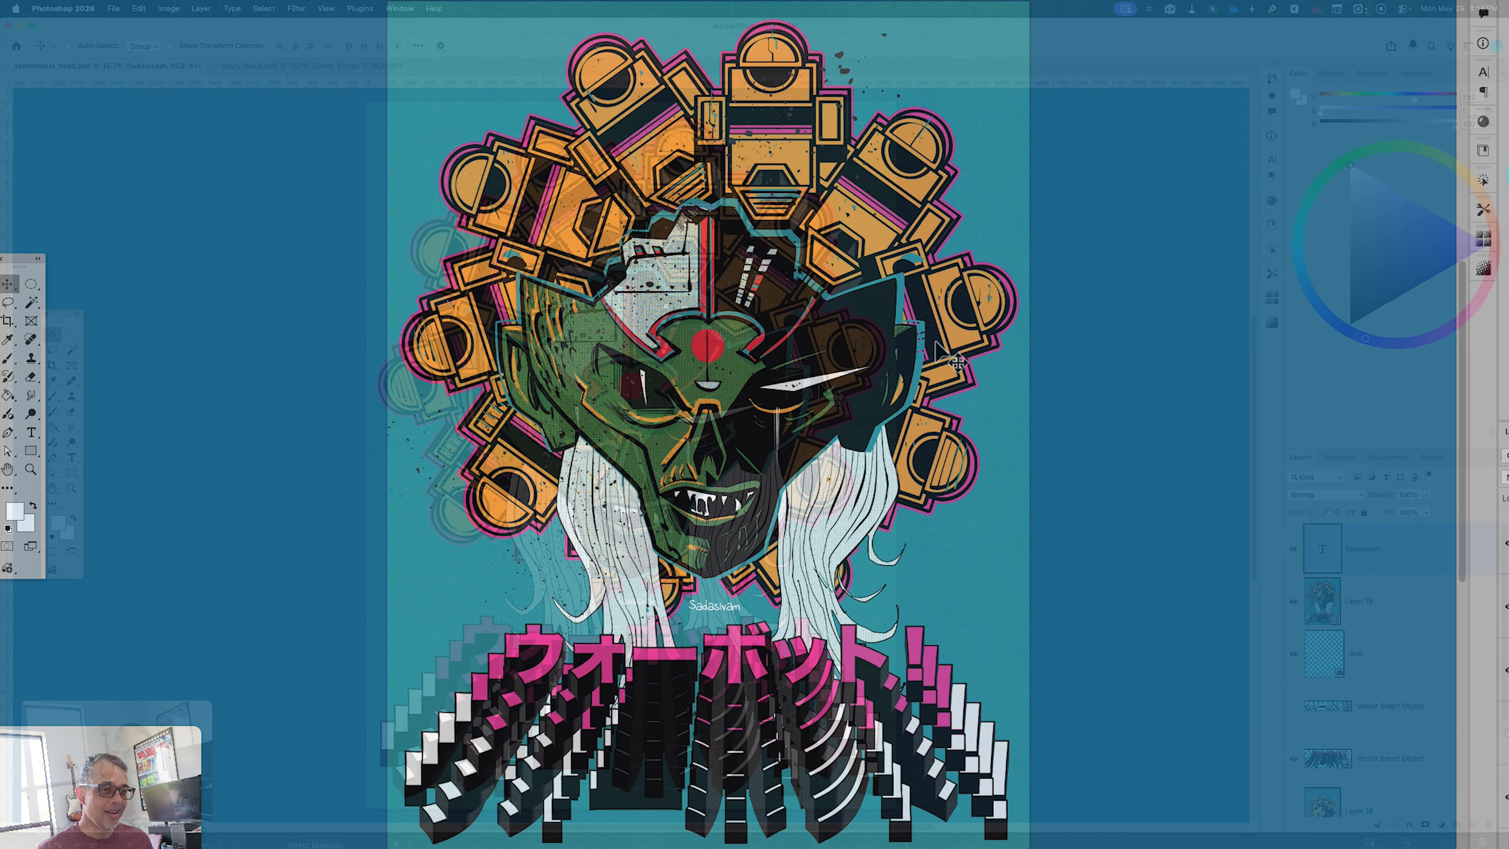
key(super)
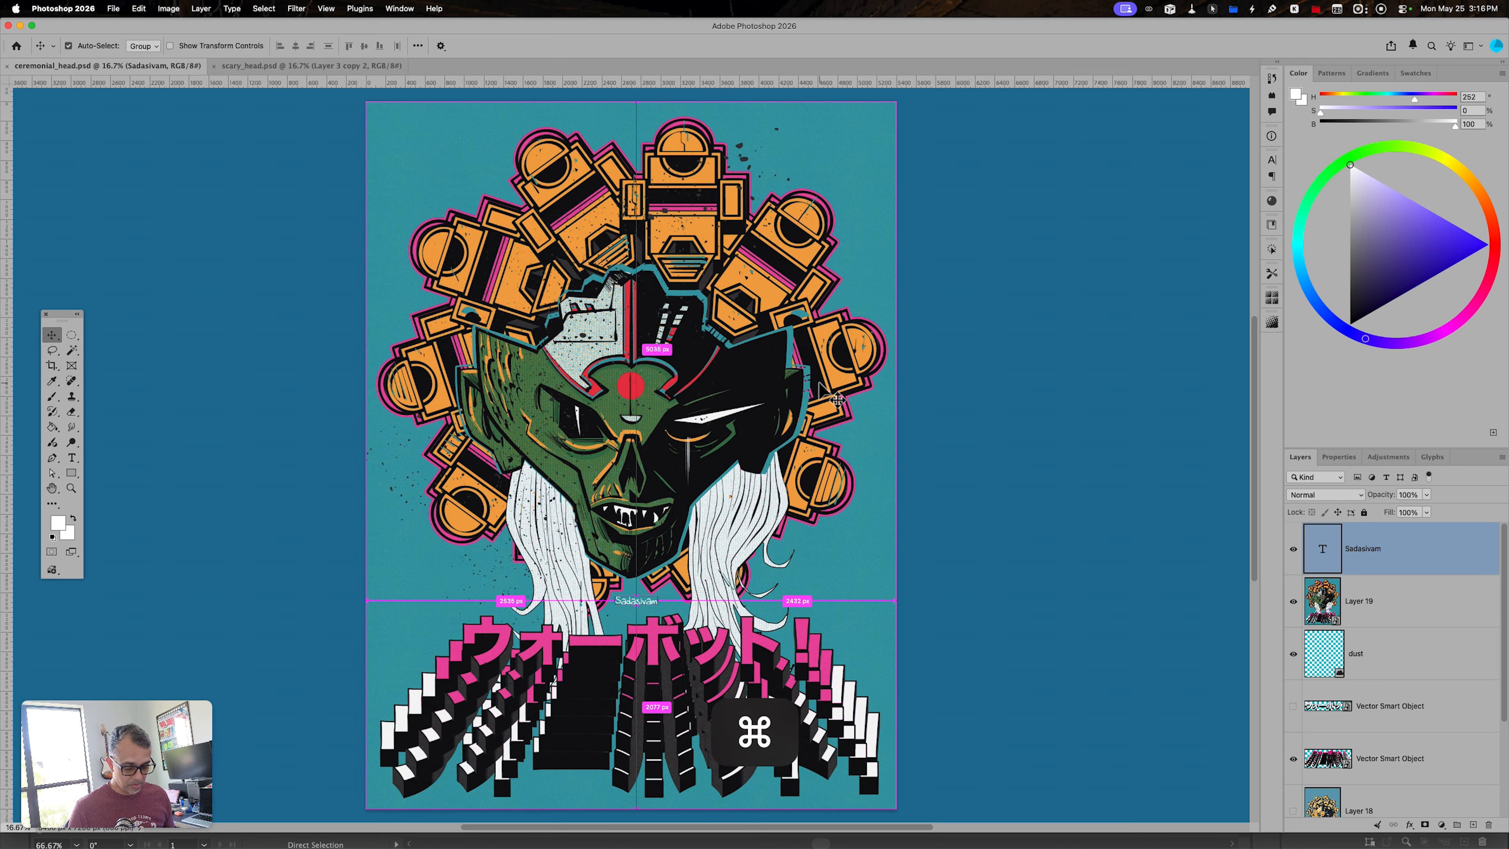
key(super+Tab)
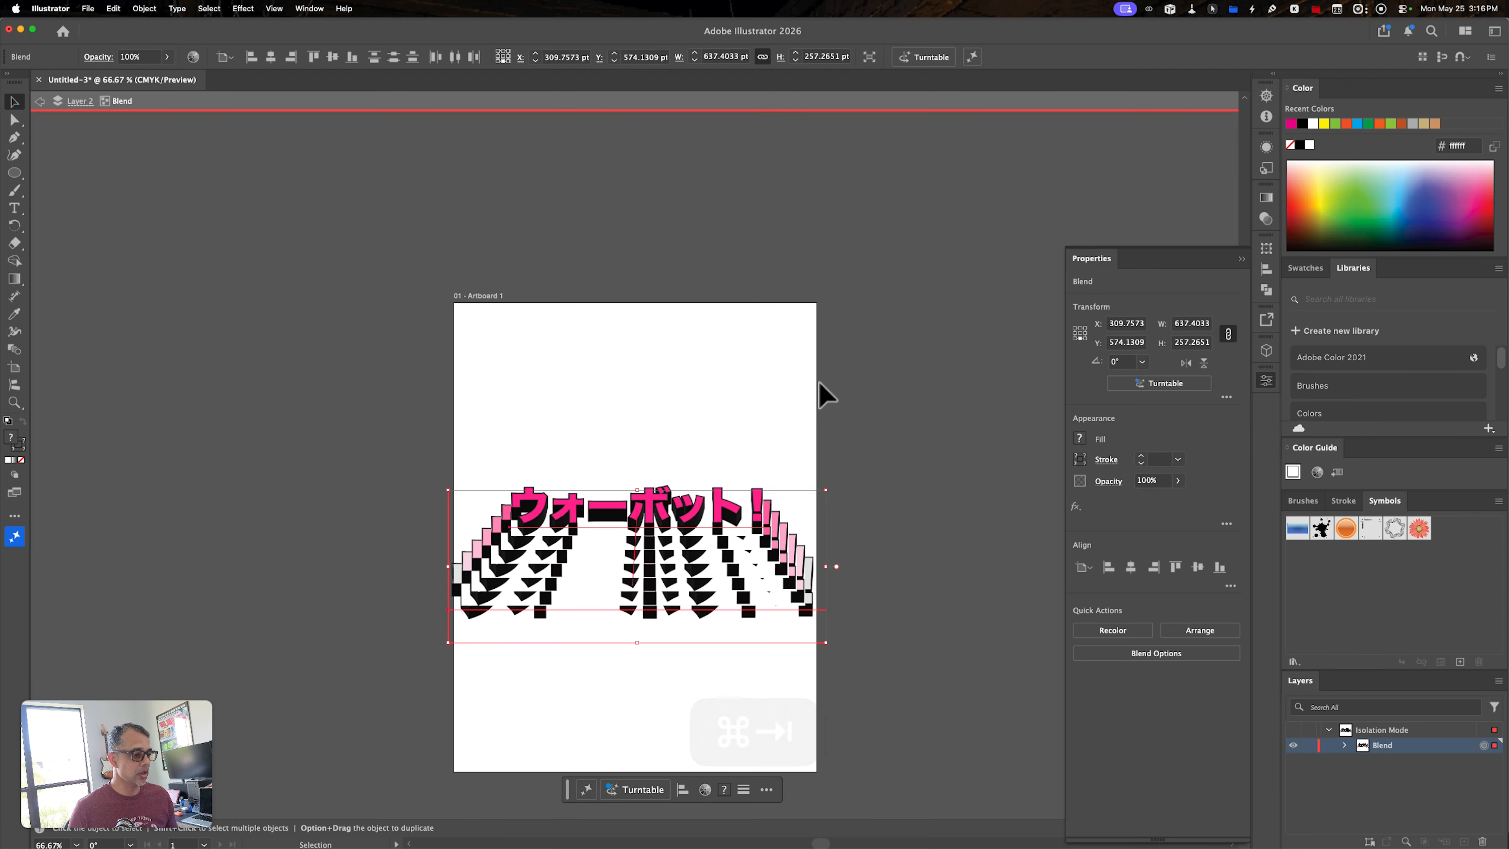
key(super+n)
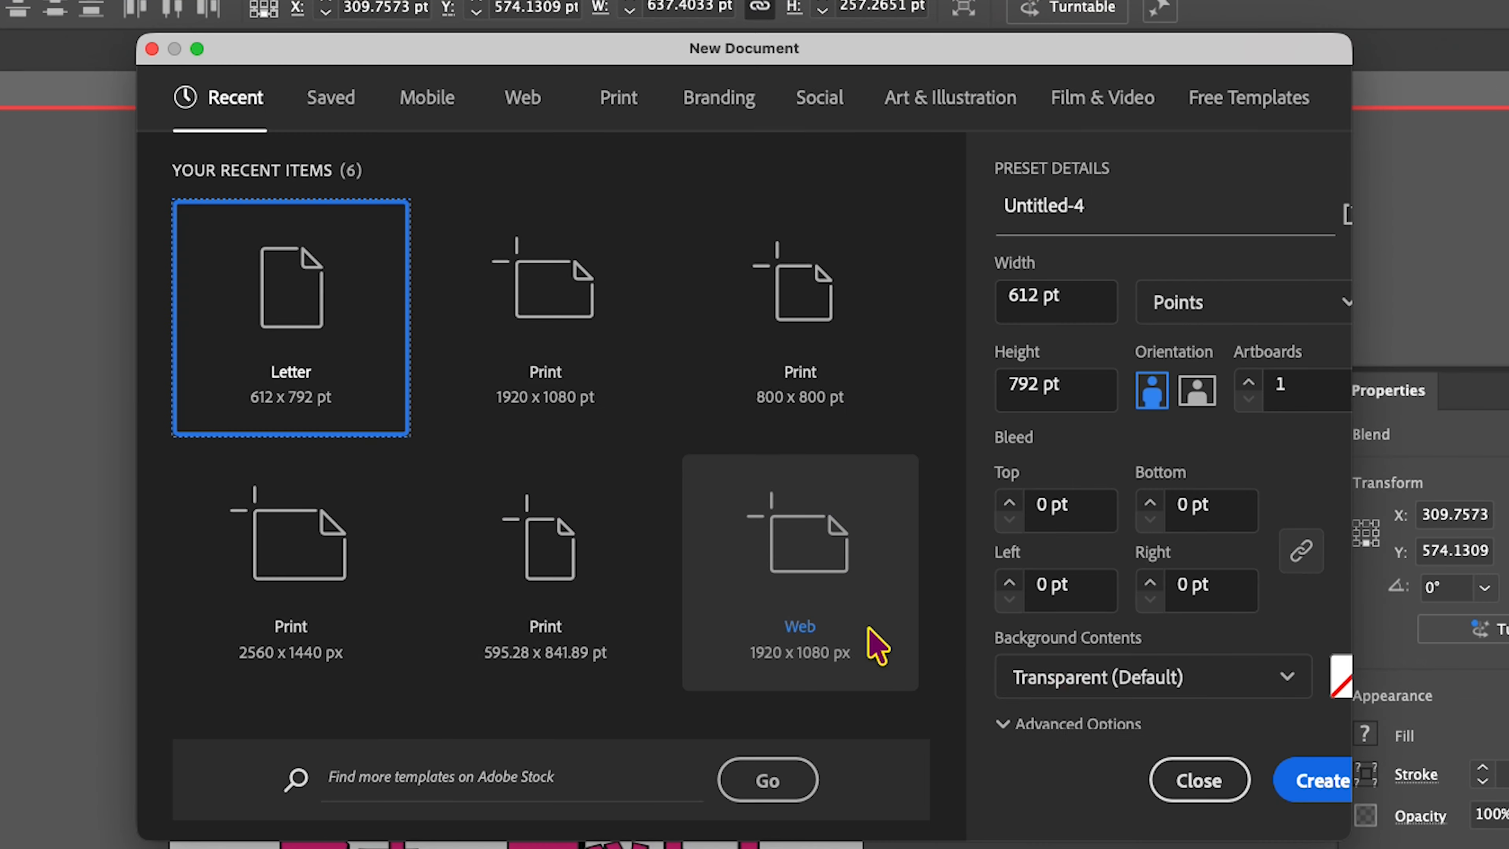
click(1312, 780)
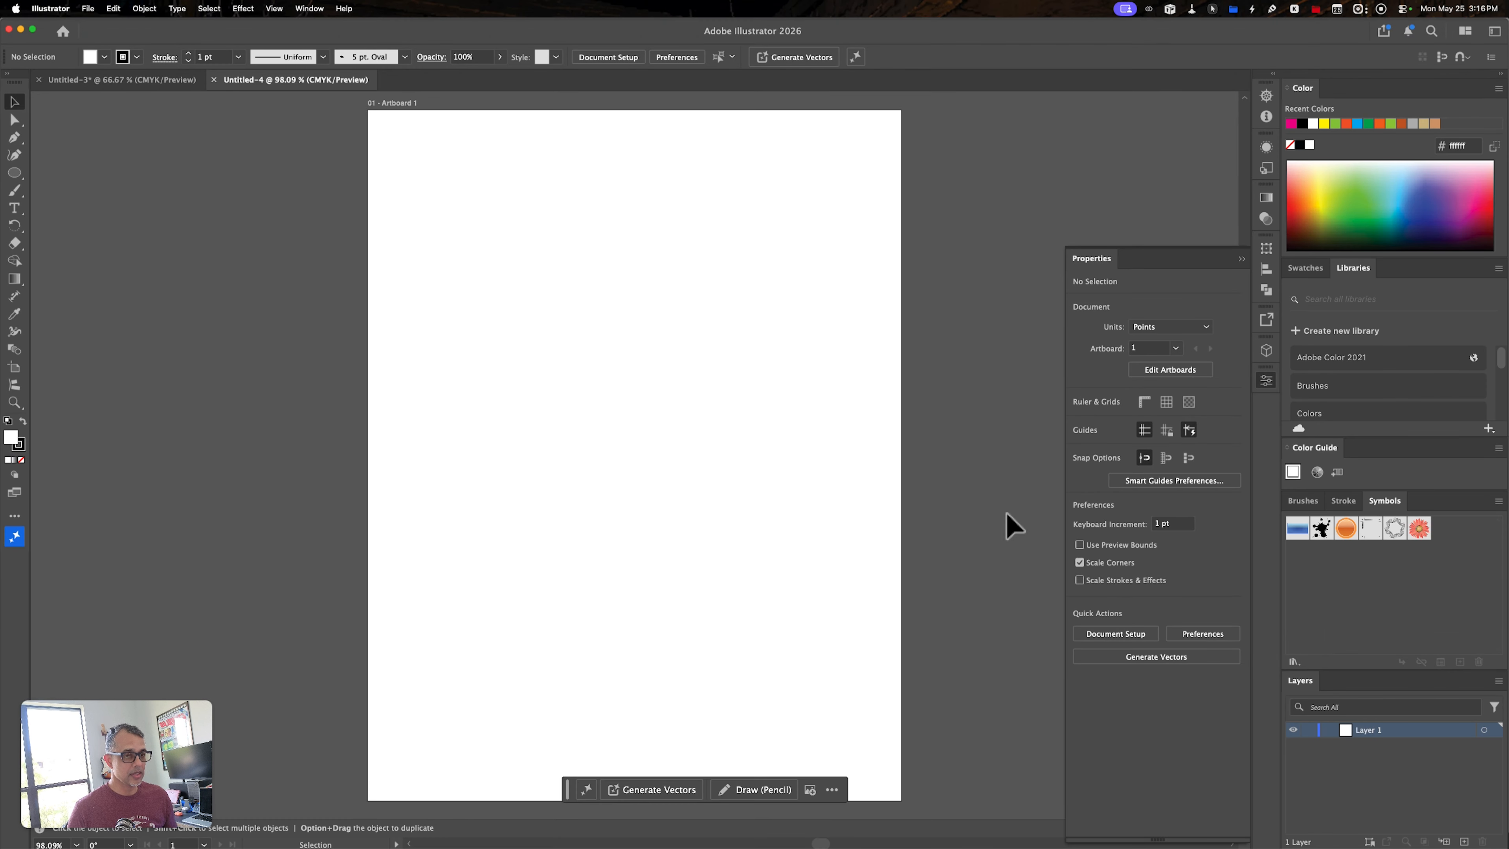
- Draw a hexagon about 118 pt wide and 102 pt high in the artboard's upper half and fill it with orange (f26522)
click(26, 173)
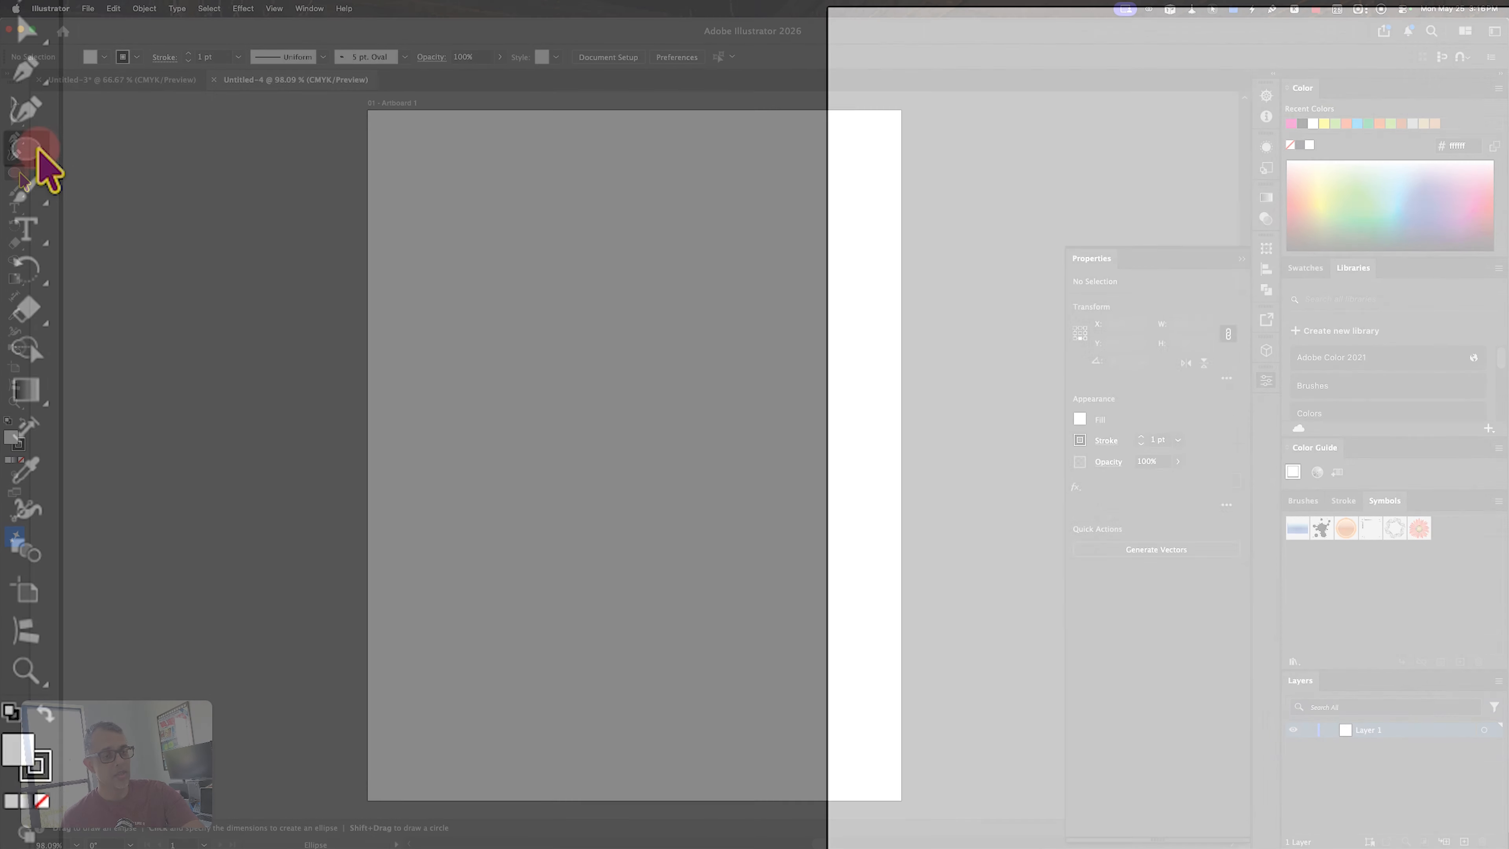
click(81, 208)
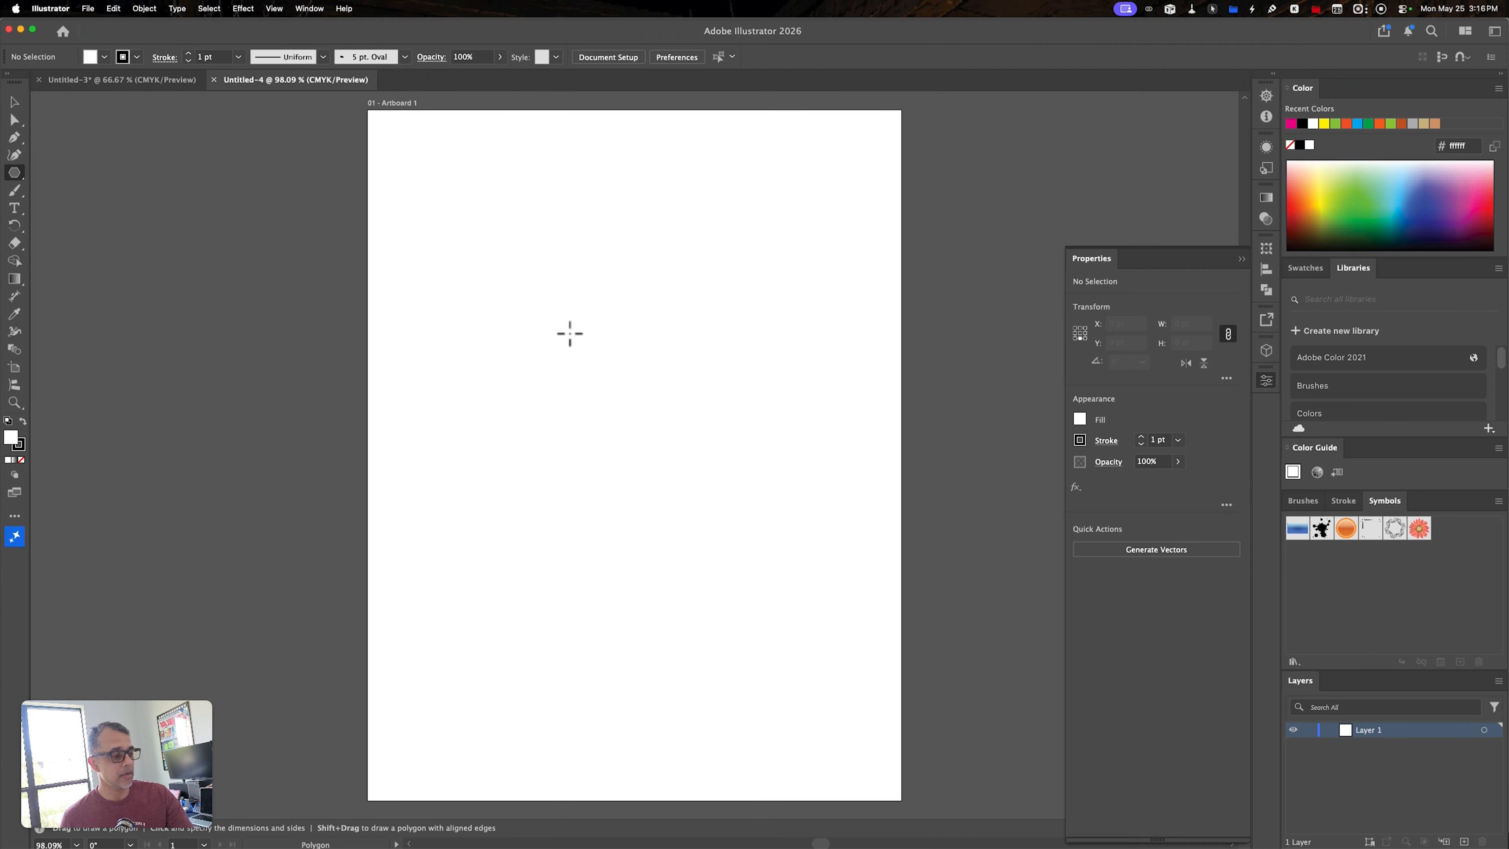
drag(568, 335, 608, 369)
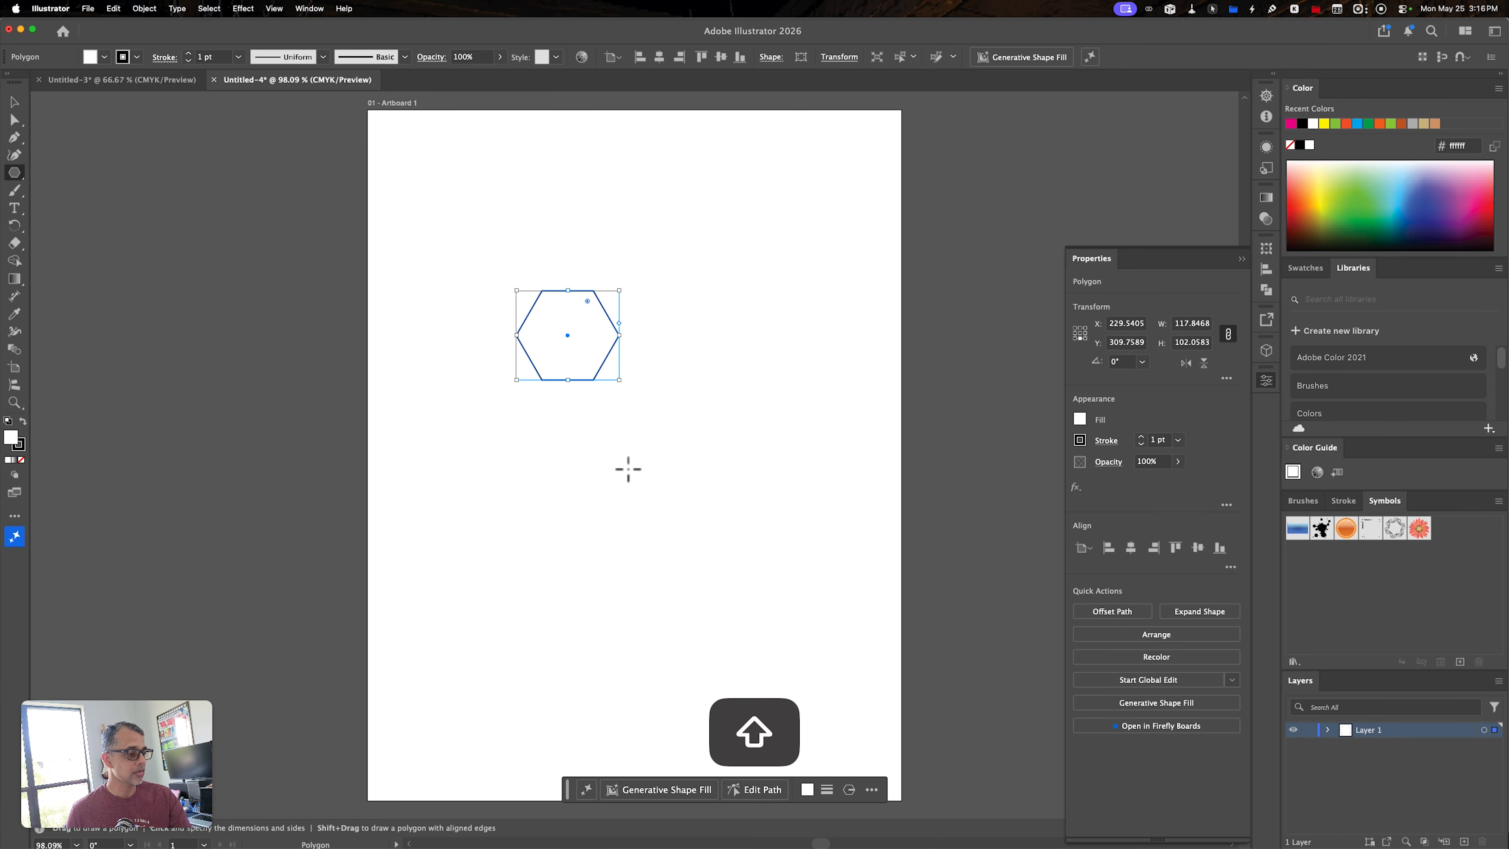
click(1083, 420)
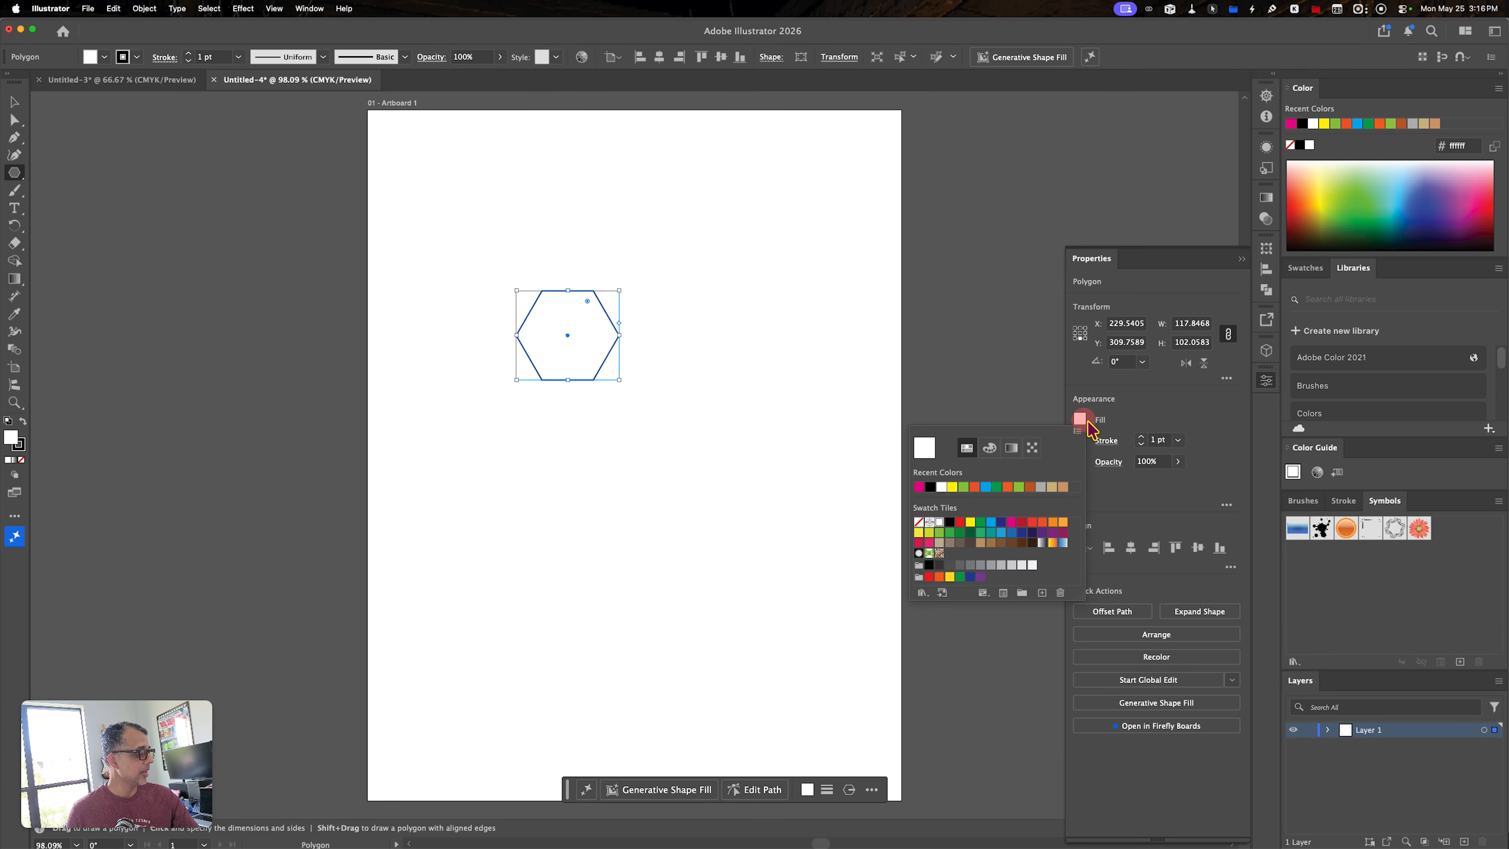
click(1009, 487)
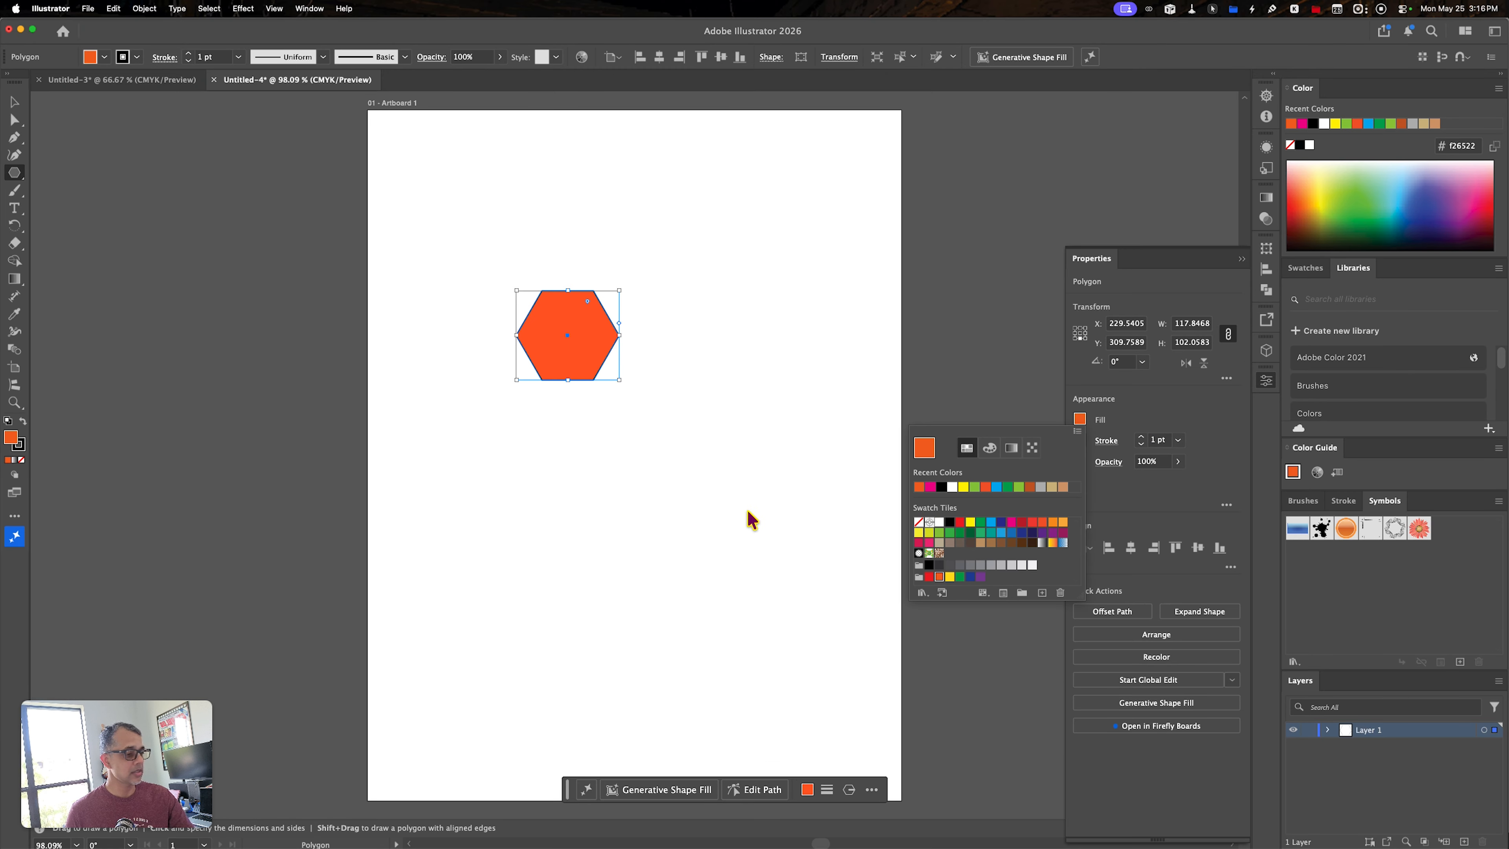
click(47, 147)
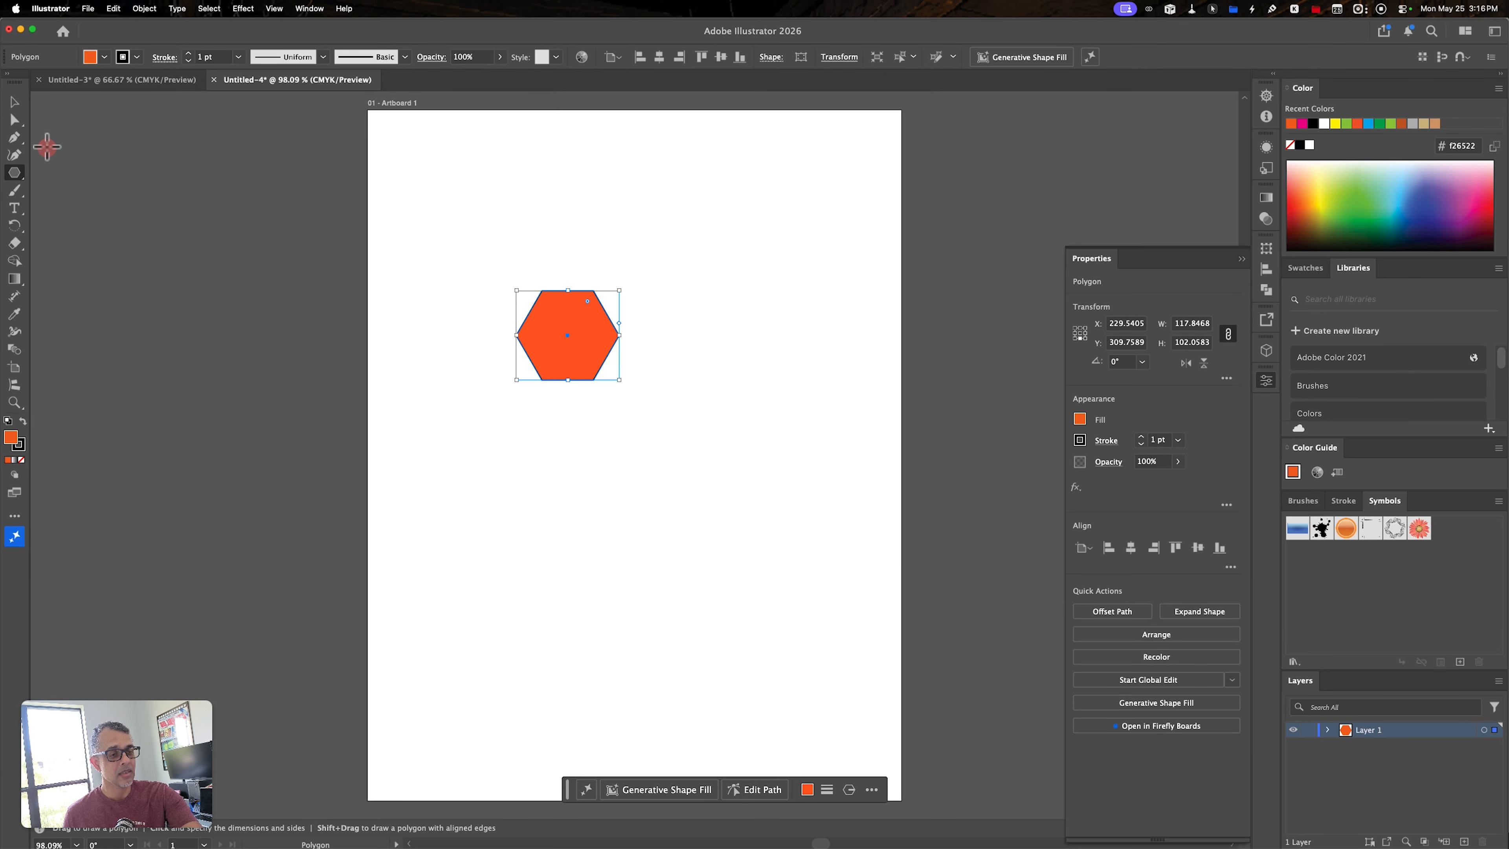
- Draw a rectangle about 33 x 56 pt across the hexagon's upper edge and place a copy straight below across its lower edge
drag(21, 178, 78, 172)
drag(555, 273, 582, 317)
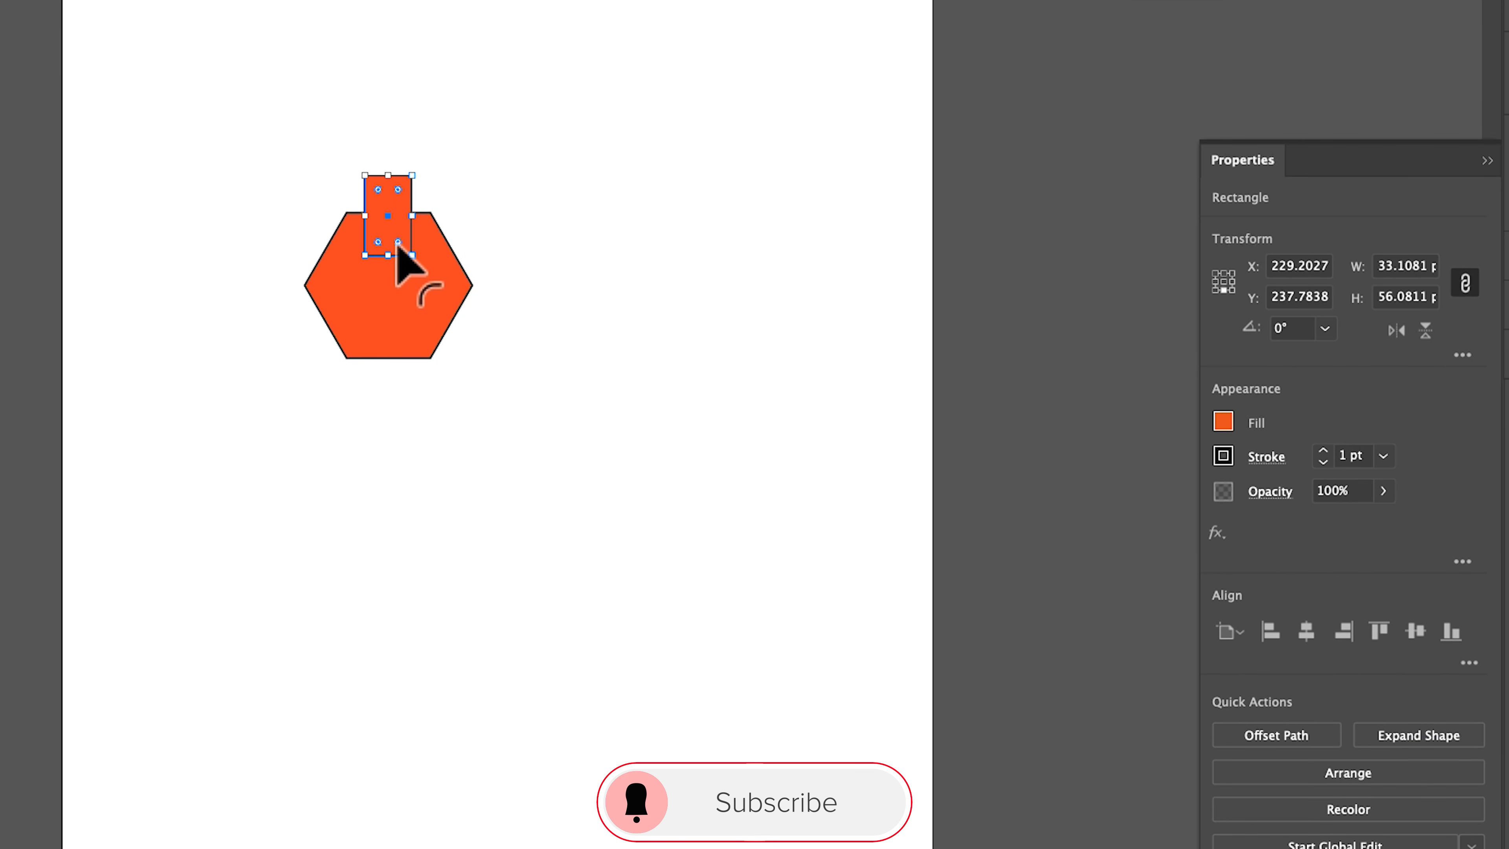
drag(398, 242, 404, 362)
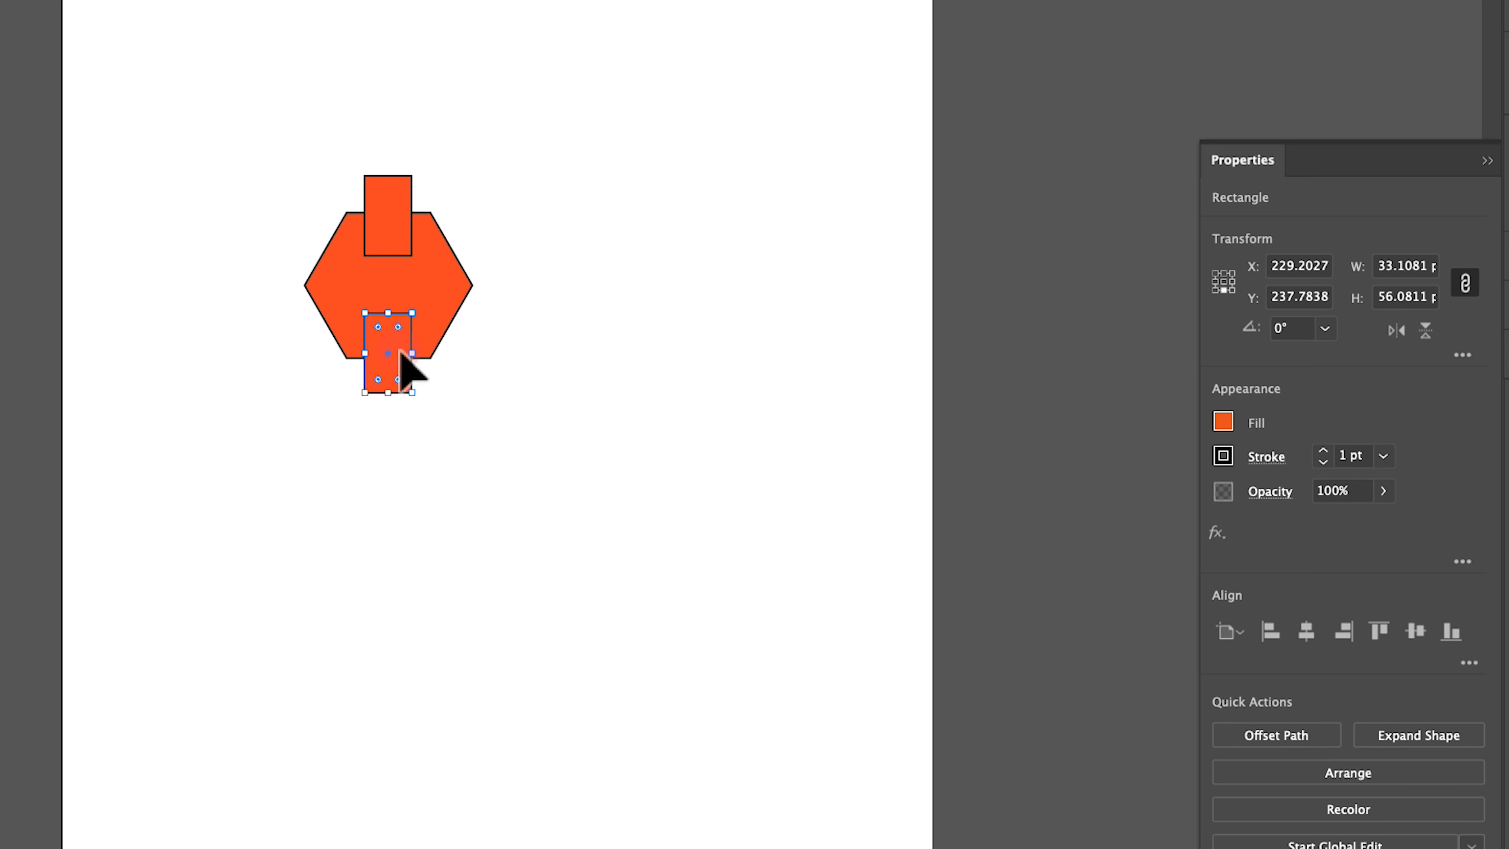
- Align the hexagon and both rectangles to their common horizontal center
drag(289, 139, 475, 440)
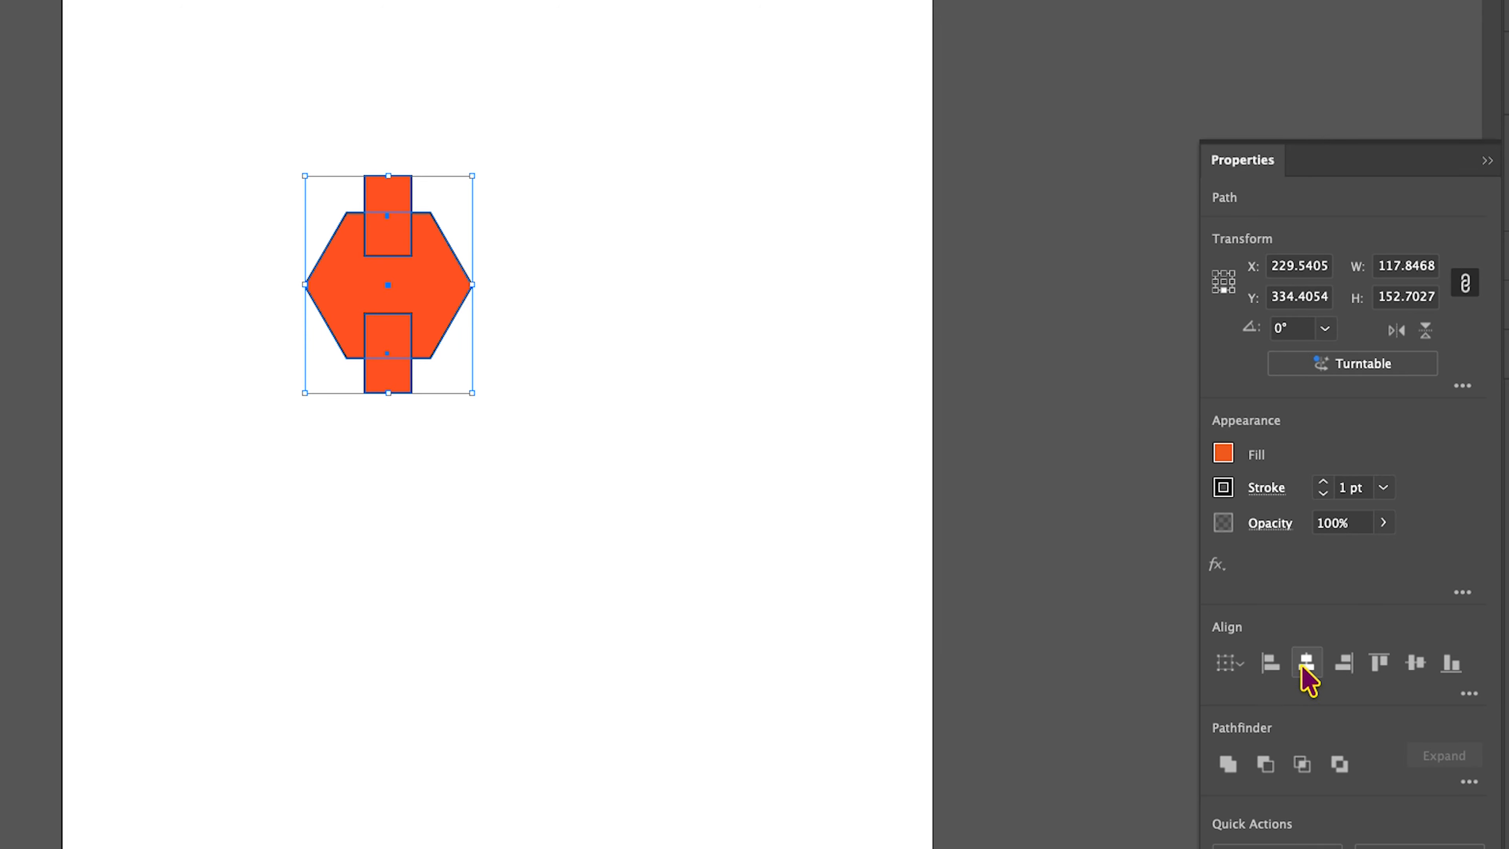
click(1305, 665)
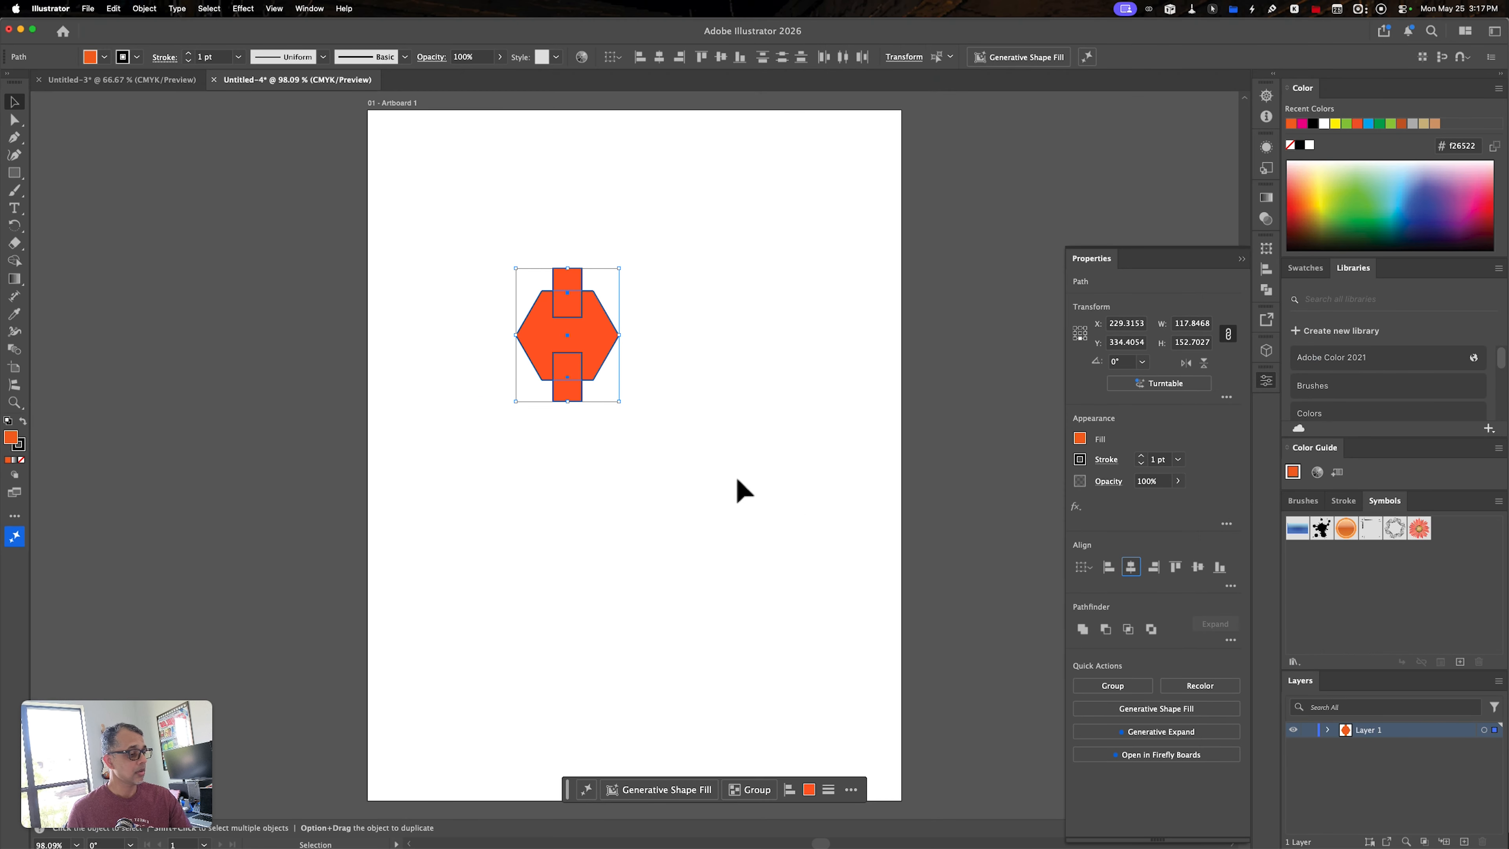
click(707, 460)
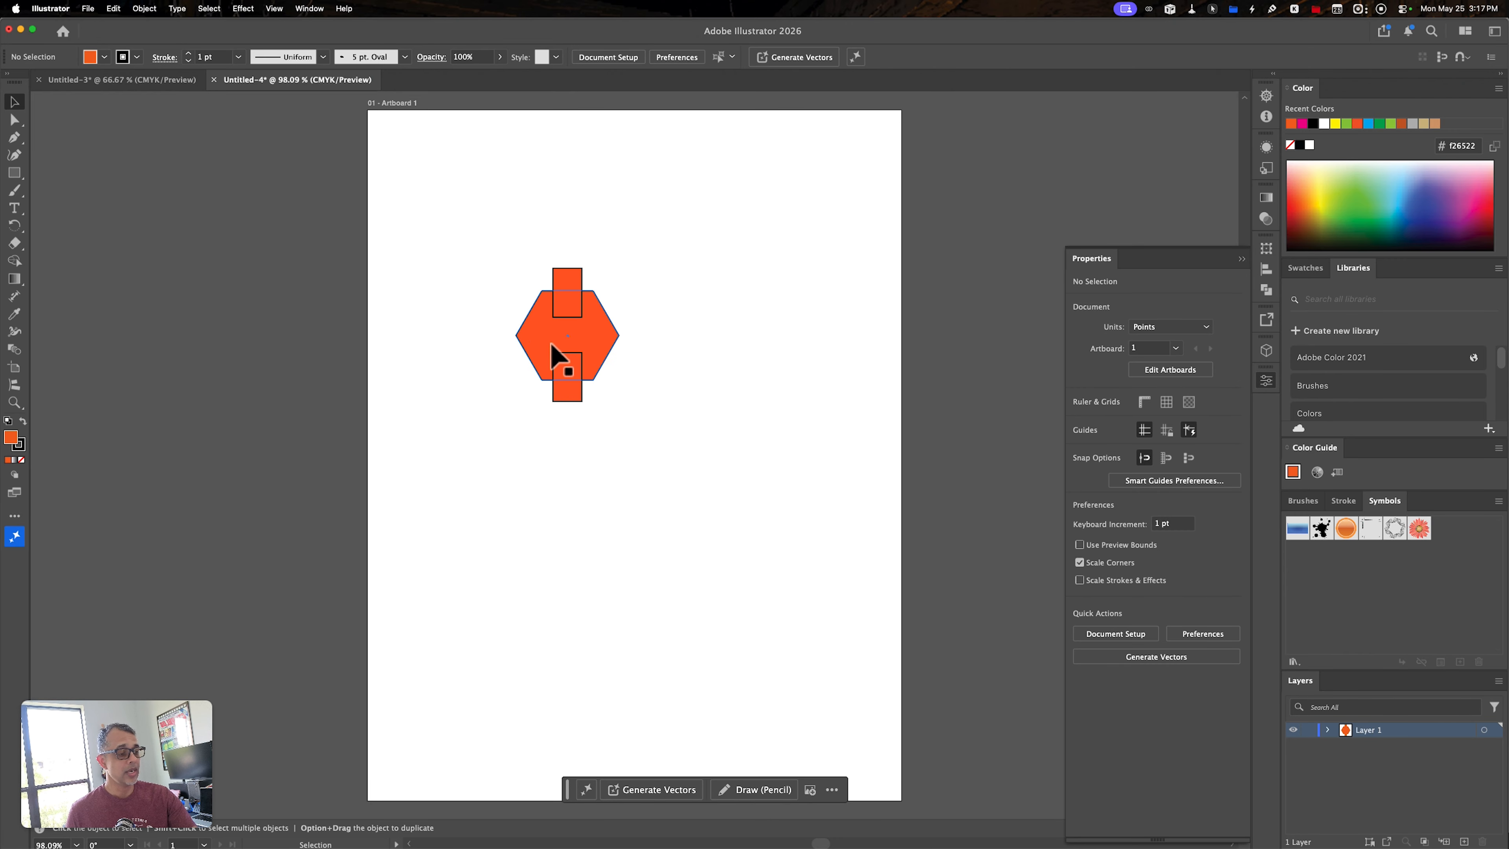
- Cut out the two areas where the rectangles overlap the hexagon with the Shape Builder tool
drag(499, 253, 654, 443)
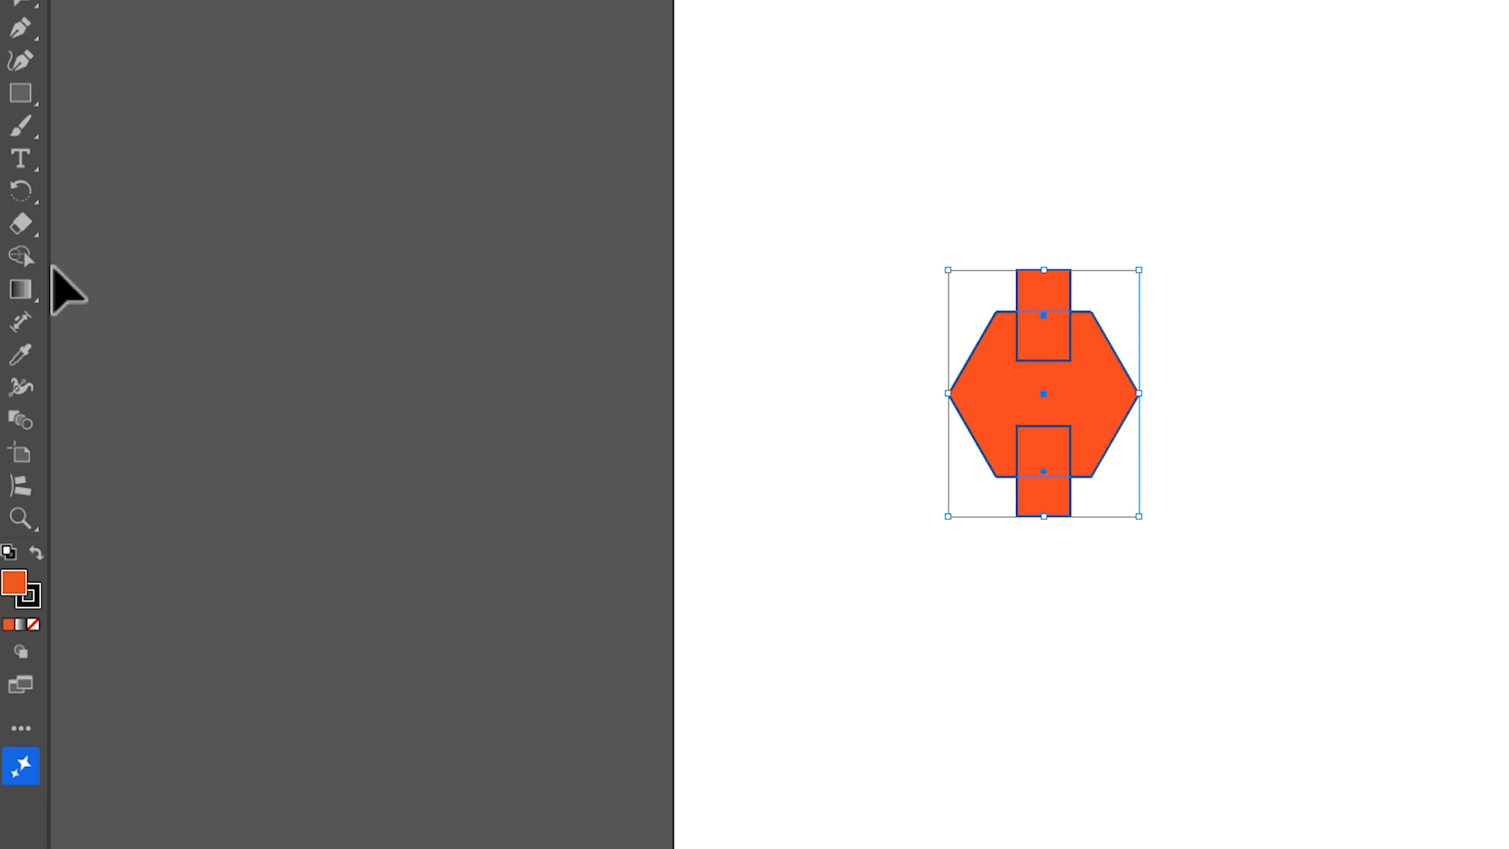
click(33, 254)
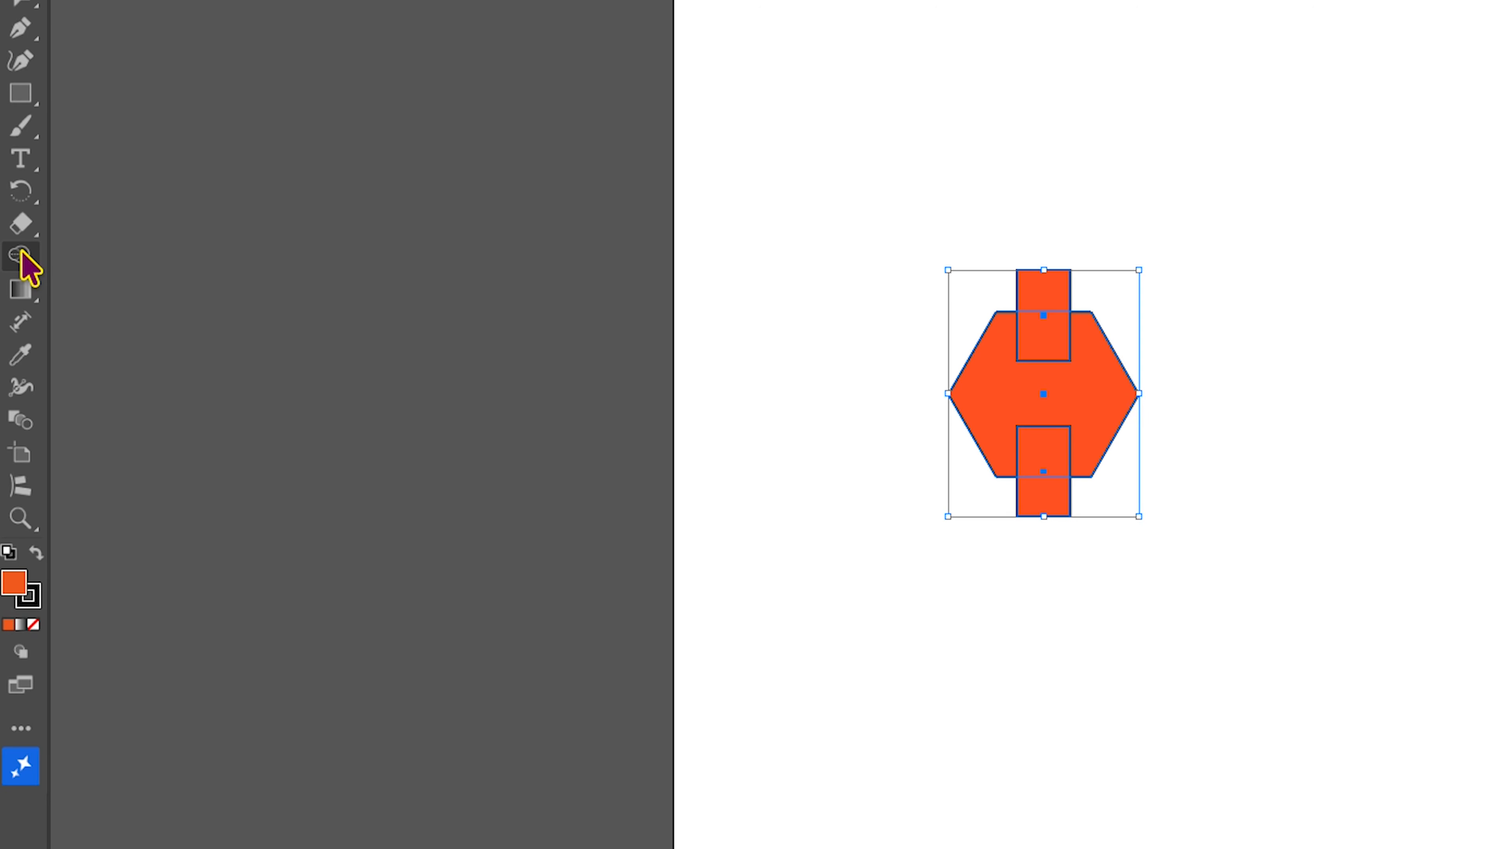
click(22, 254)
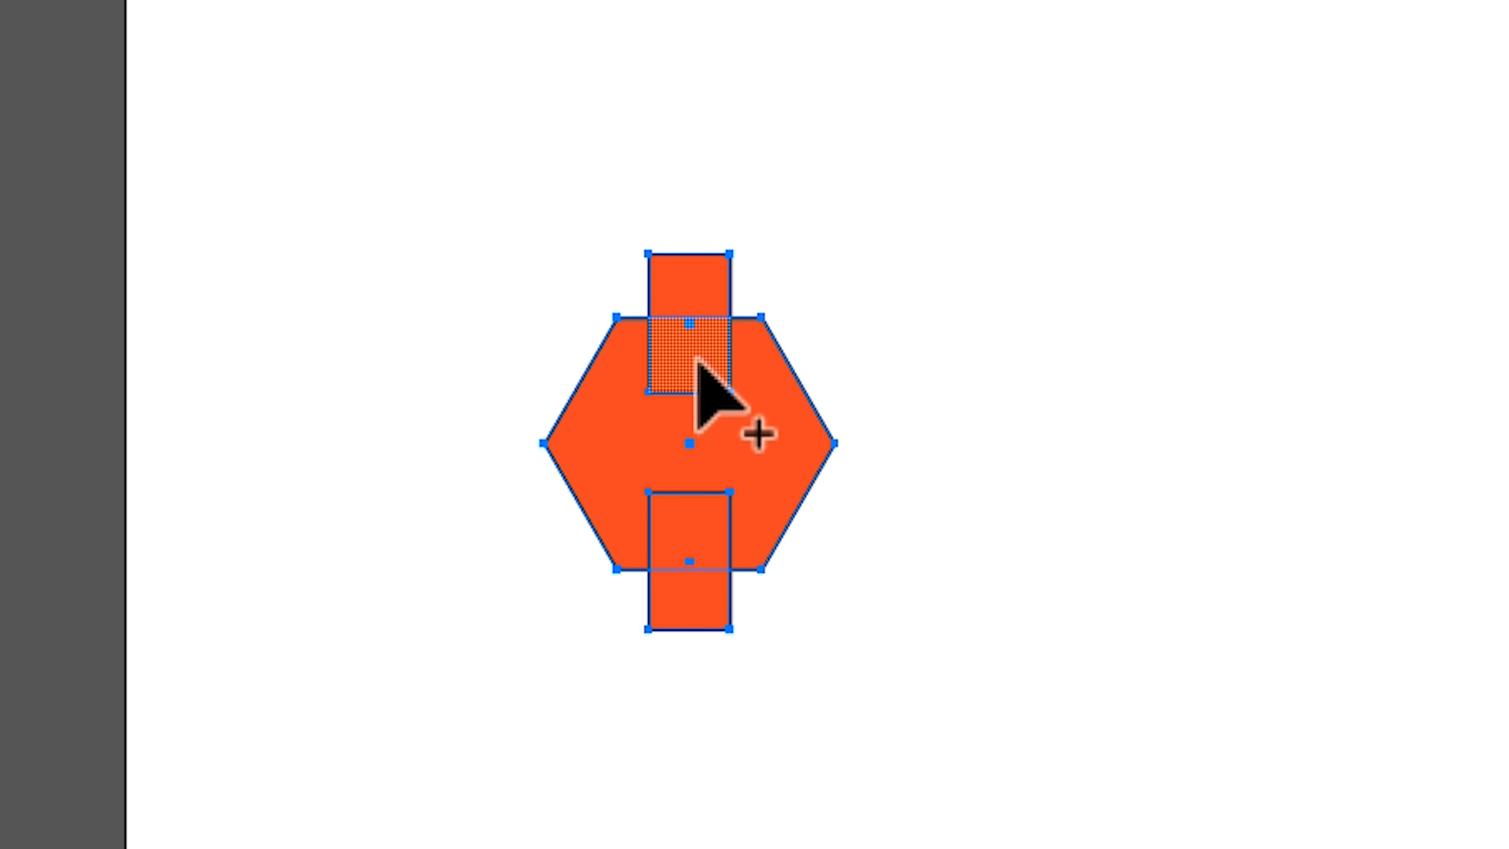
key(alt)
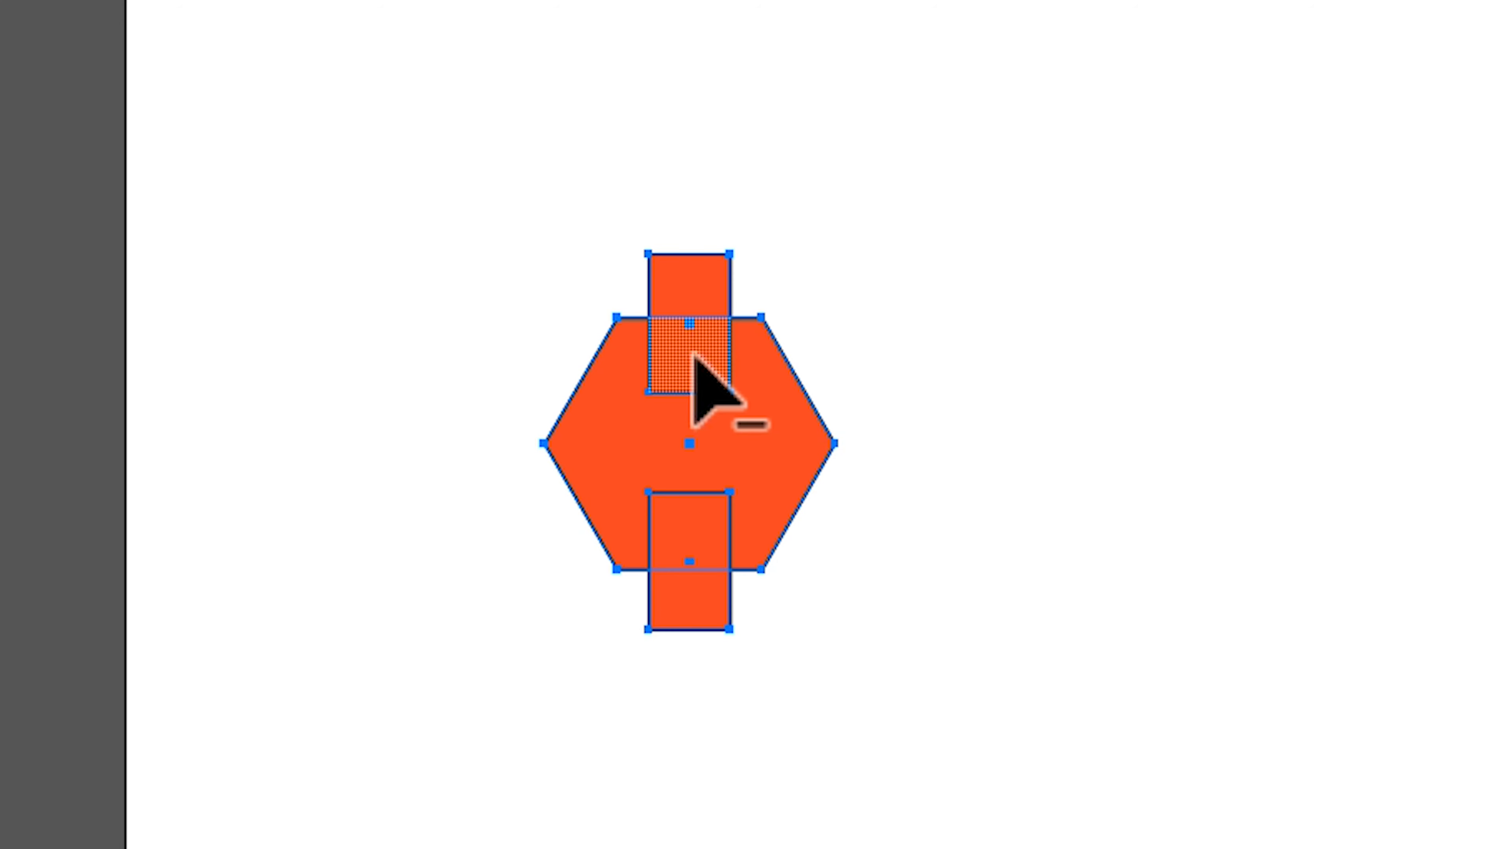
alt+click(694, 357)
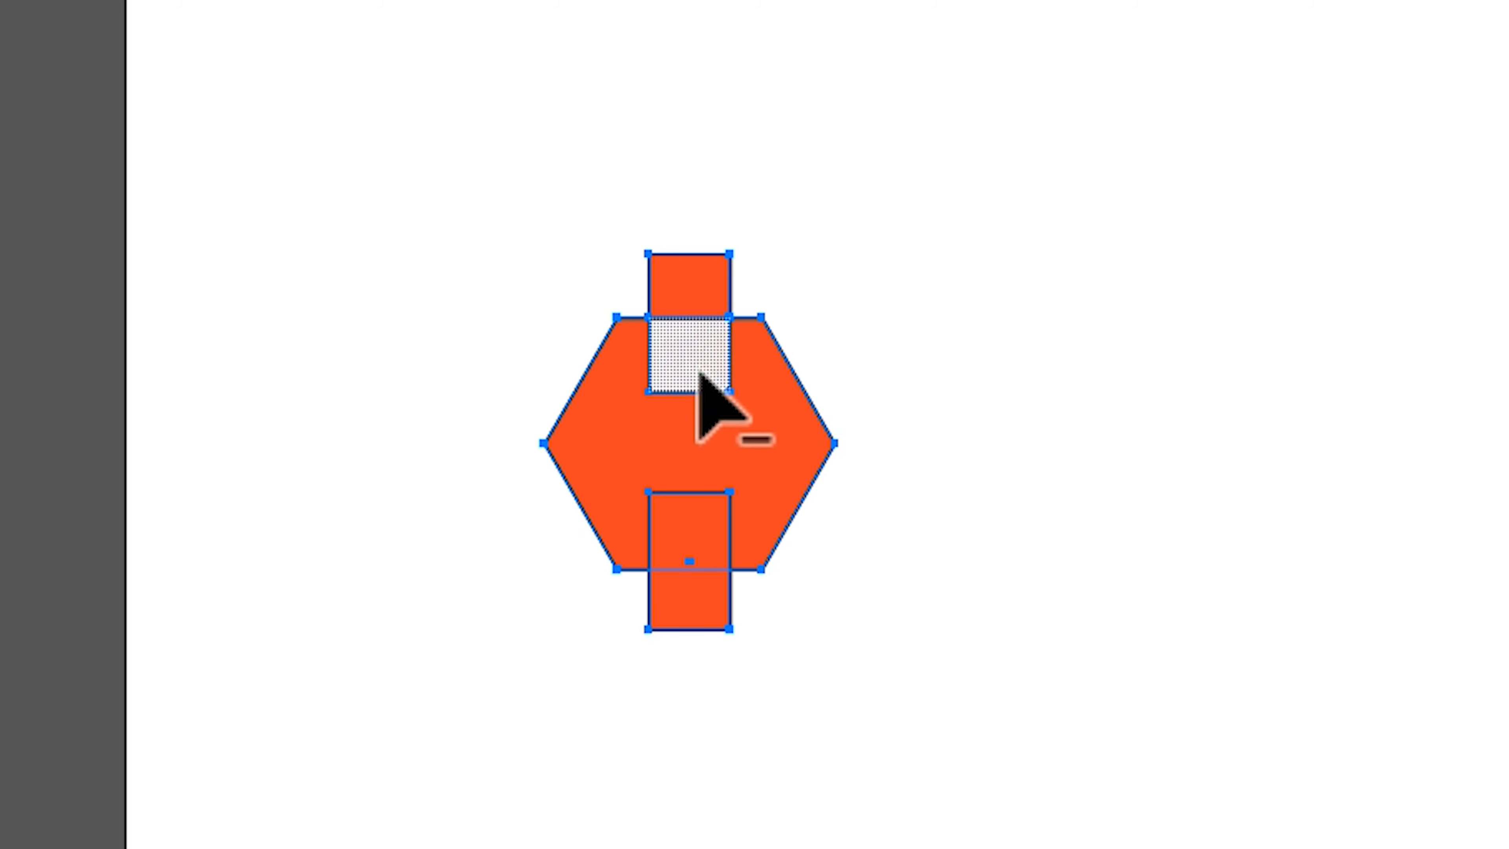
alt+click(700, 526)
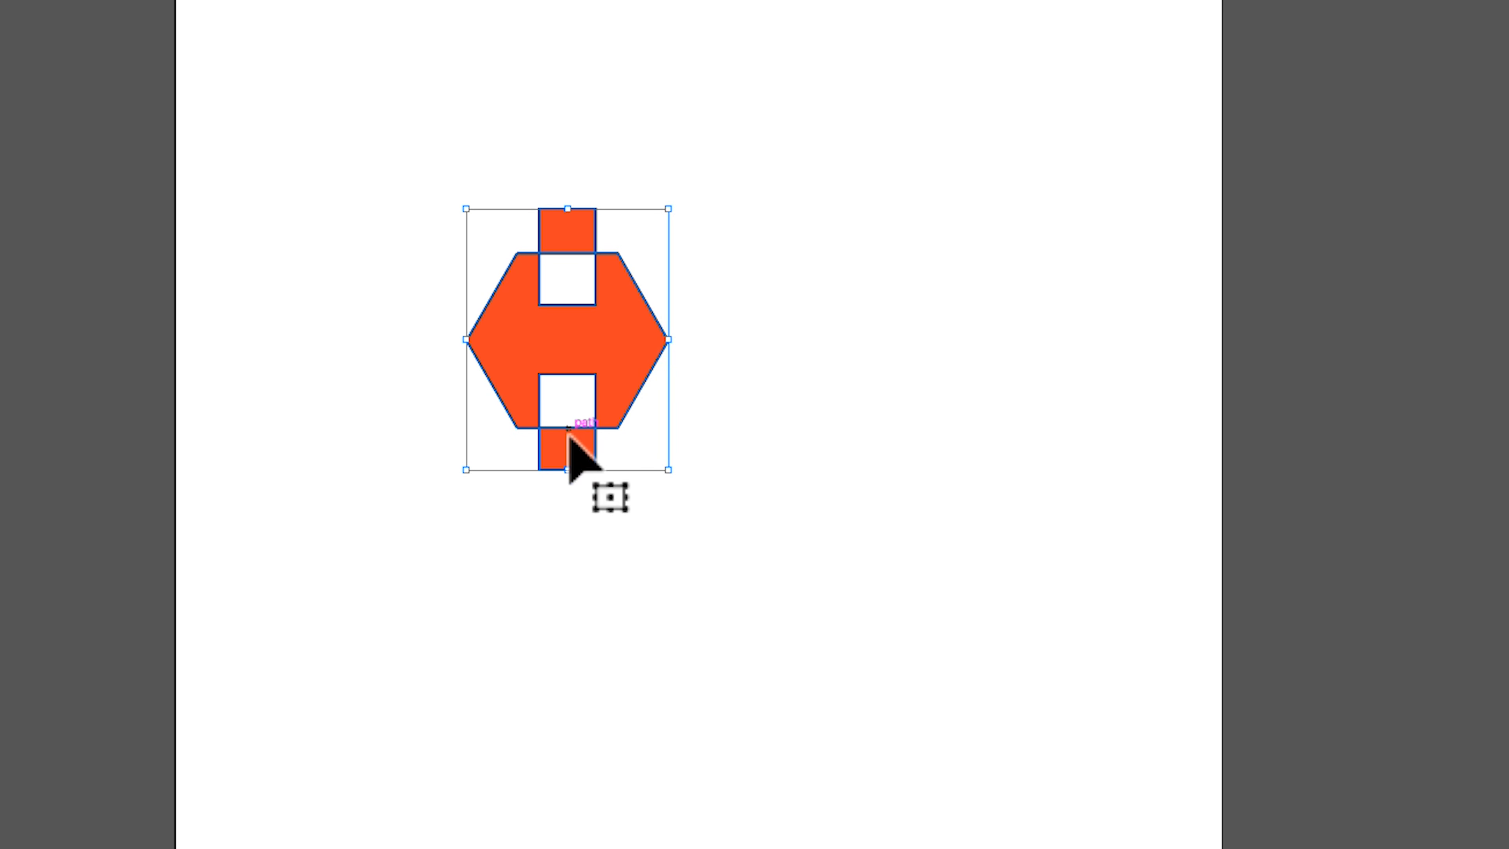
- Move the lower rectangle piece down and the upper piece up, leaving small gaps to the notched hexagon
click(574, 508)
drag(579, 467, 580, 489)
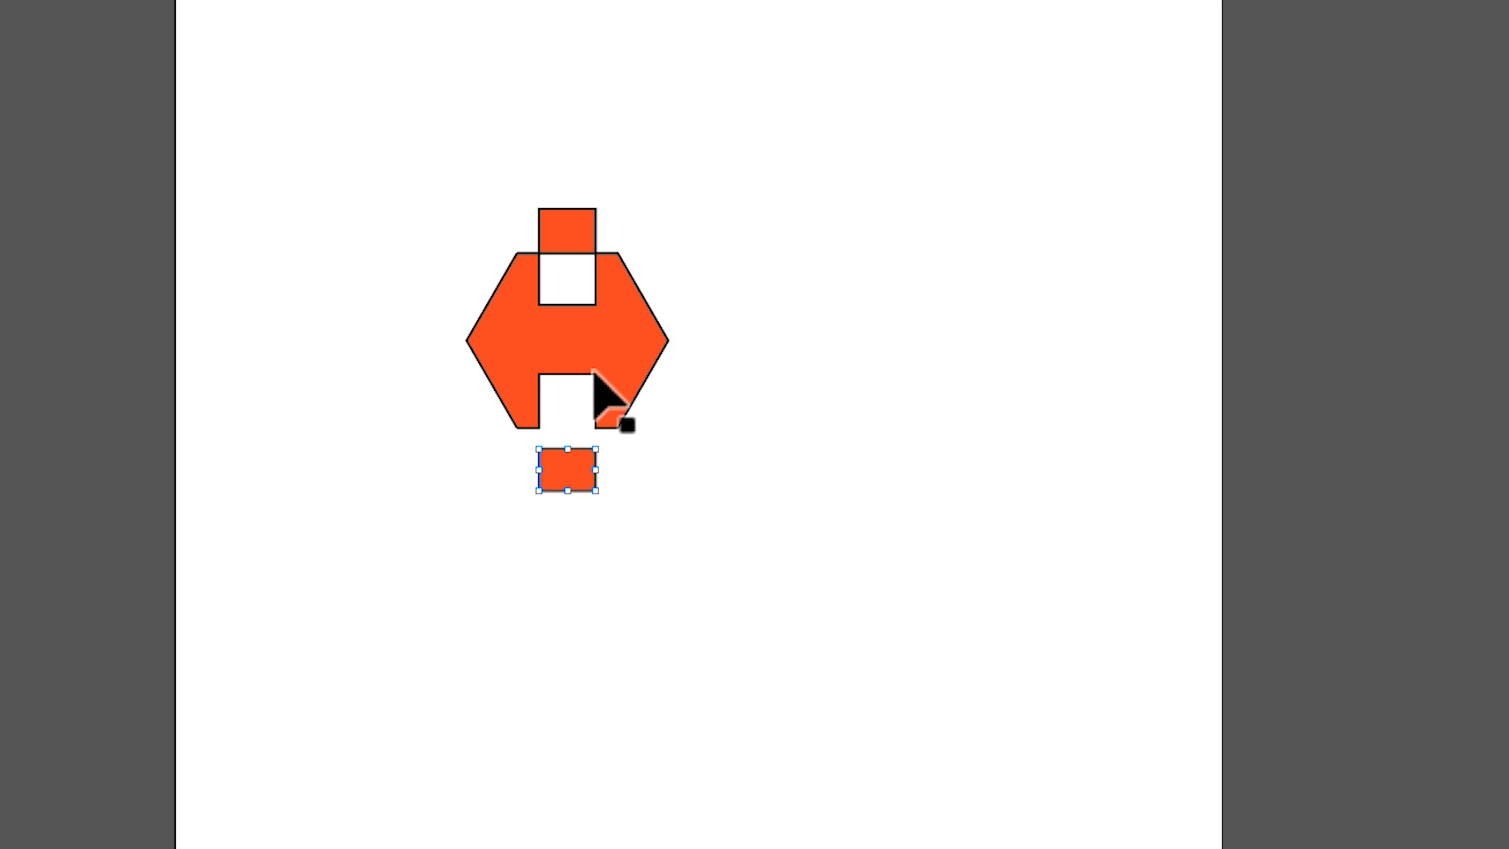
drag(576, 226, 575, 208)
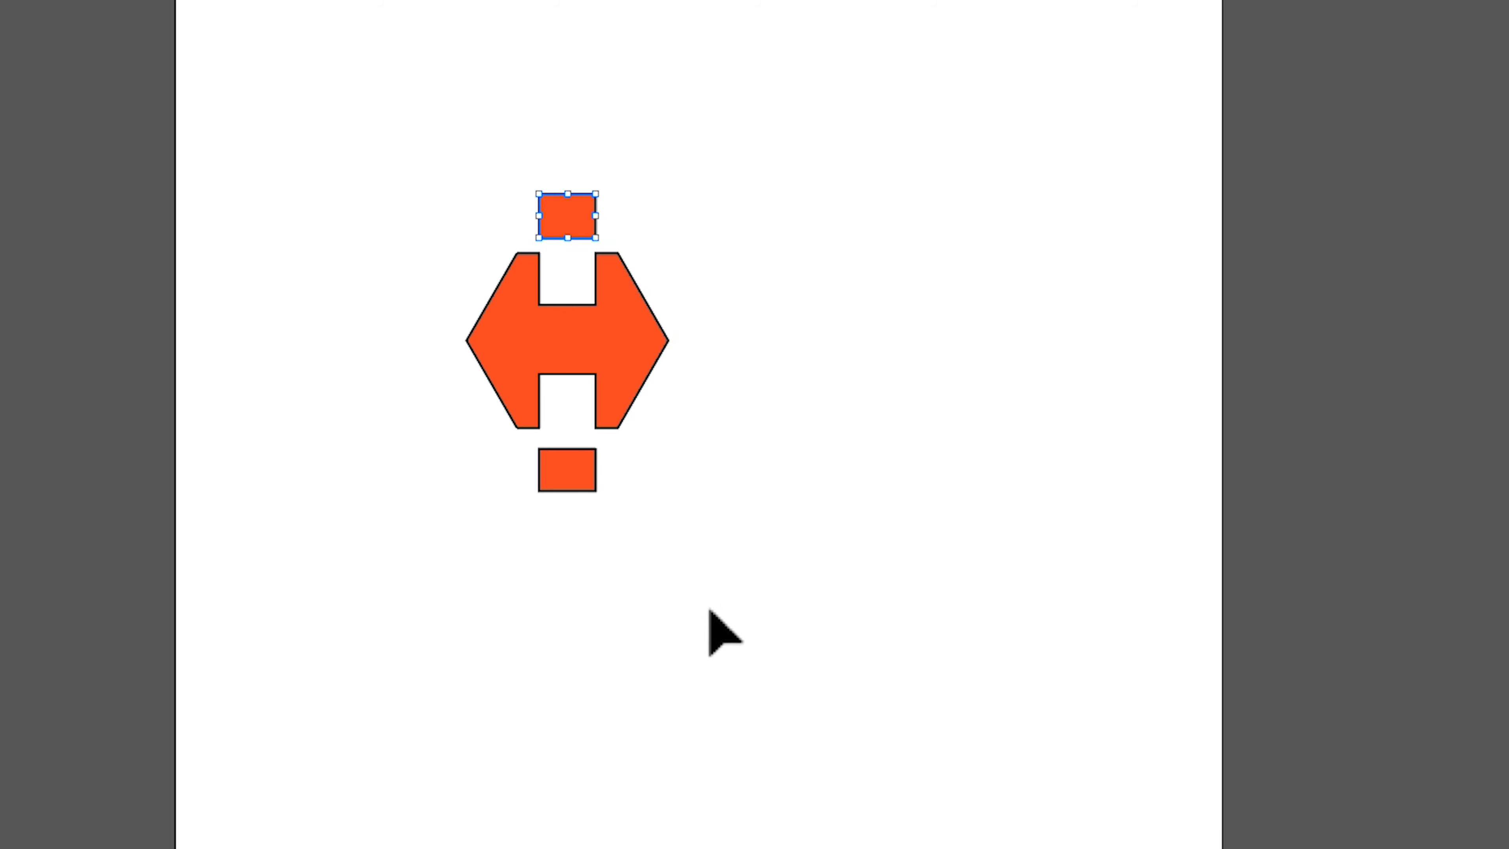
click(714, 630)
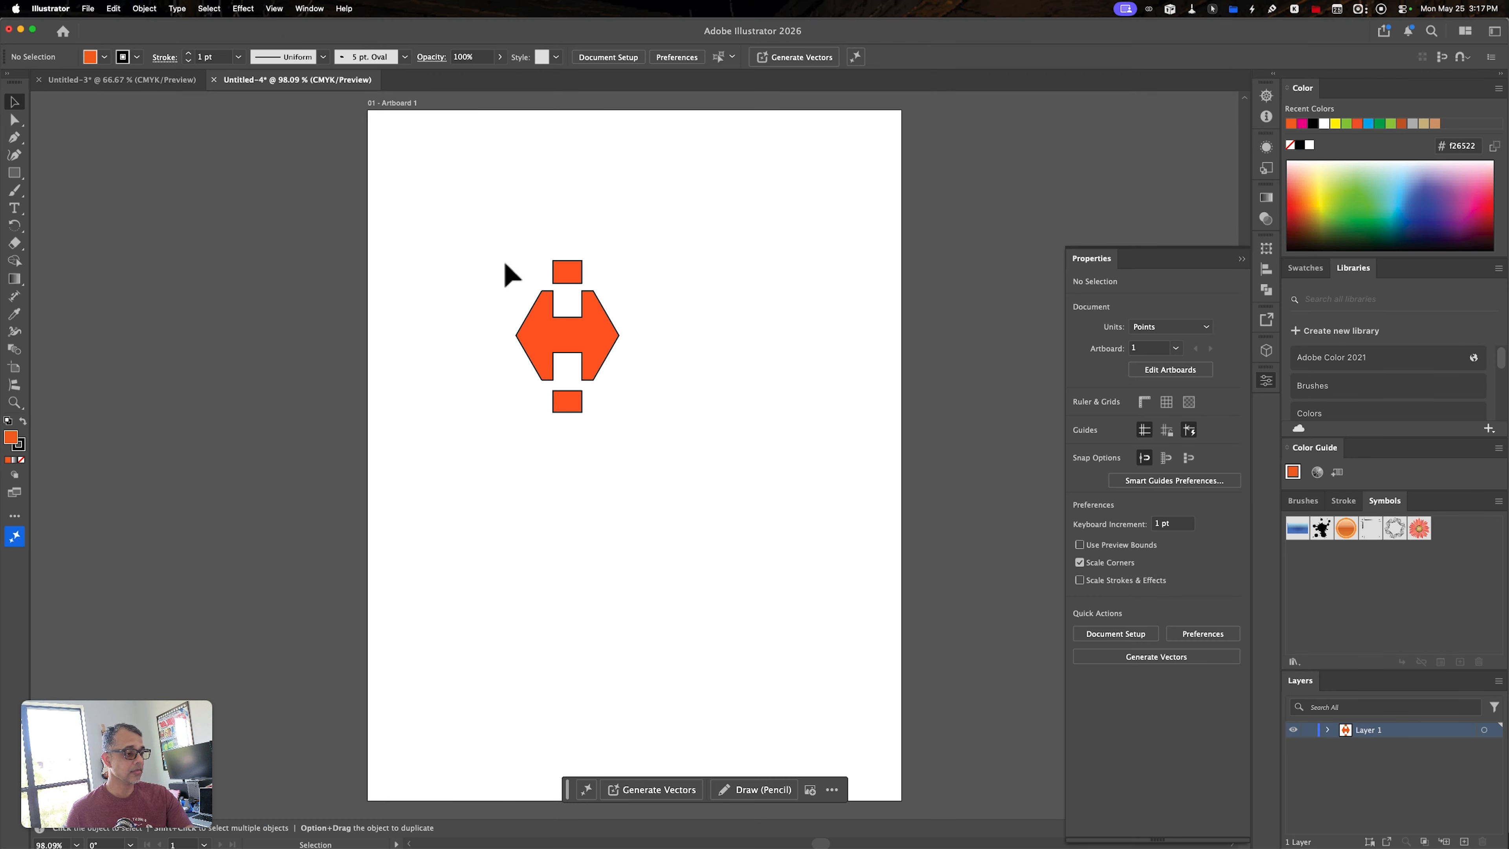
- Offset the notched hexagon and both rectangle pieces by 10 pt with miter joins and fill the offset paths with green (8dc63f)
drag(502, 260, 644, 464)
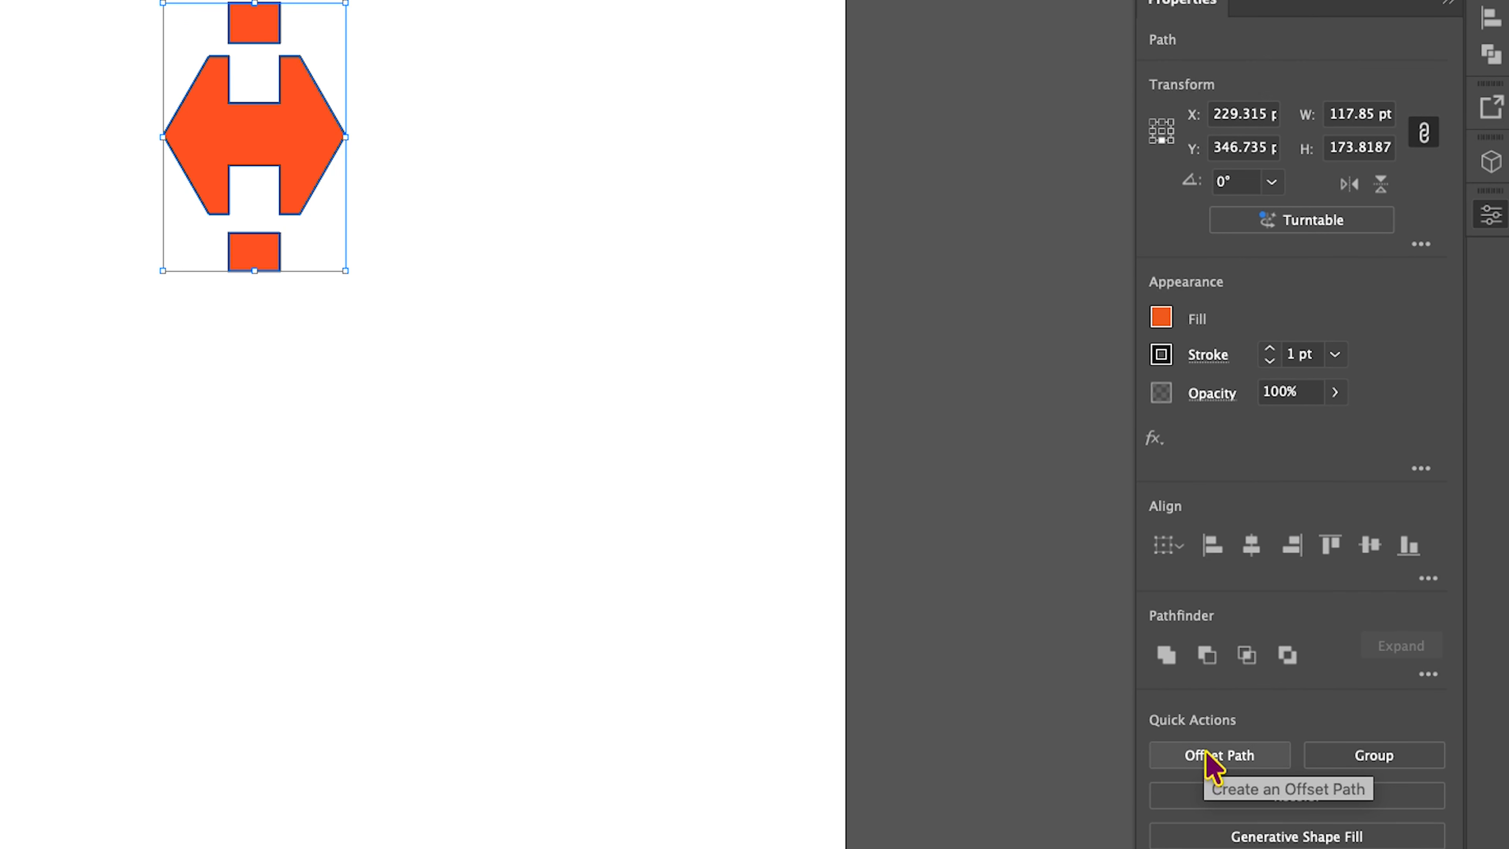
click(1207, 752)
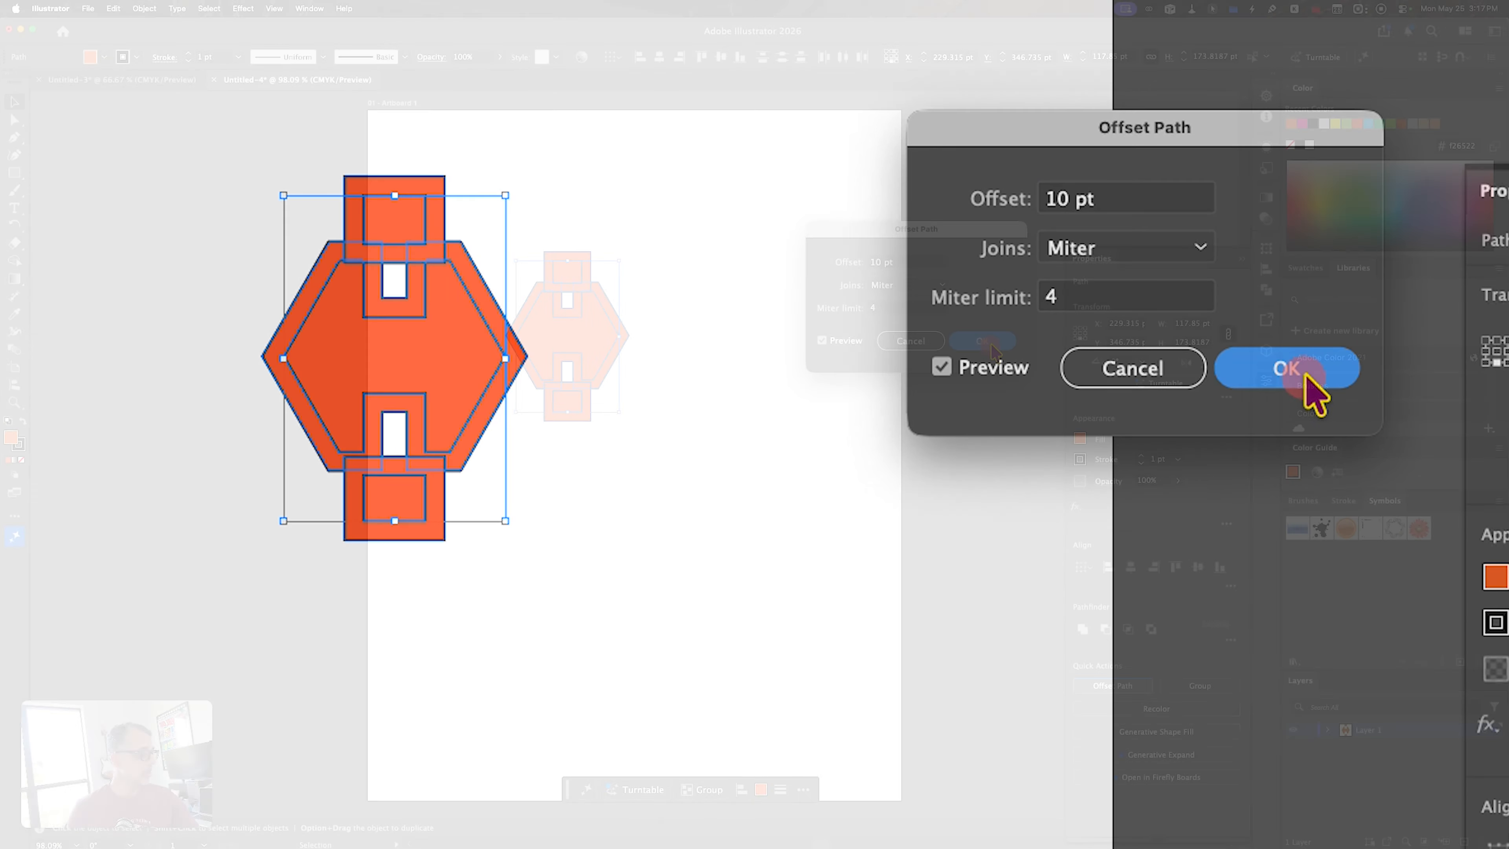
click(1295, 373)
click(1081, 438)
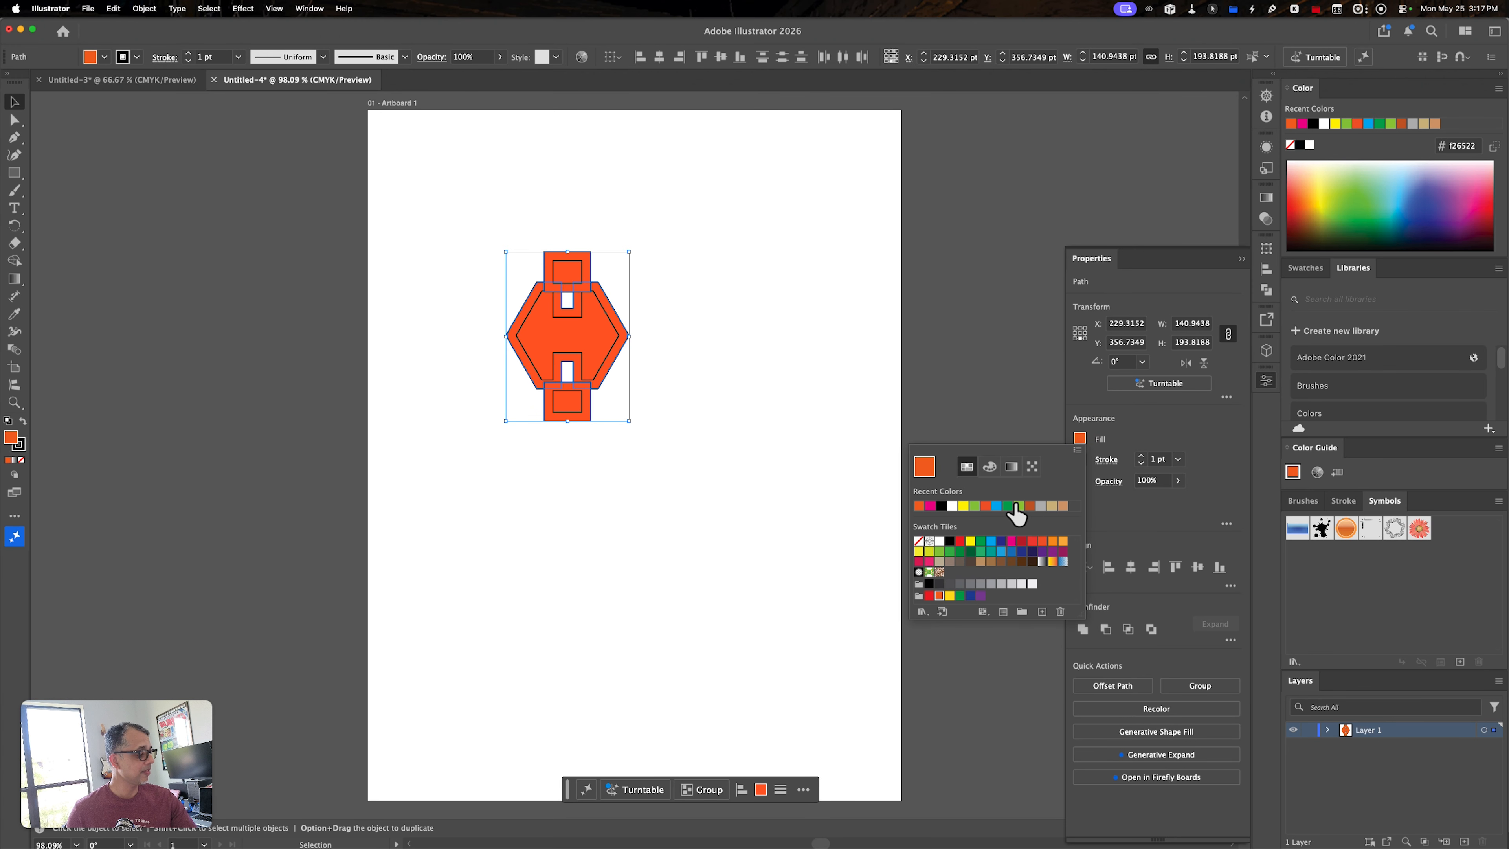
click(975, 507)
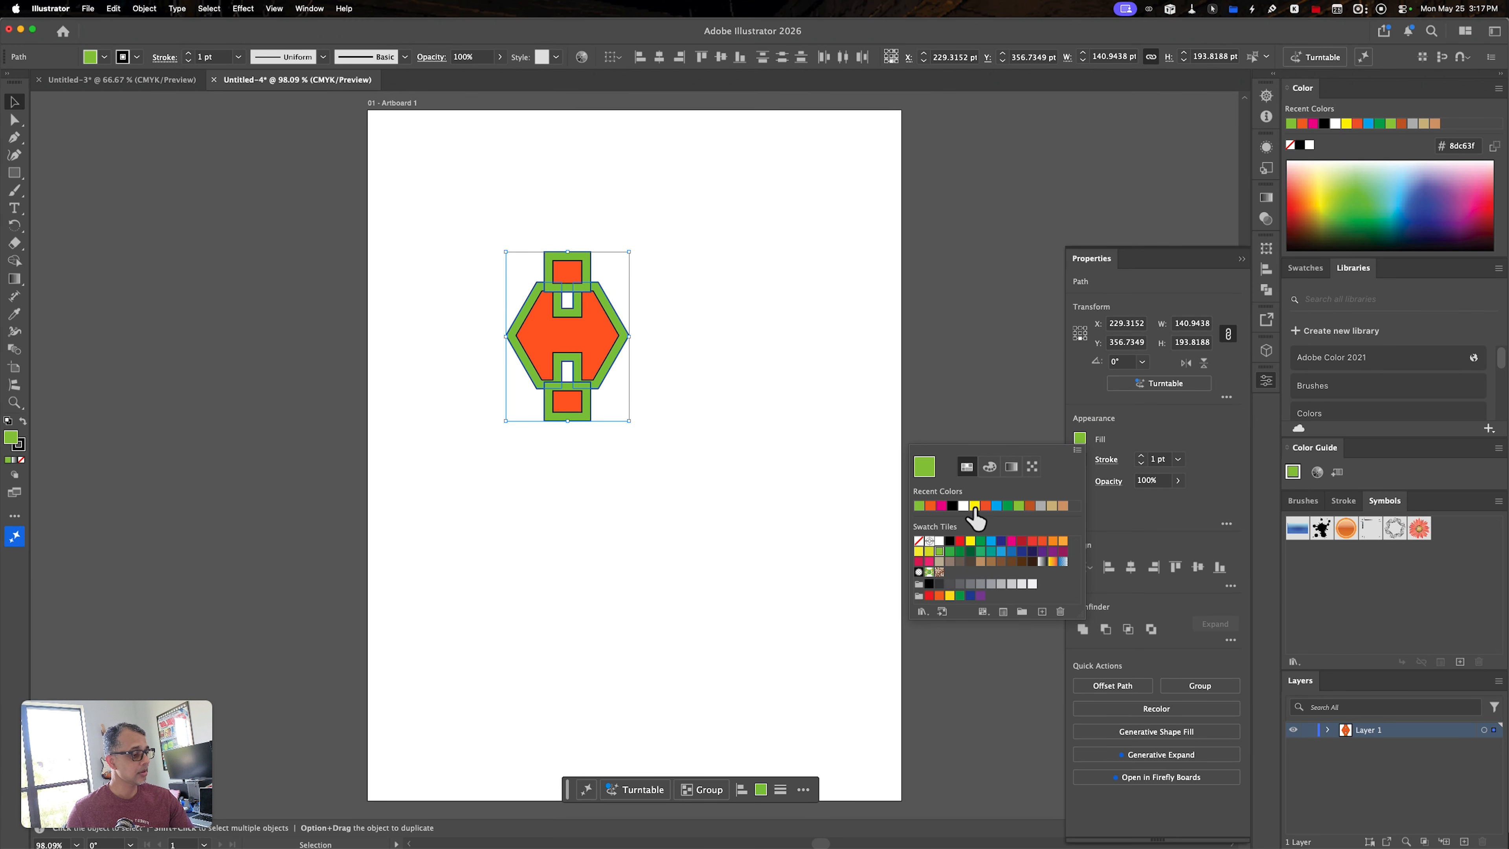
click(741, 538)
click(742, 538)
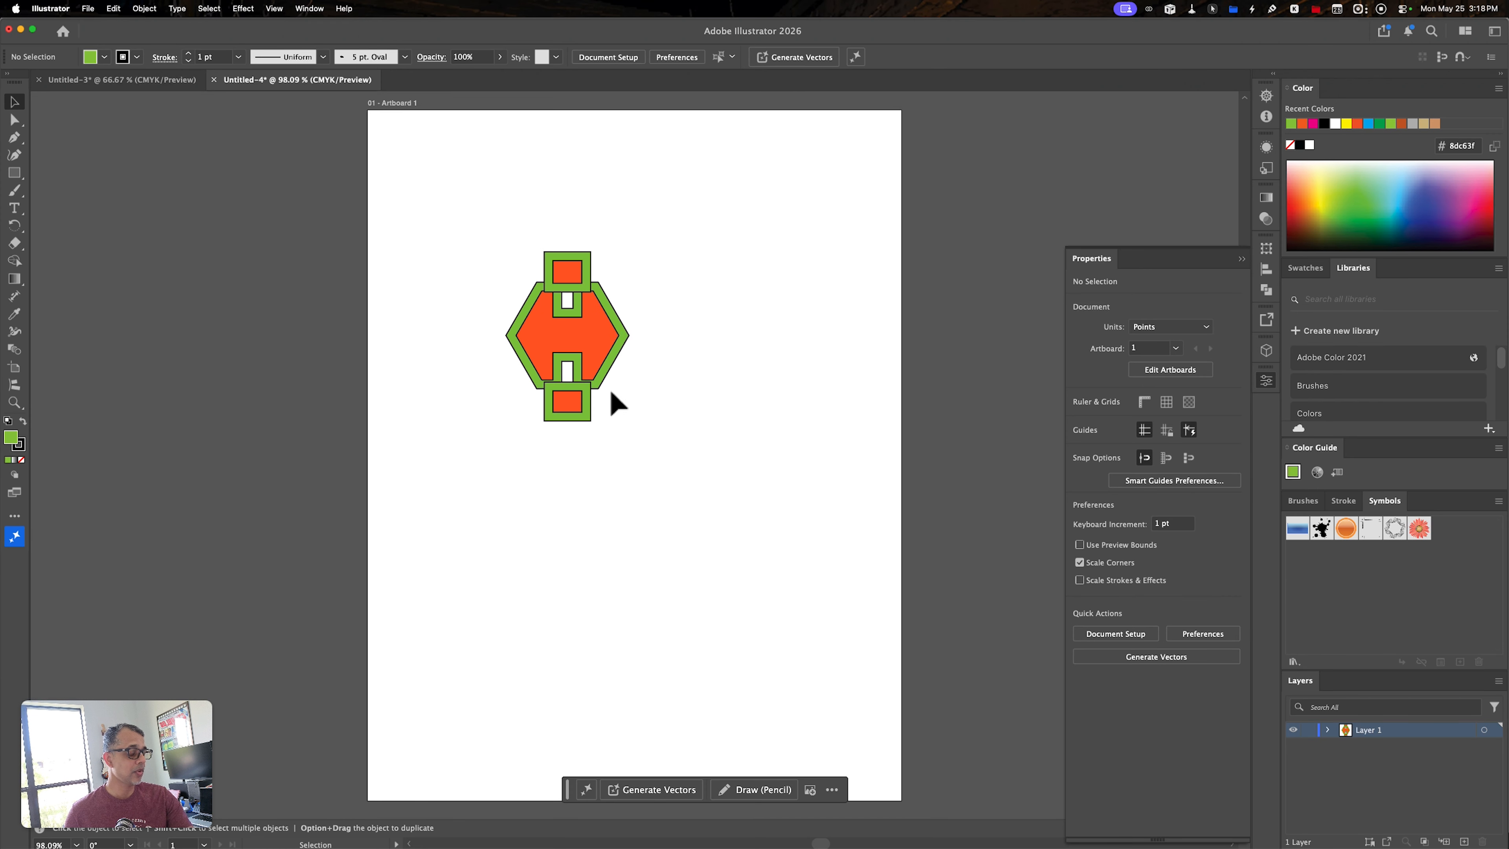
- Group all the orange and green shapes and apply the 3D Extrude & Bevel effect to the group
drag(487, 253, 653, 410)
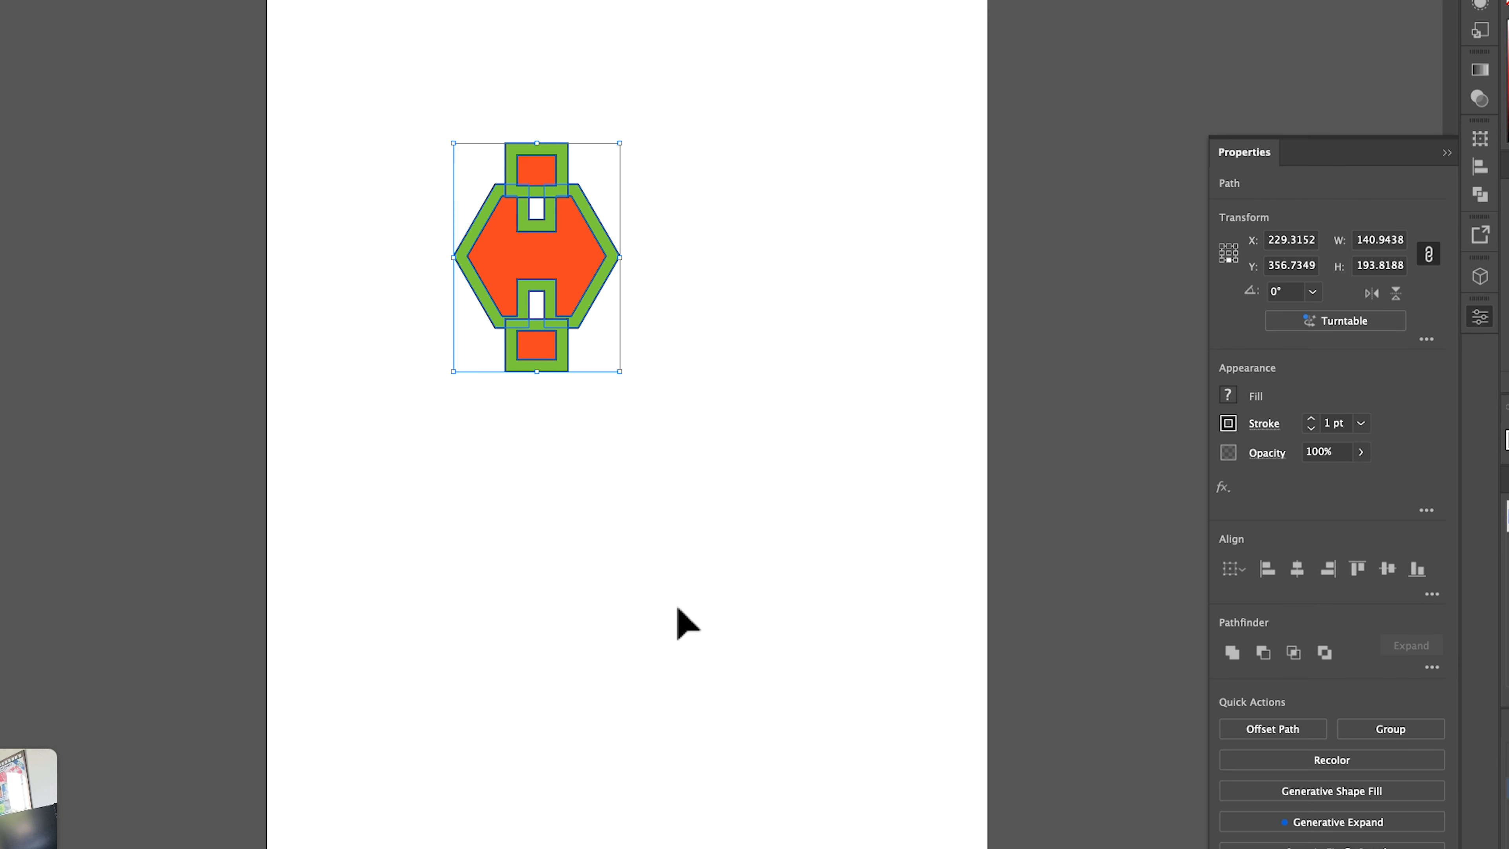
key(super)
key(super+g)
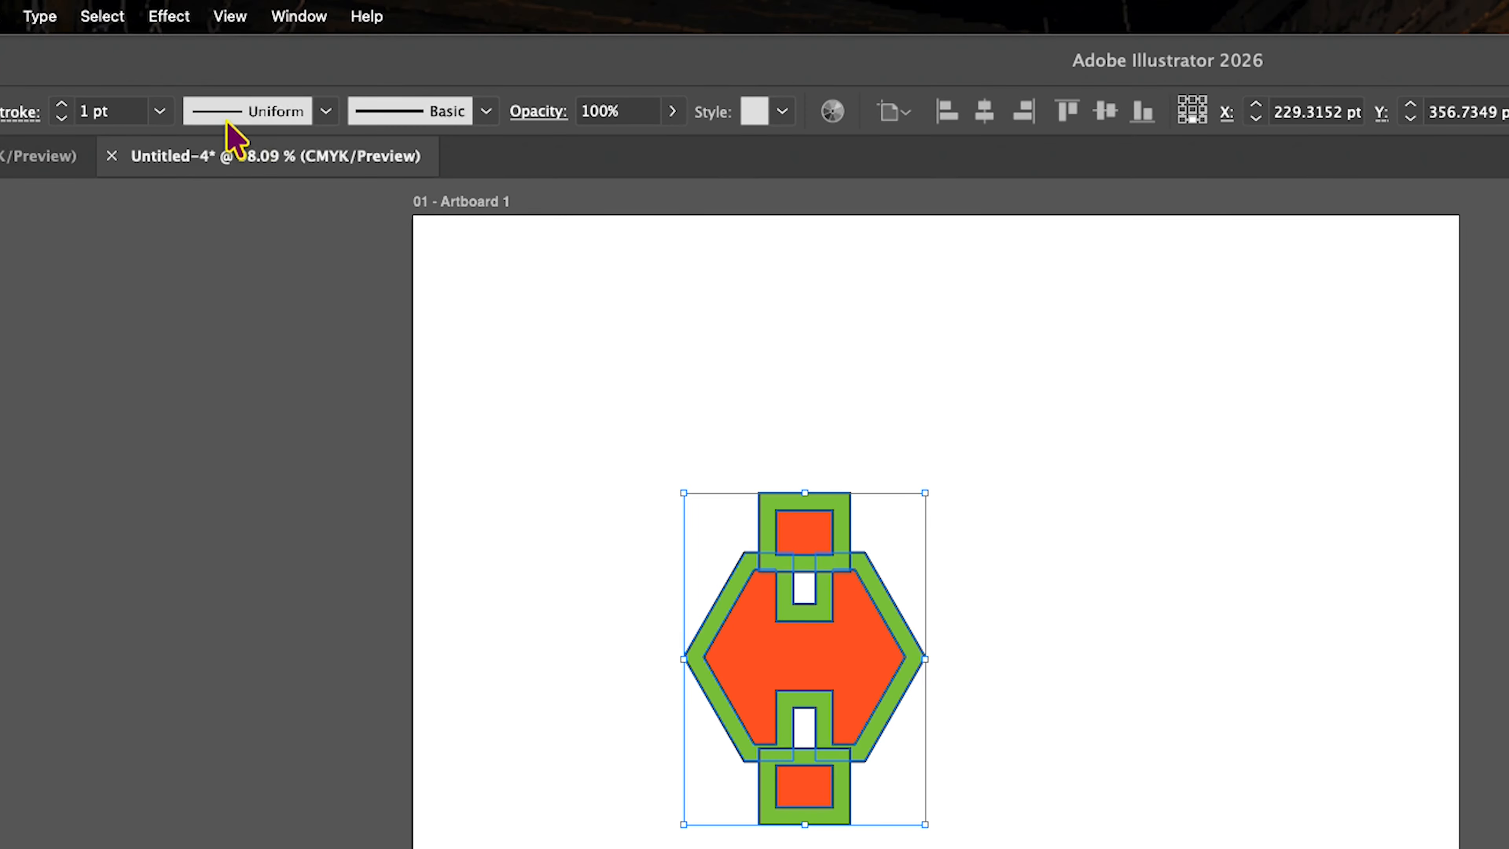
click(178, 16)
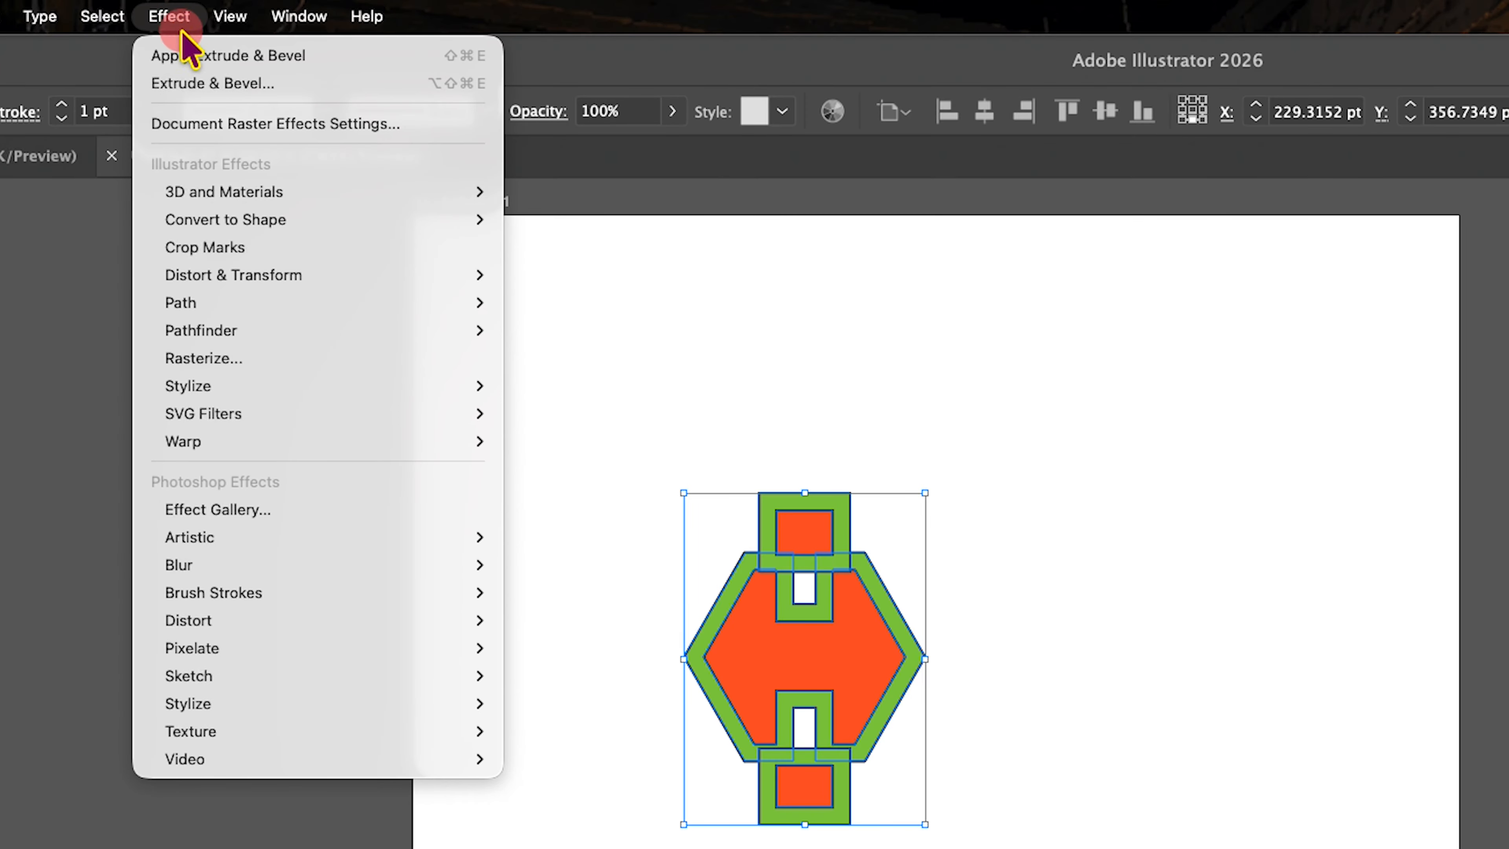
mouse_move(267, 199)
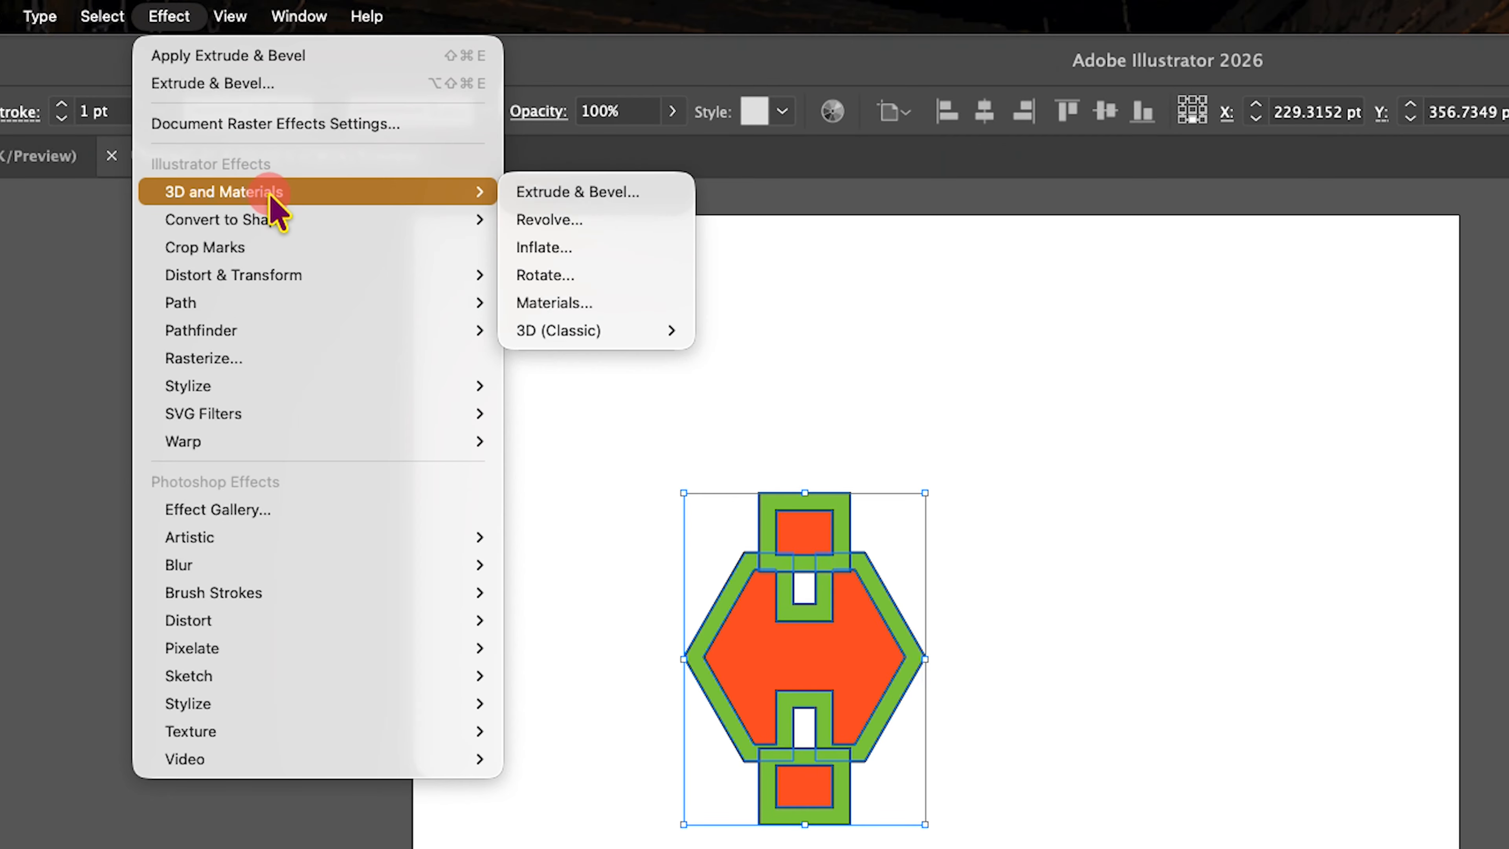
click(616, 199)
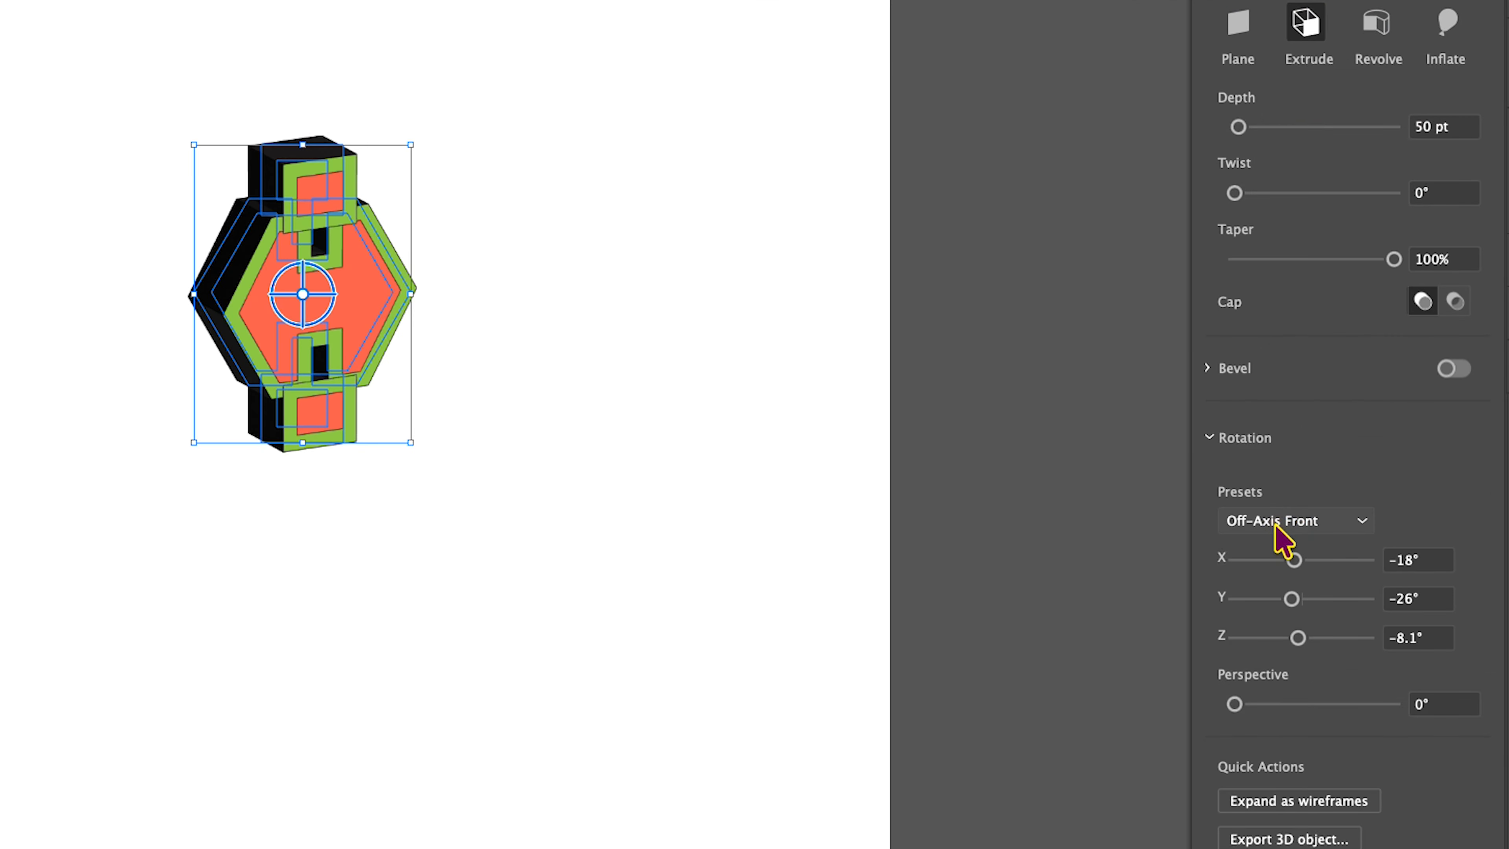
- Reset the 3D group to the Front rotation preset, and set its X rotation to 28° and perspective to 14°
click(1275, 527)
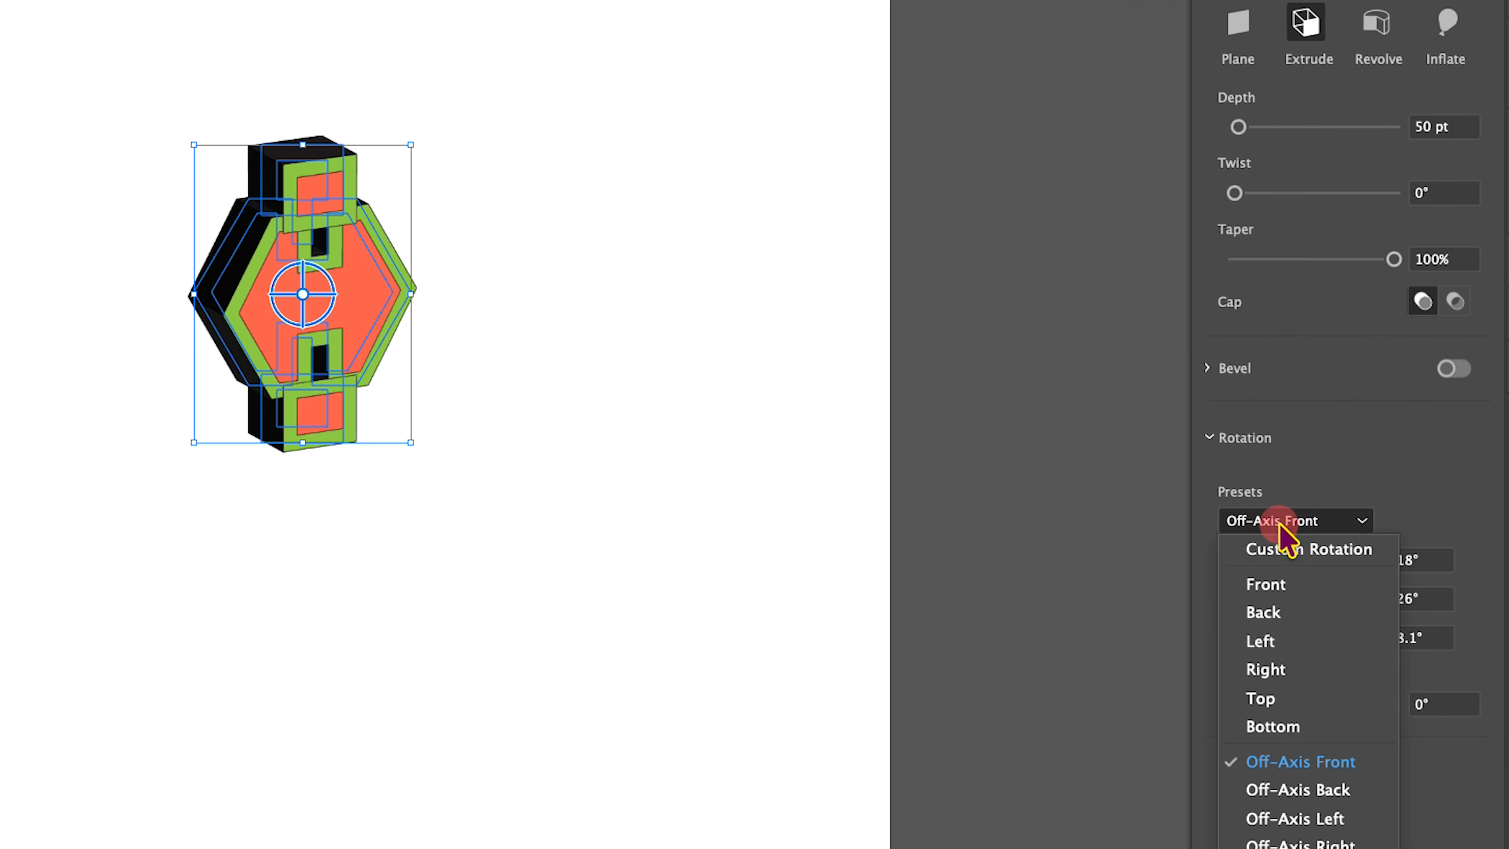
click(1277, 589)
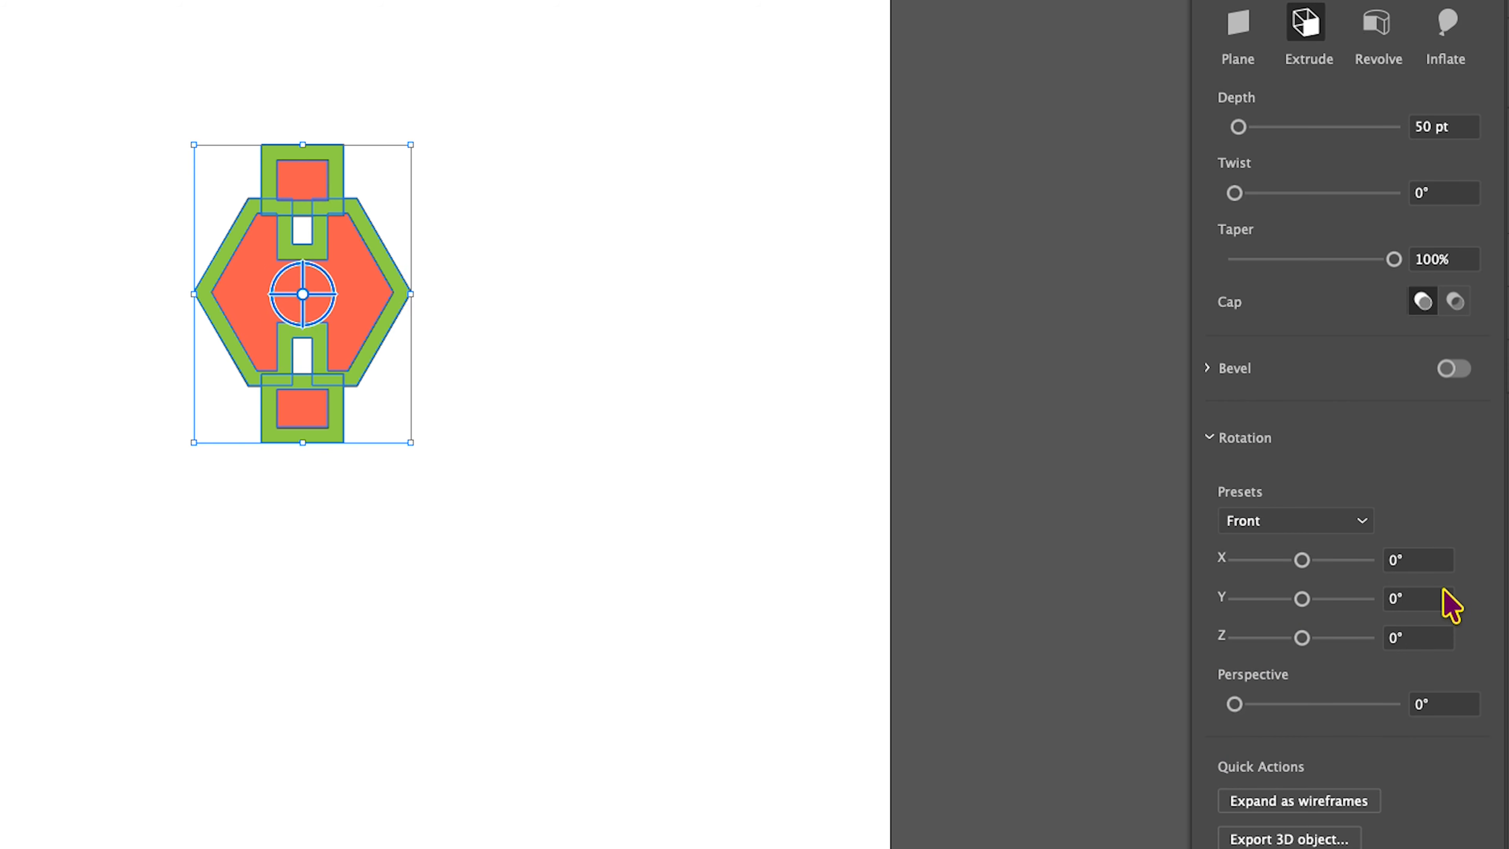
drag(1301, 560, 1313, 561)
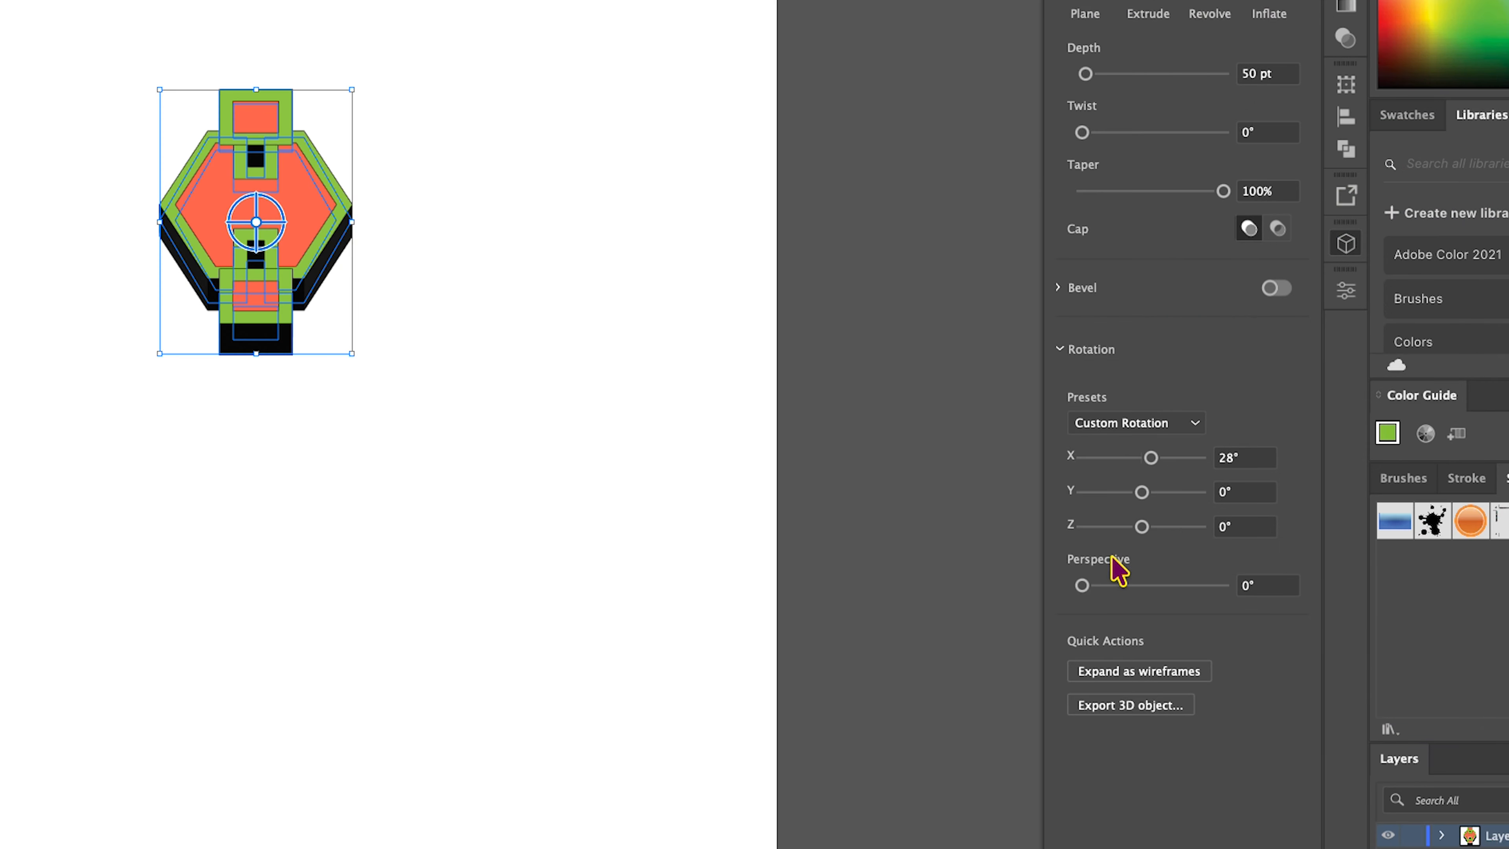
drag(1083, 586, 1095, 586)
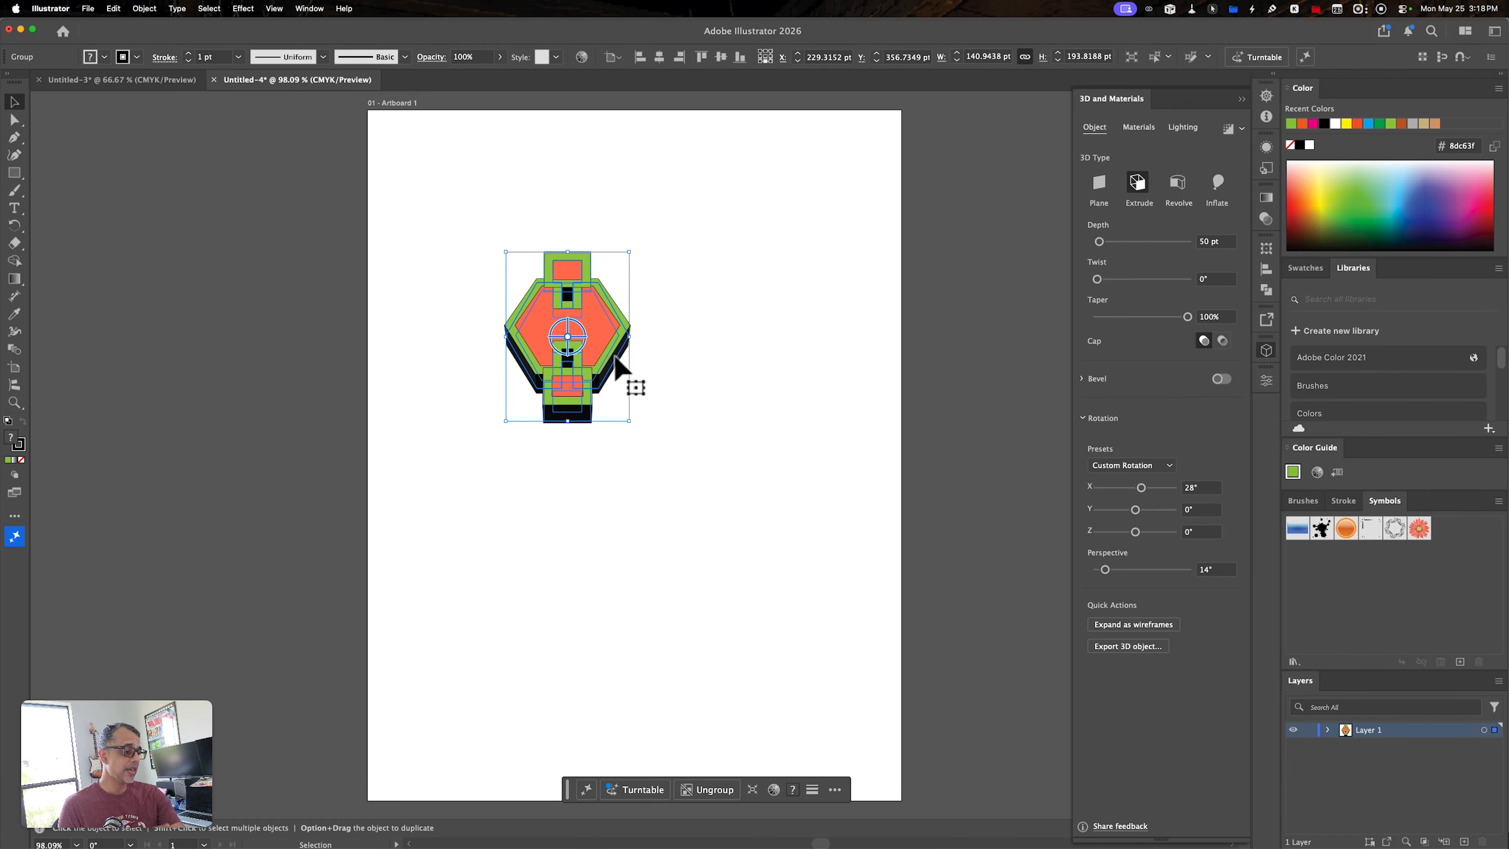
click(645, 379)
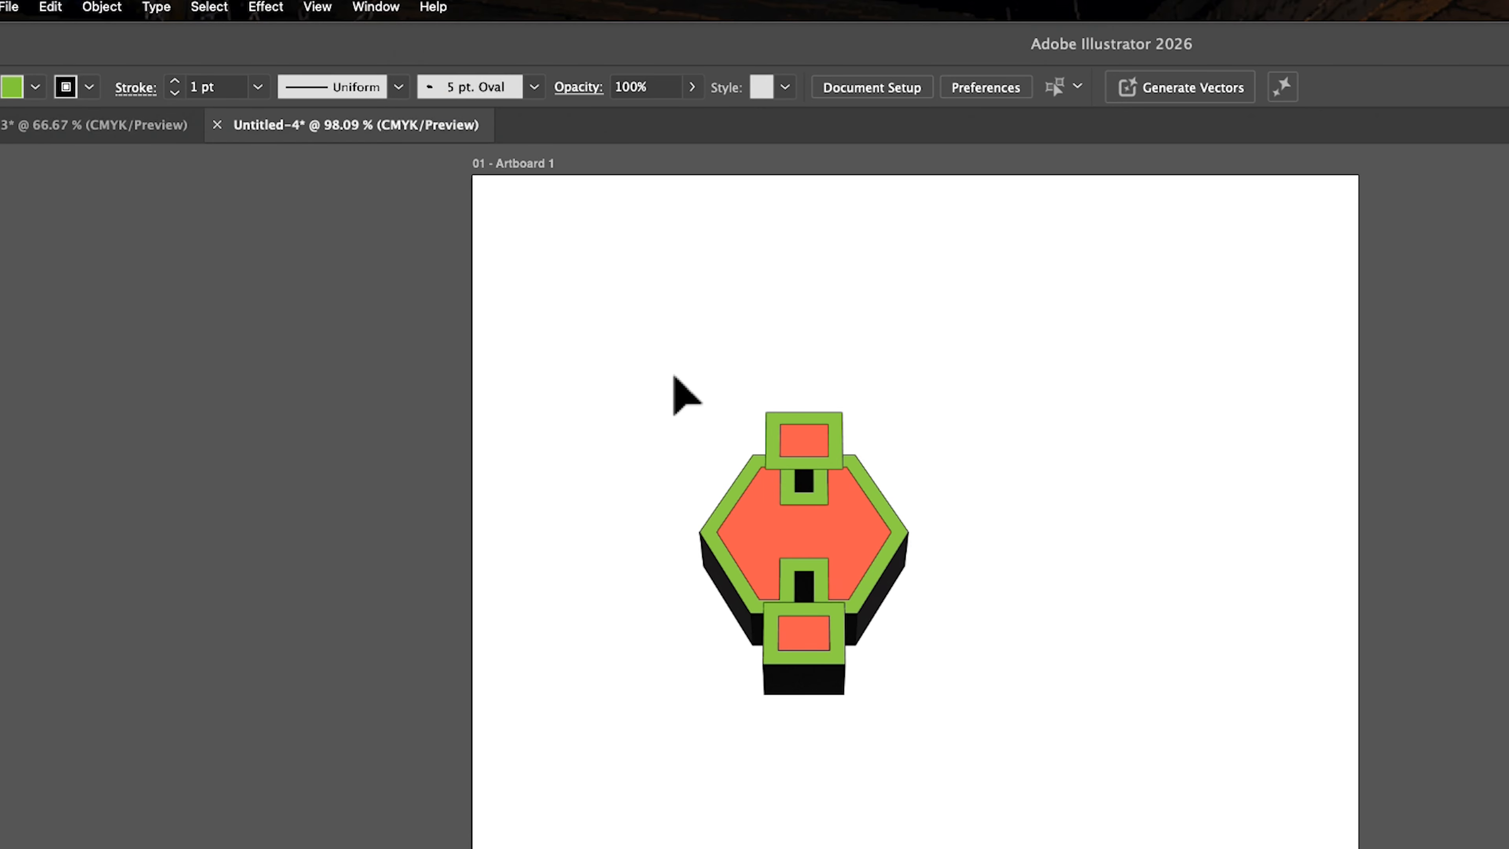
- Try the lens-shaped variable width profile on the 3D group's strokes, and apply the 5 pt. Oval brush to them
mouse_move(682, 384)
mouse_down()
mouse_move(866, 657)
mouse_move(930, 808)
mouse_up()
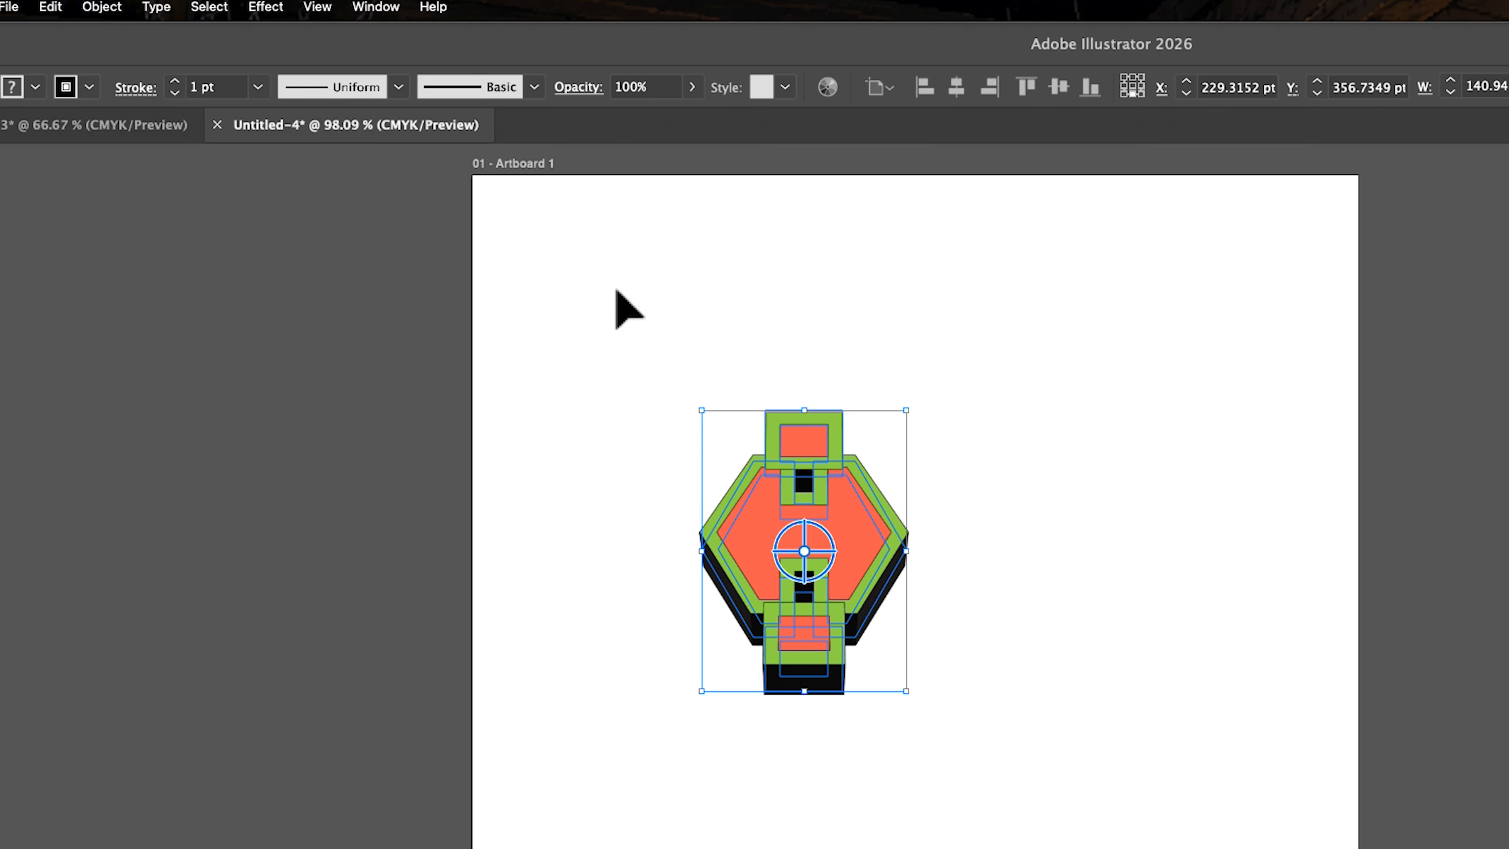
click(398, 87)
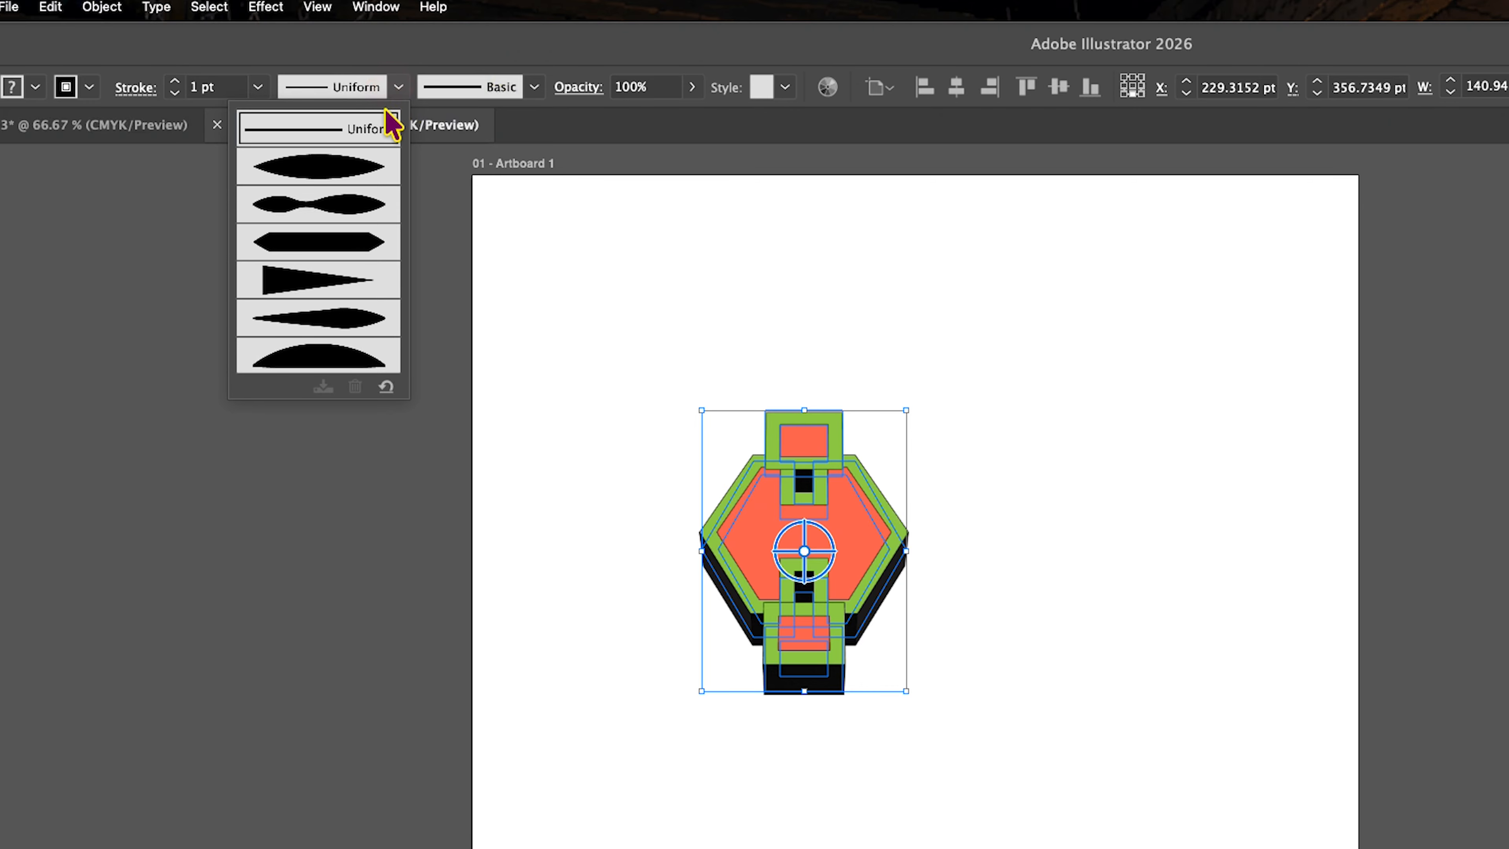
click(356, 178)
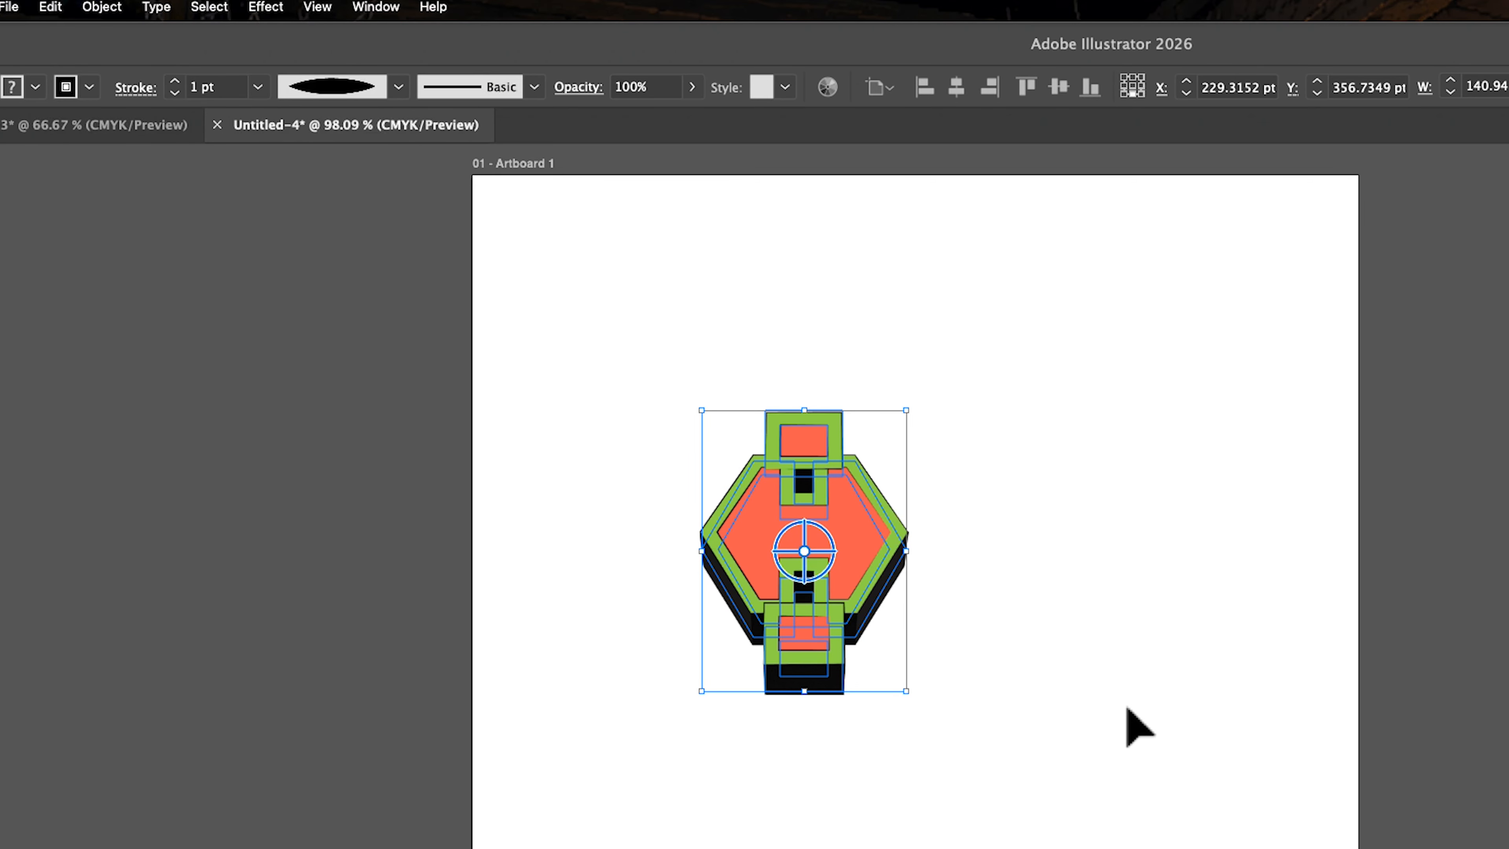
click(534, 87)
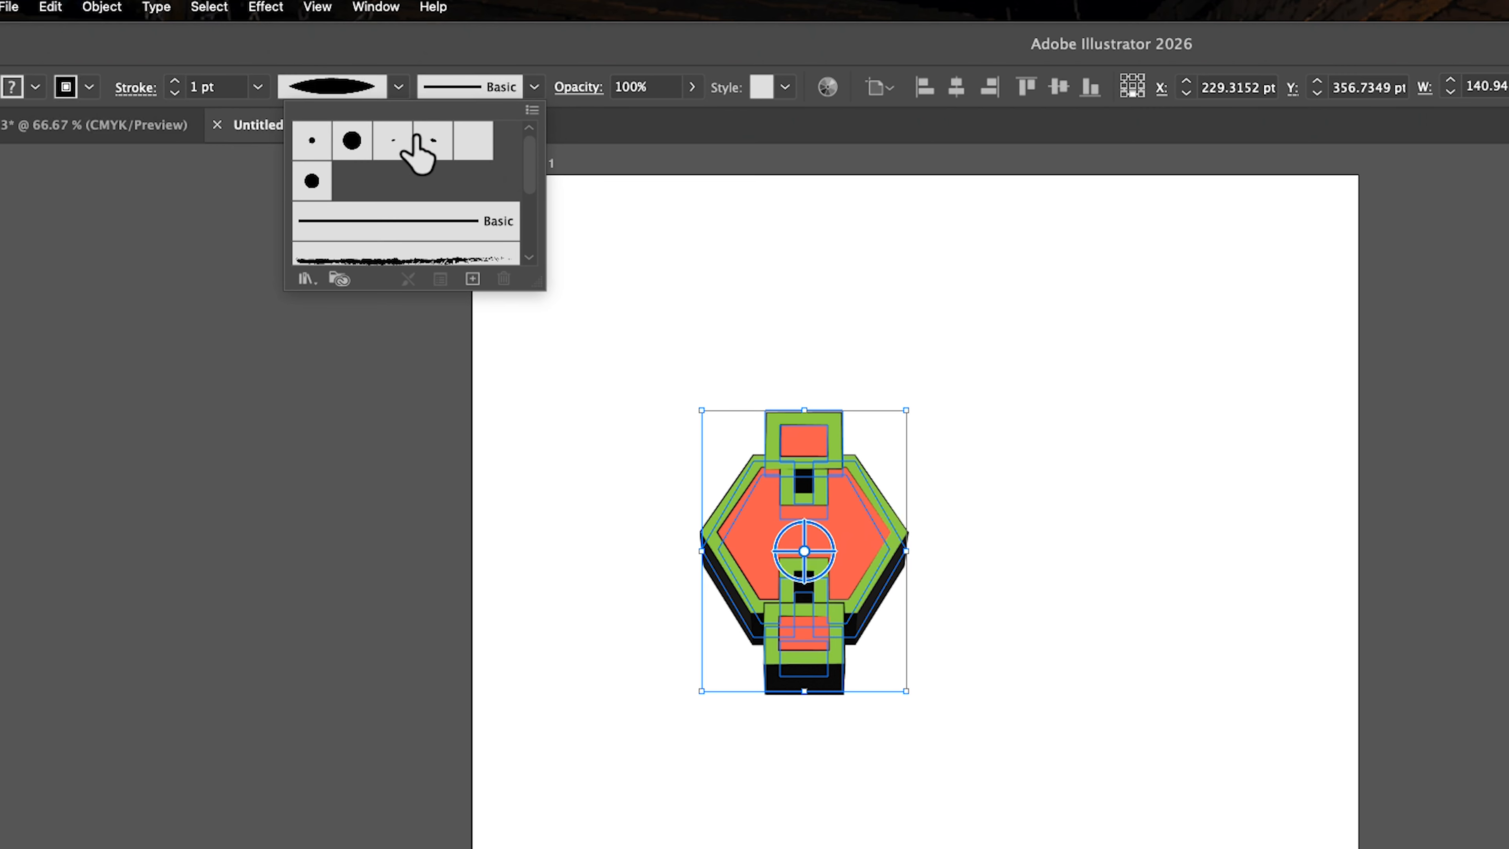
click(431, 149)
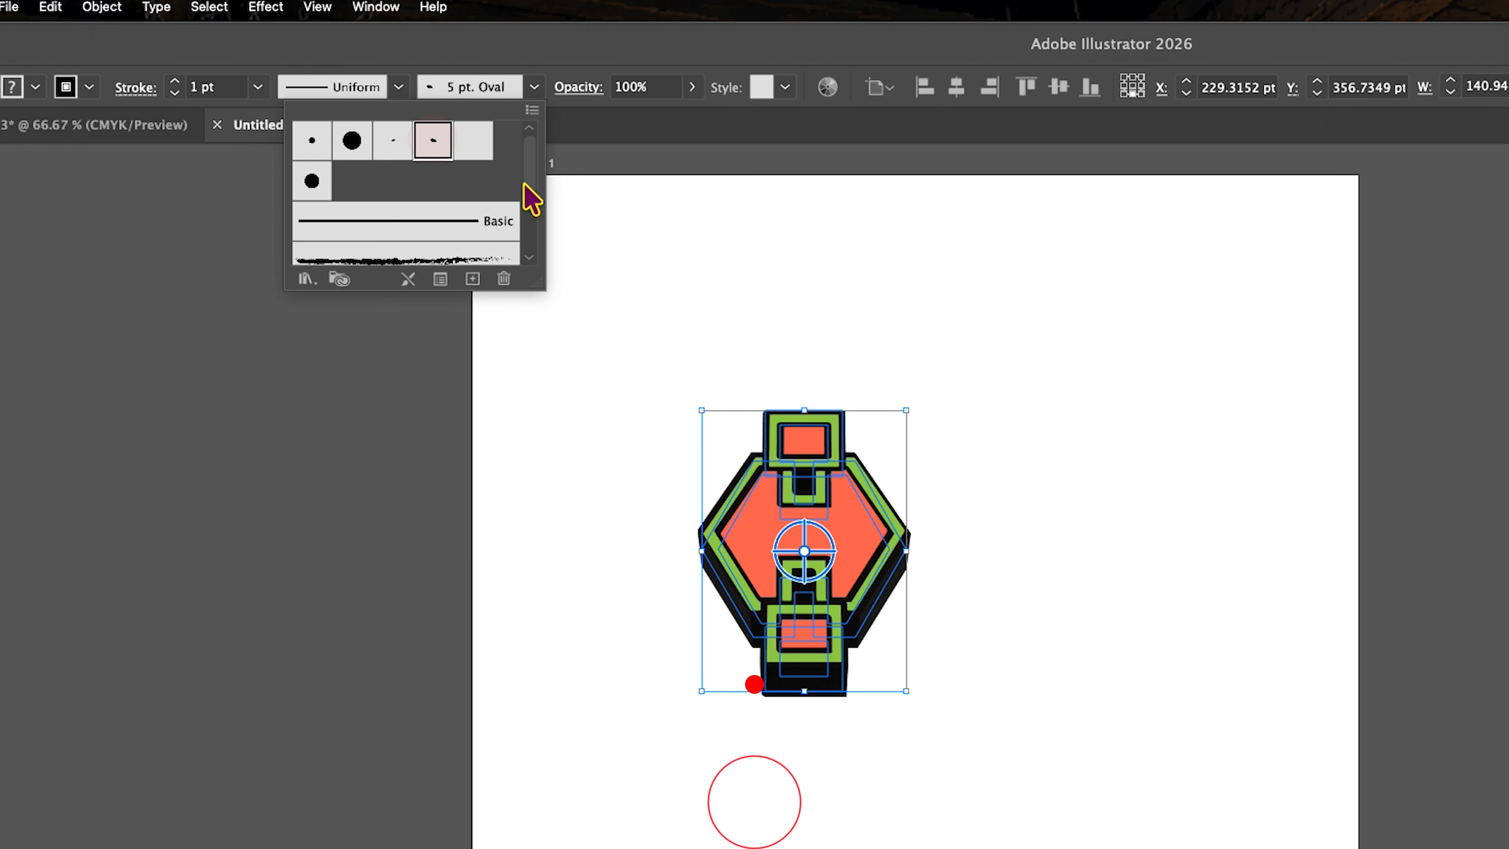
click(1018, 713)
click(1014, 703)
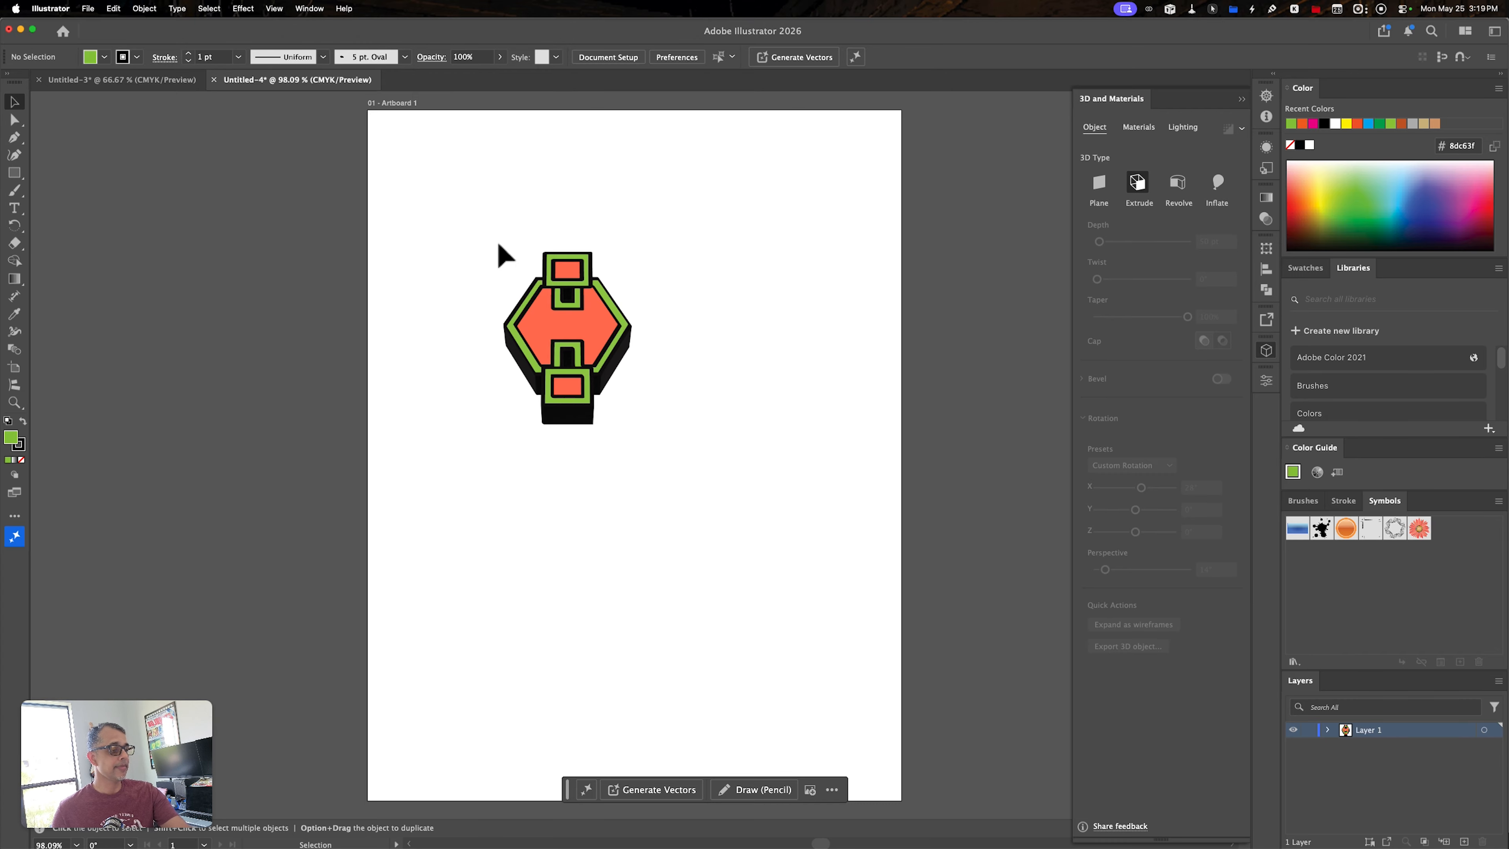
- Set up a Transform effect on the 3D group with a -69 pt horizontal move, a 36° angle and 10 copies
drag(493, 241, 647, 386)
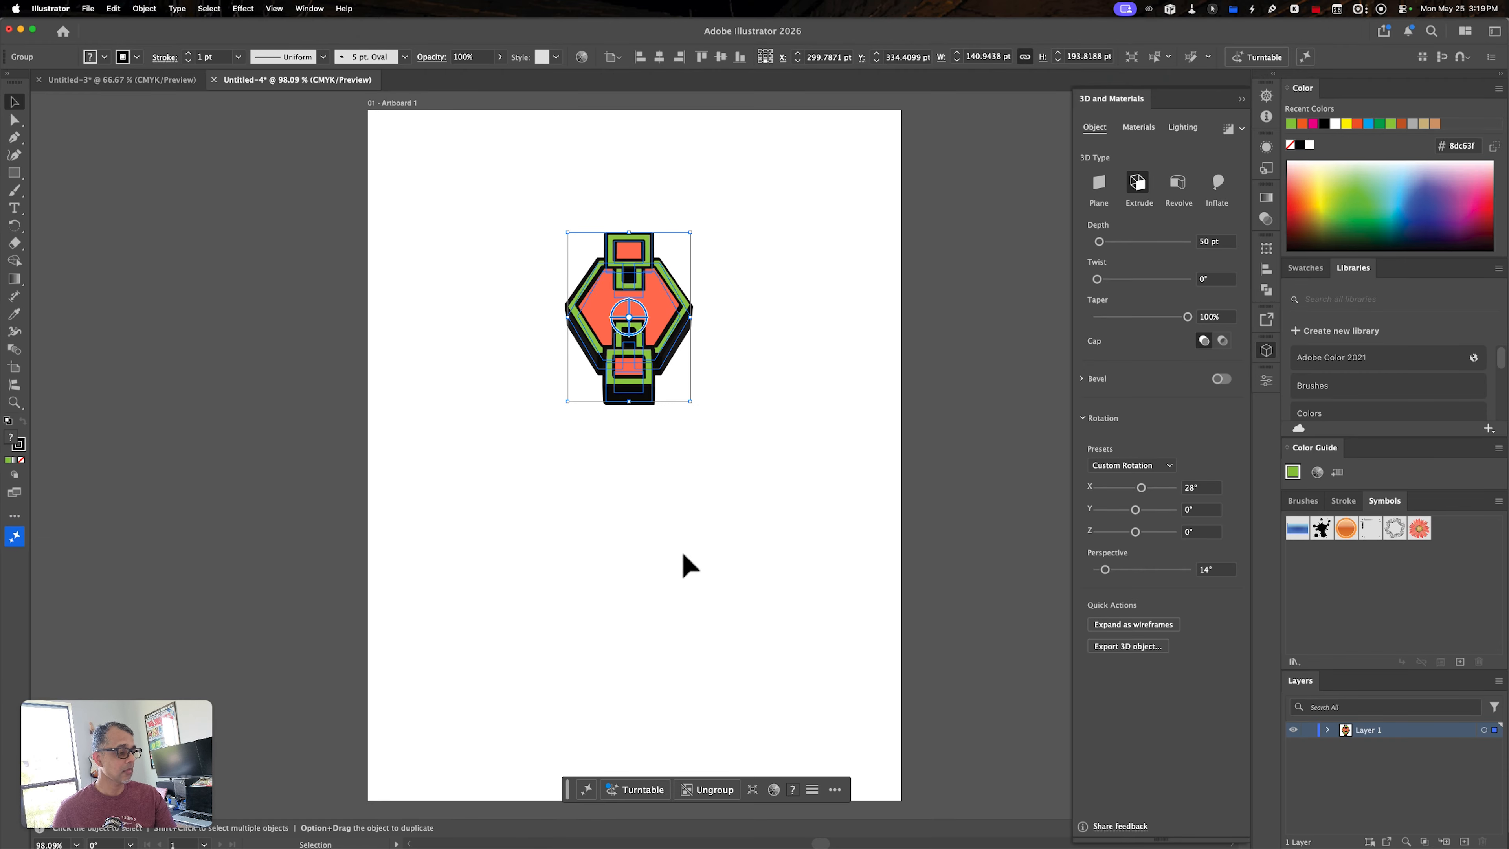
click(243, 8)
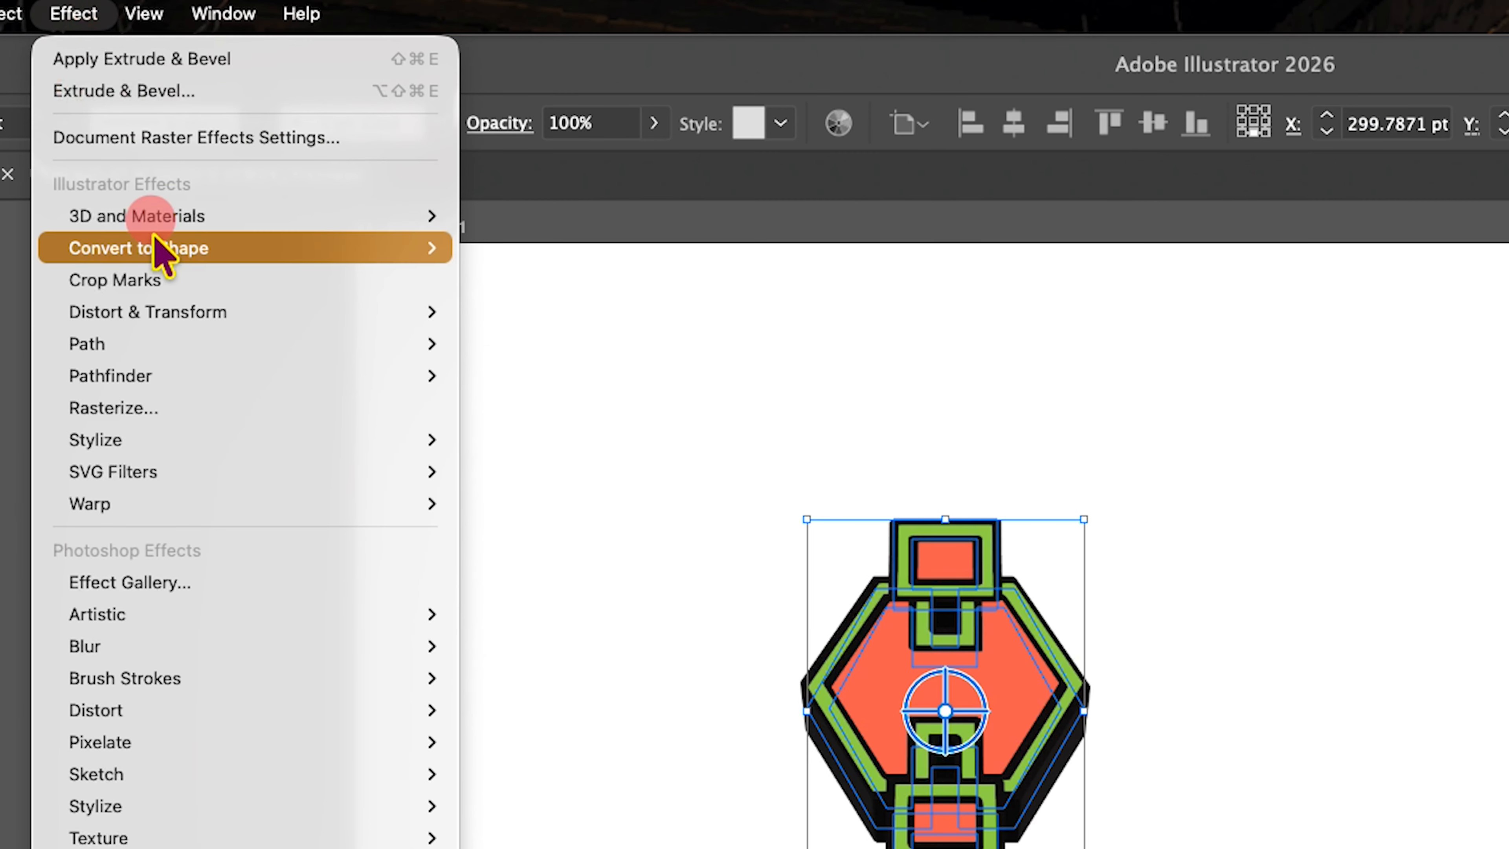
mouse_move(172, 303)
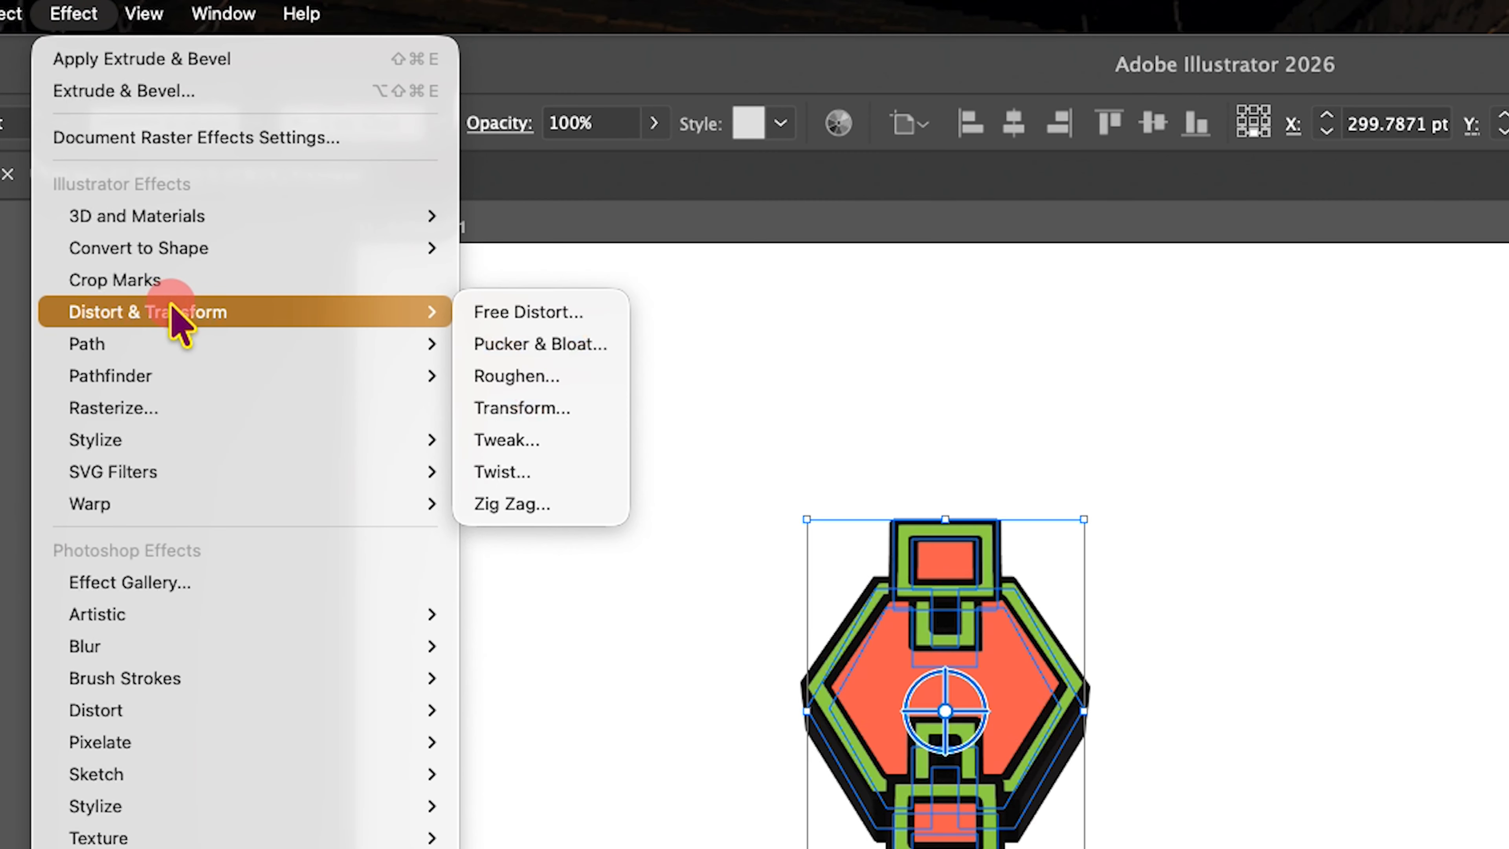
click(612, 409)
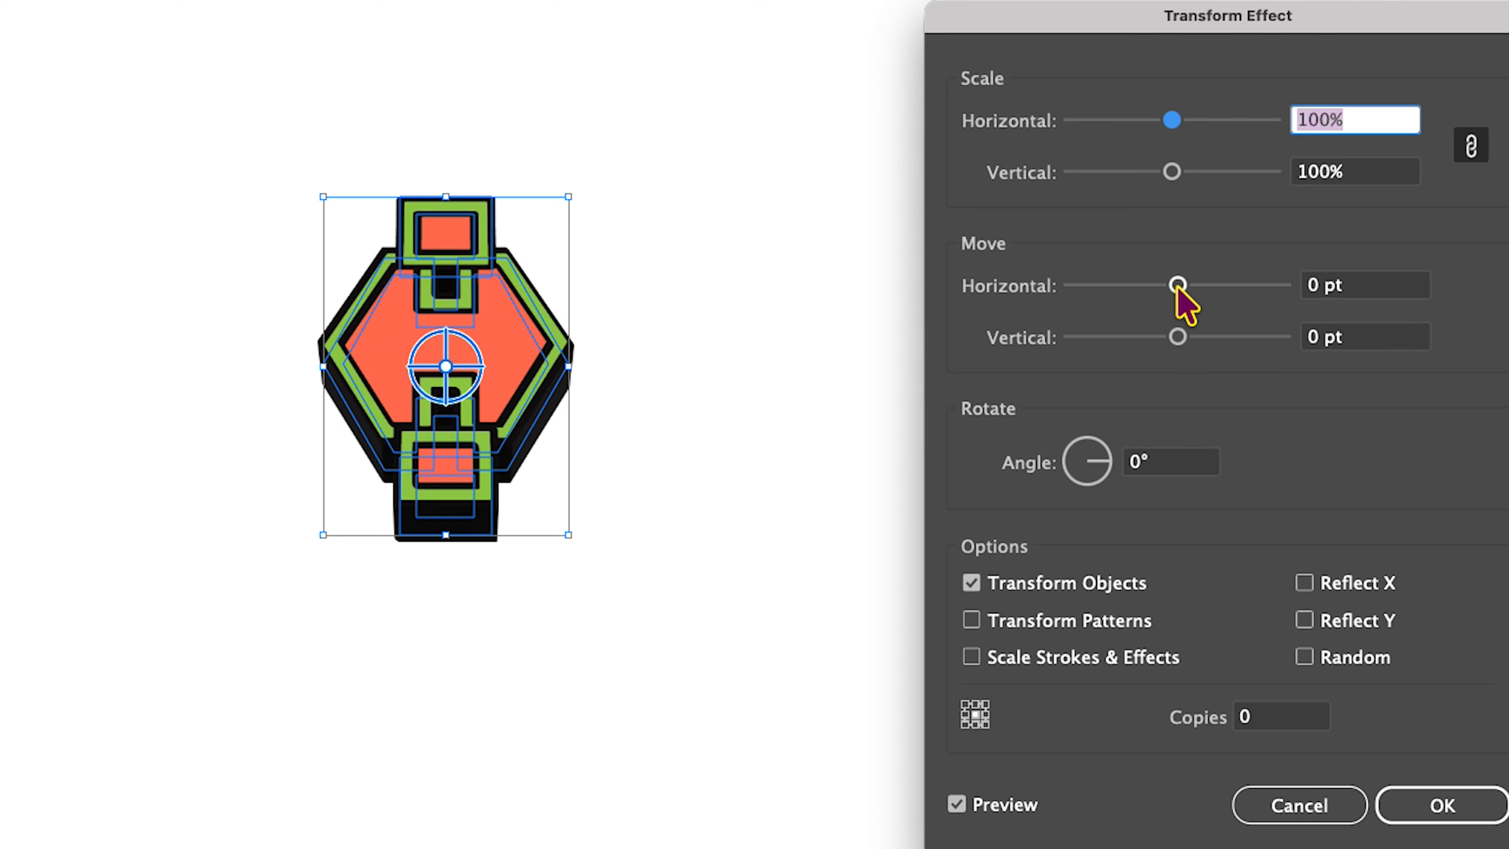
drag(1178, 286, 1105, 333)
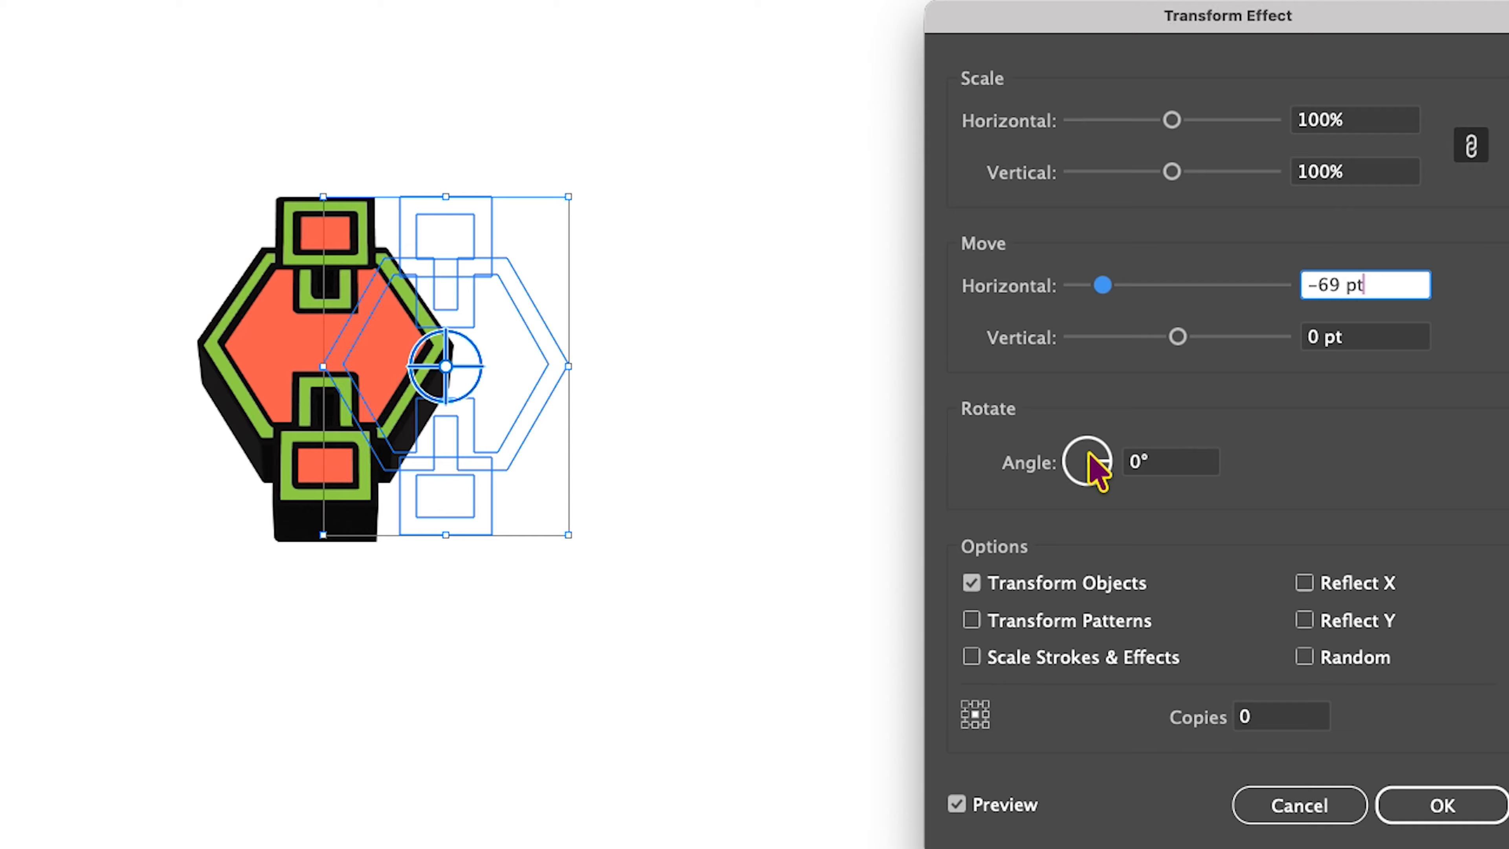
click(1146, 463)
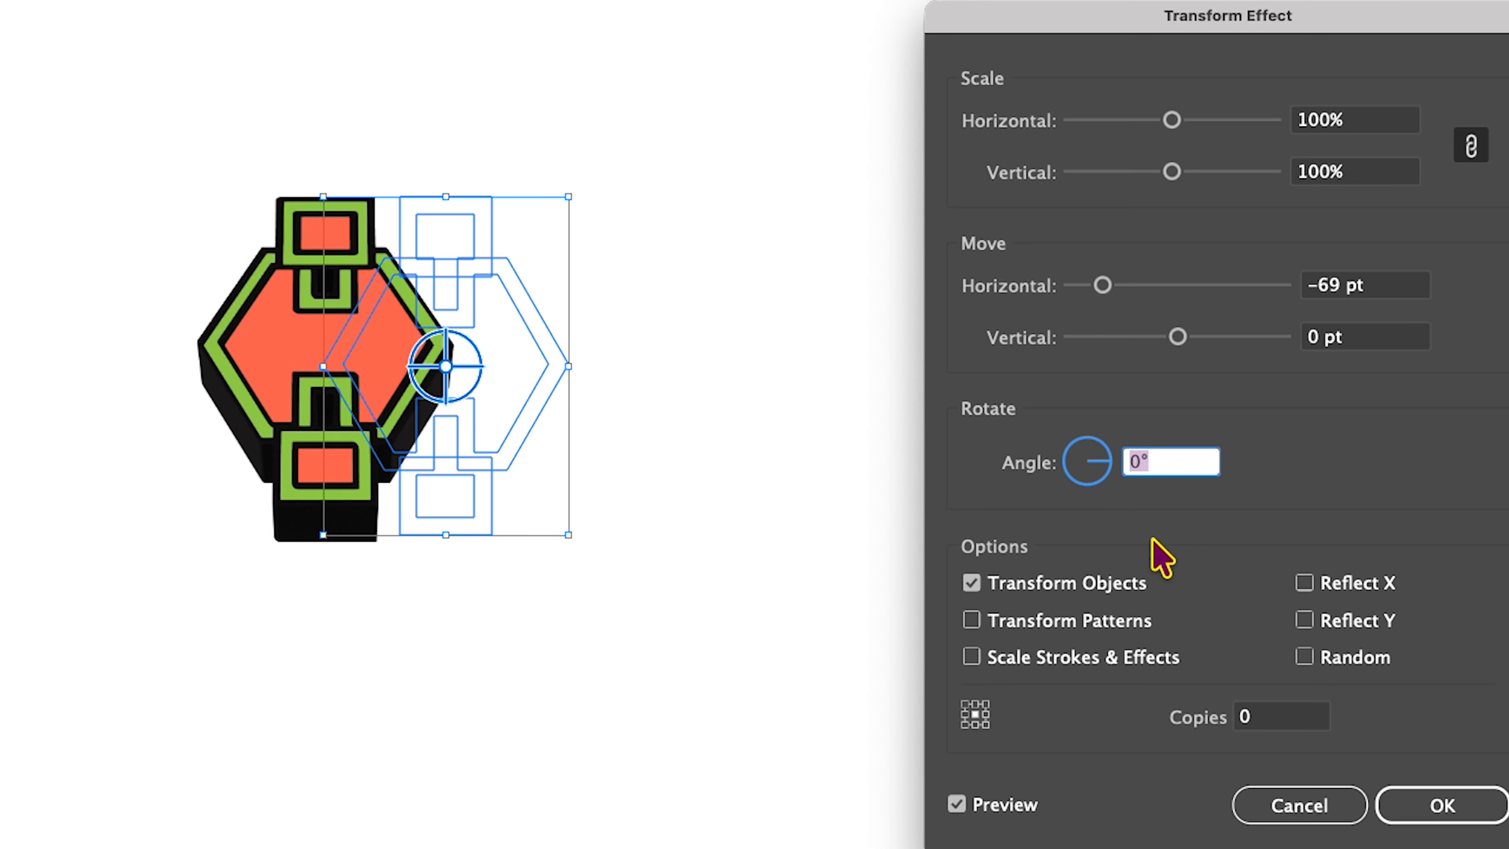
text(36)
key(Tab)
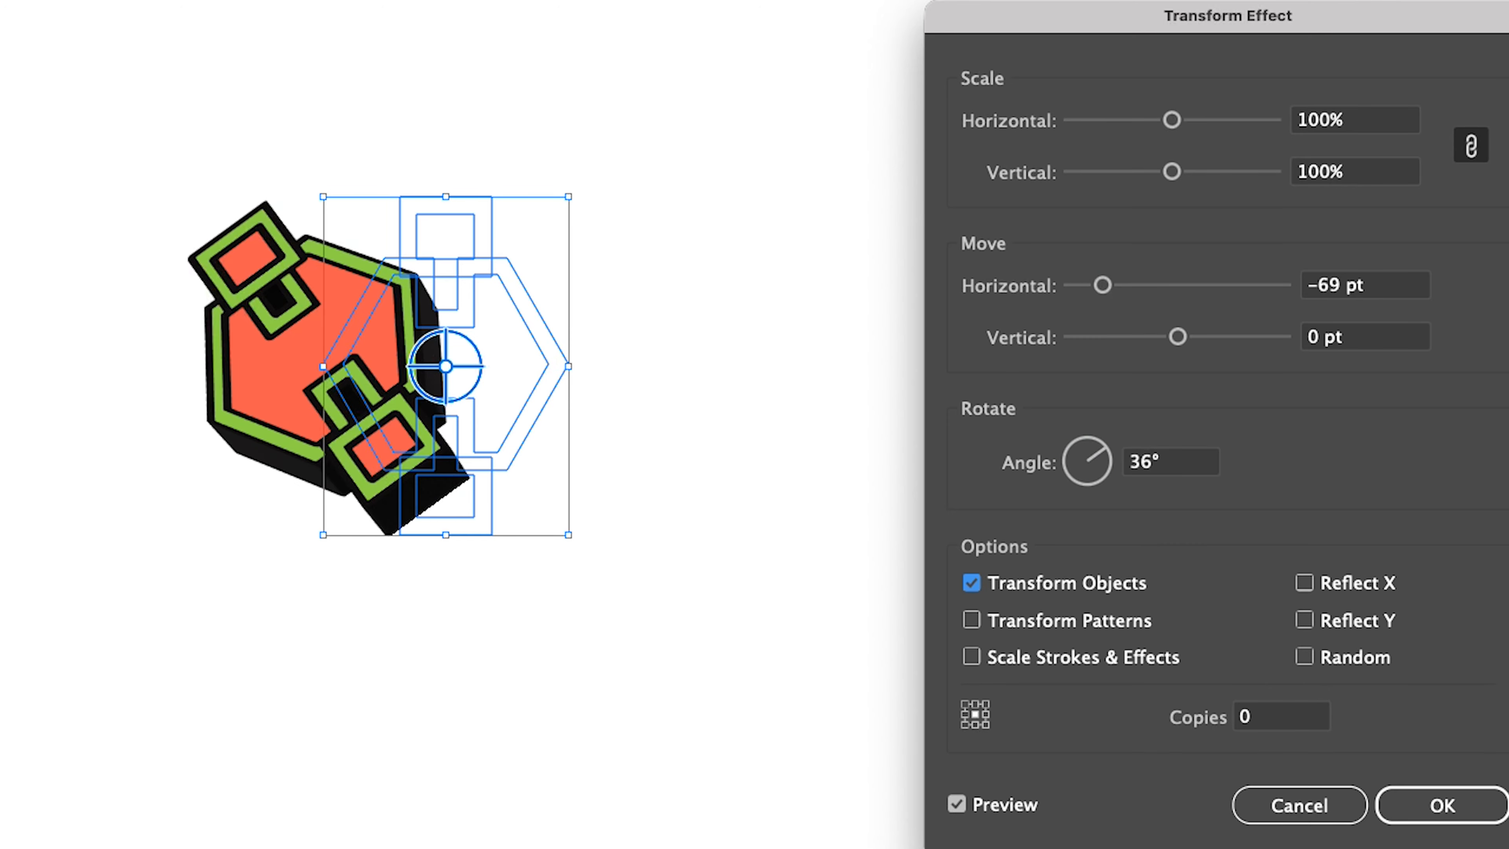
click(1290, 717)
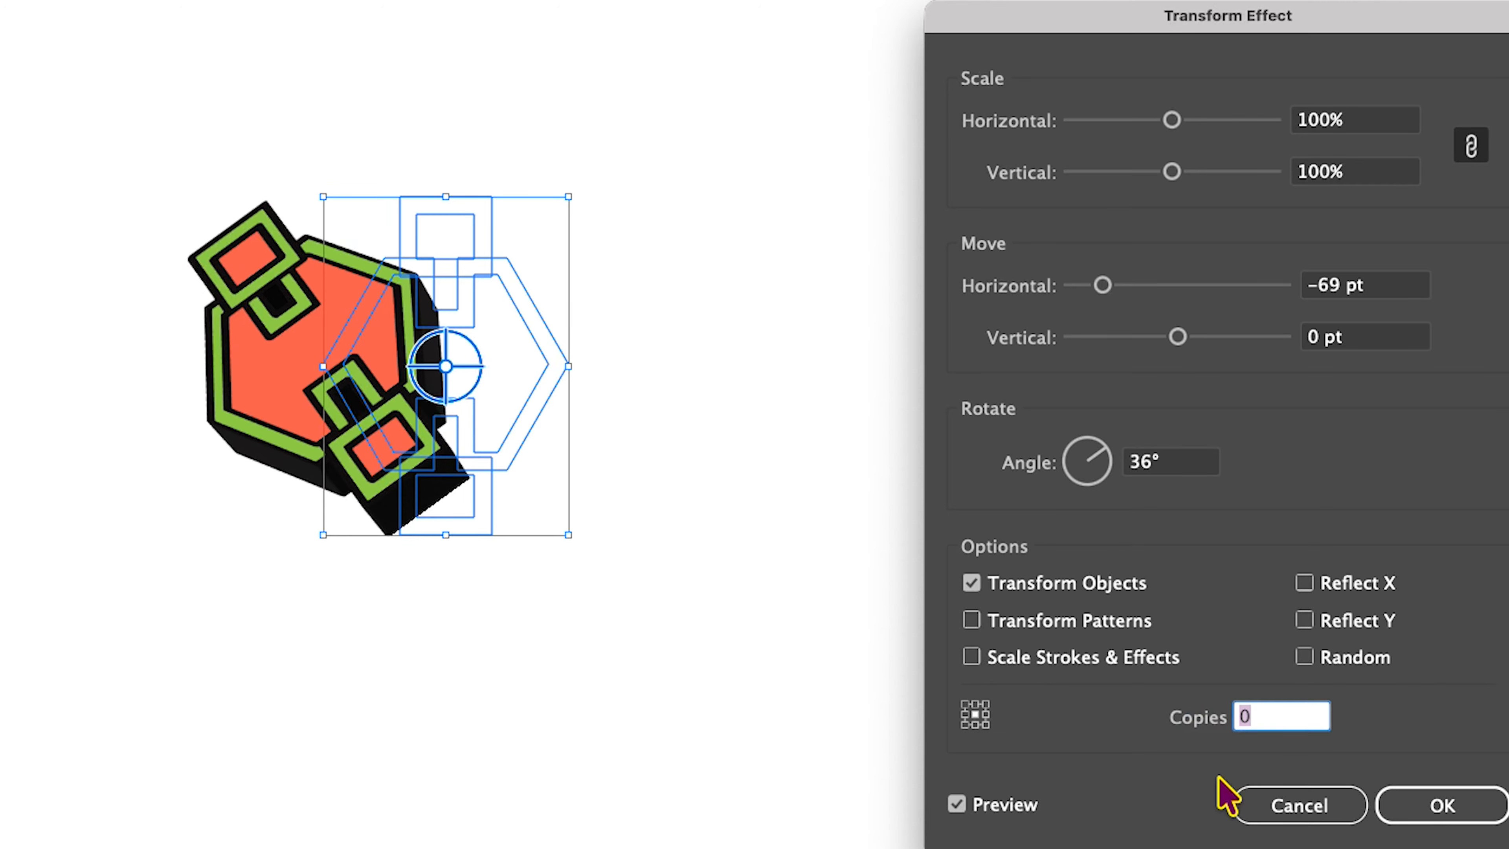
text(10)
key(Tab)
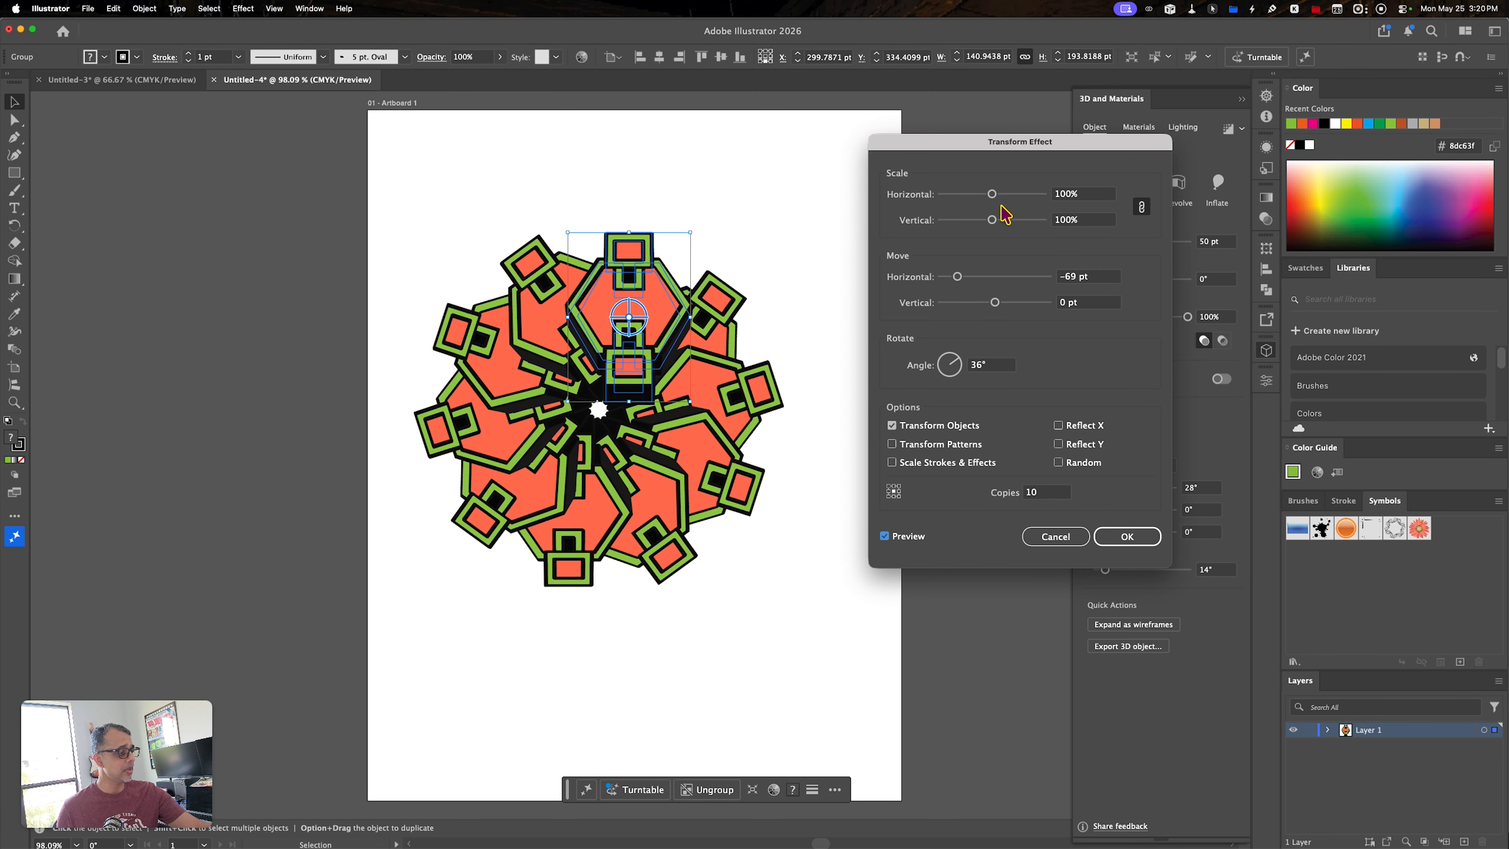
- Try a 90% scale for the transformed copies and return the scale to 100%
drag(991, 194, 986, 194)
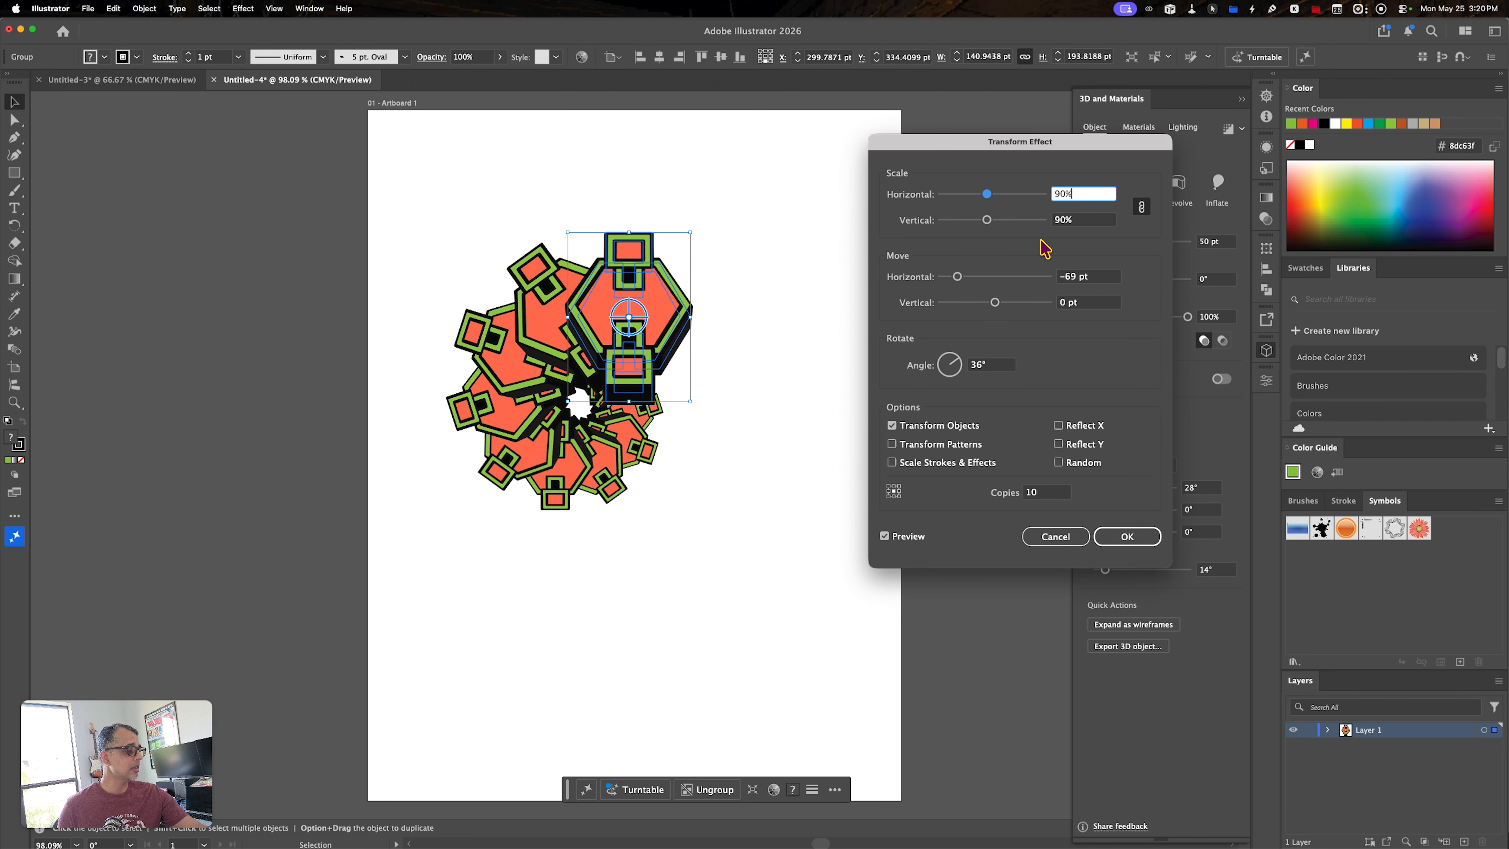
drag(1075, 189, 1032, 200)
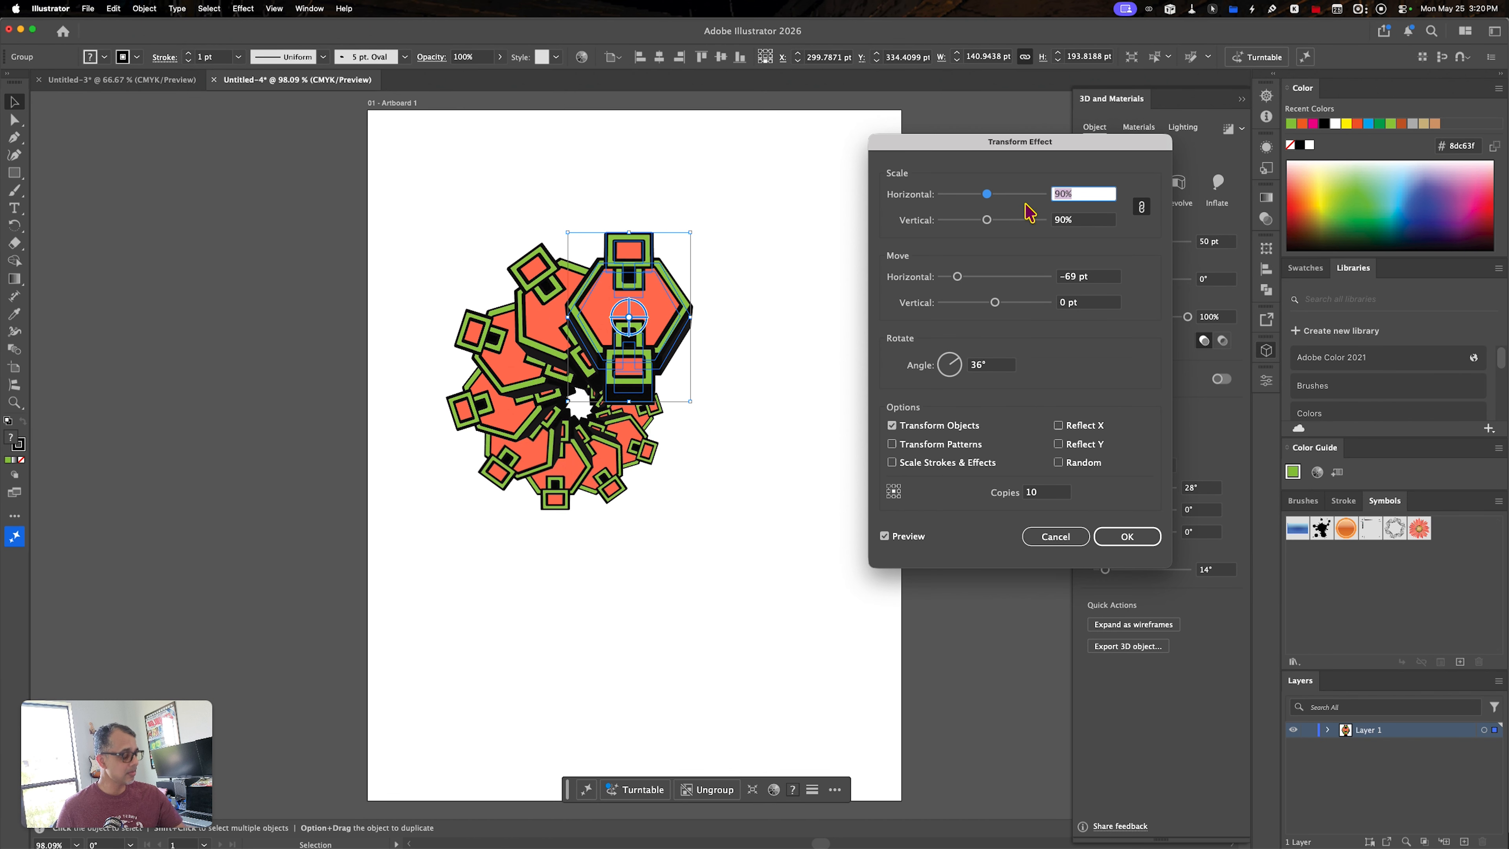
text(100)
key(Tab)
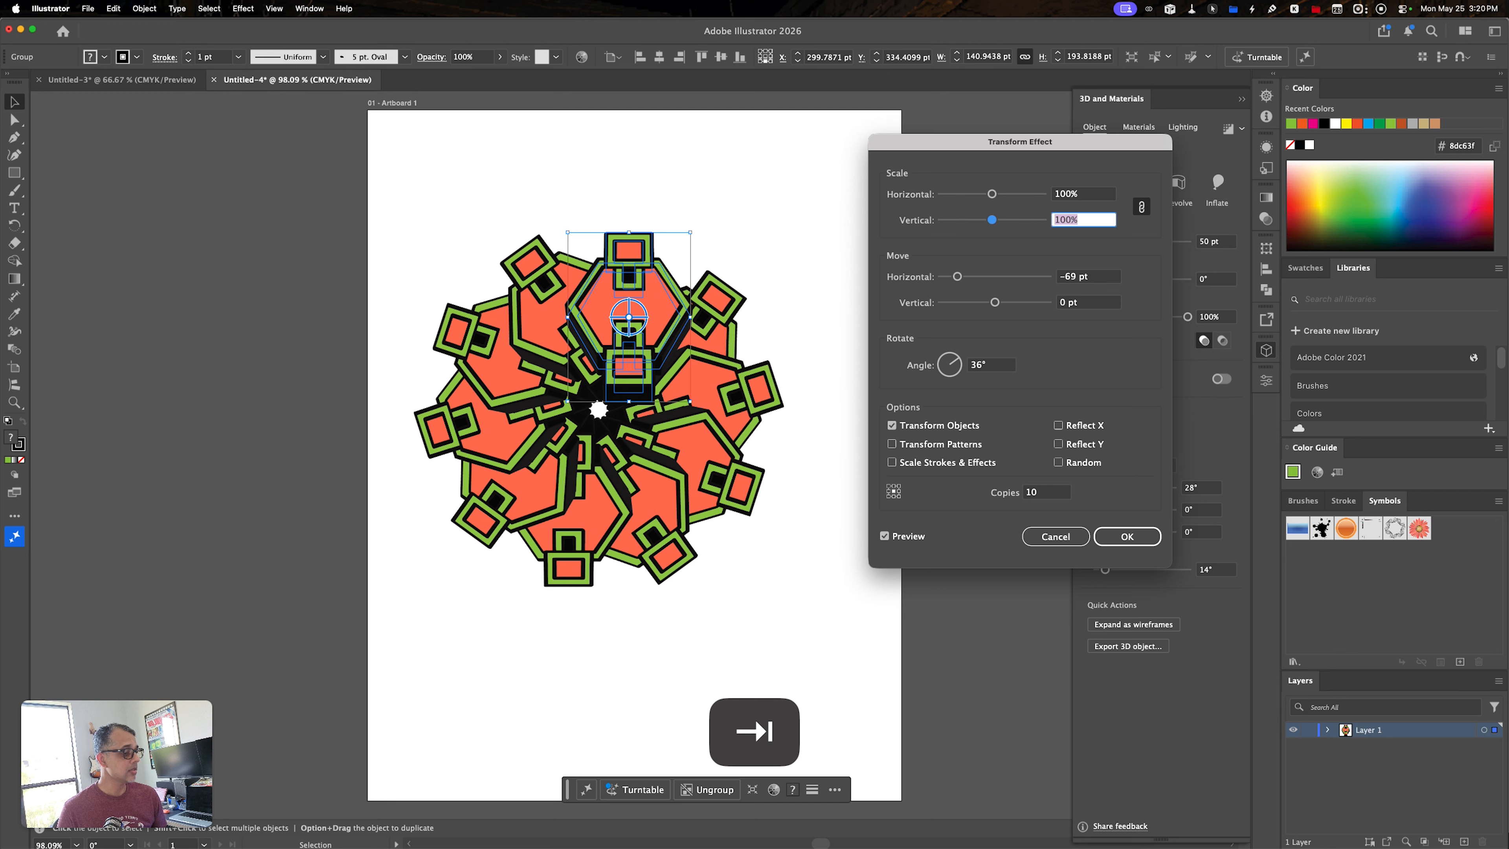
- Accept the Transform effect settings and deselect the radial artwork
click(1126, 535)
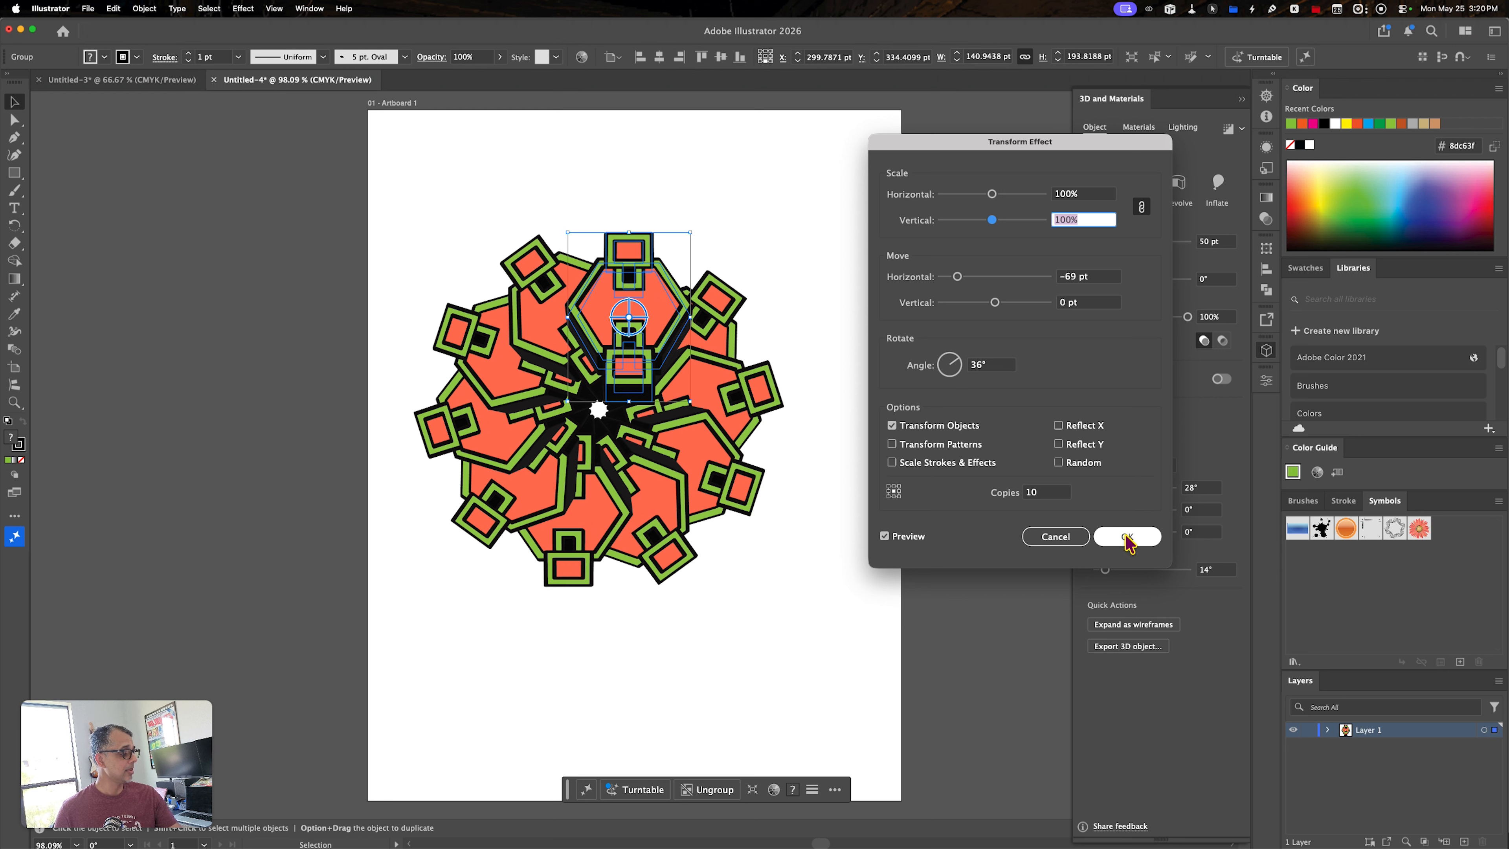
click(1126, 536)
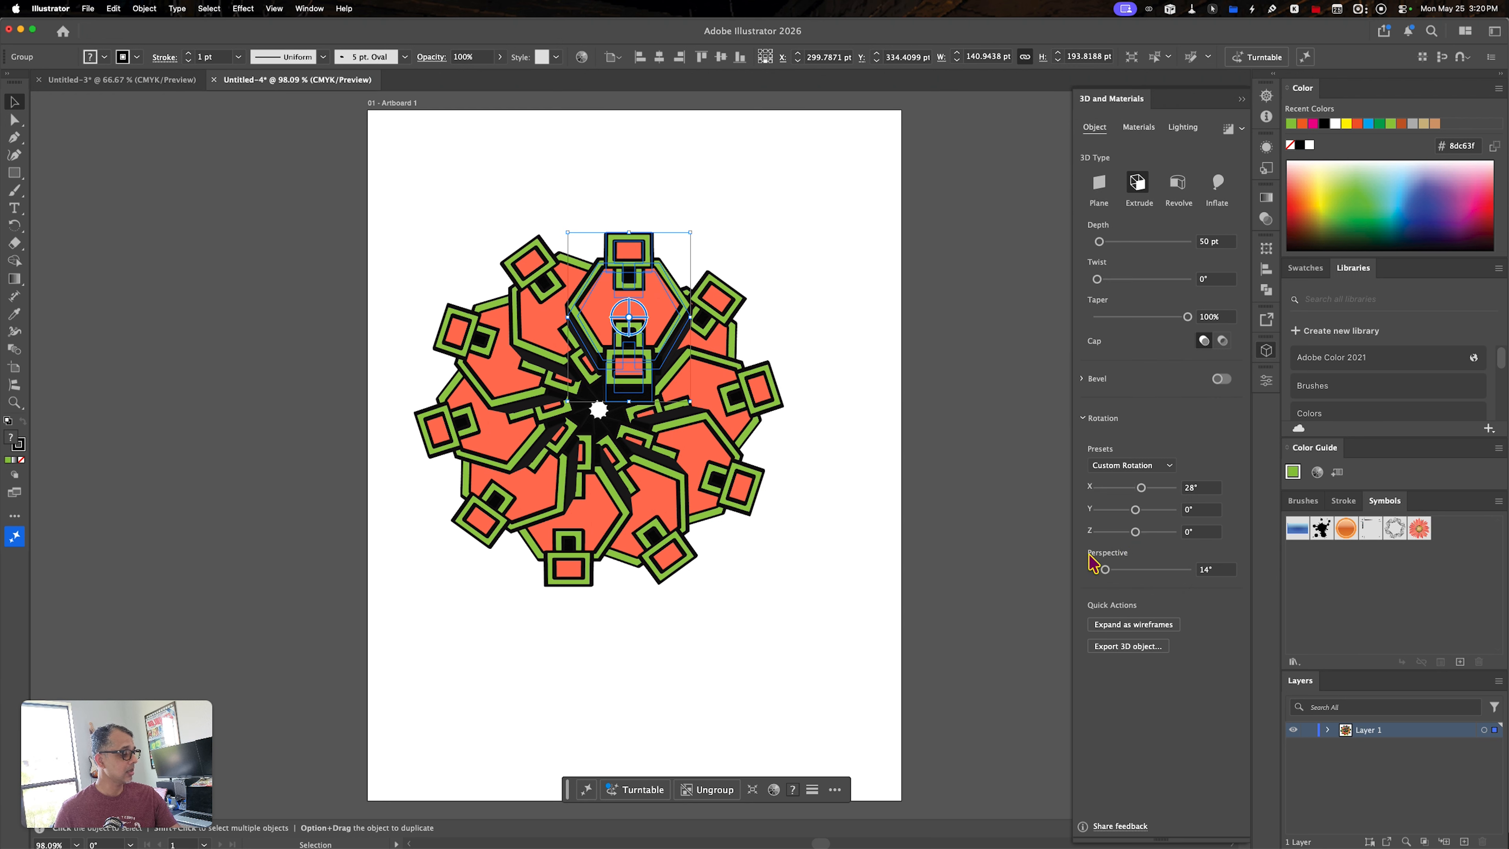
click(873, 613)
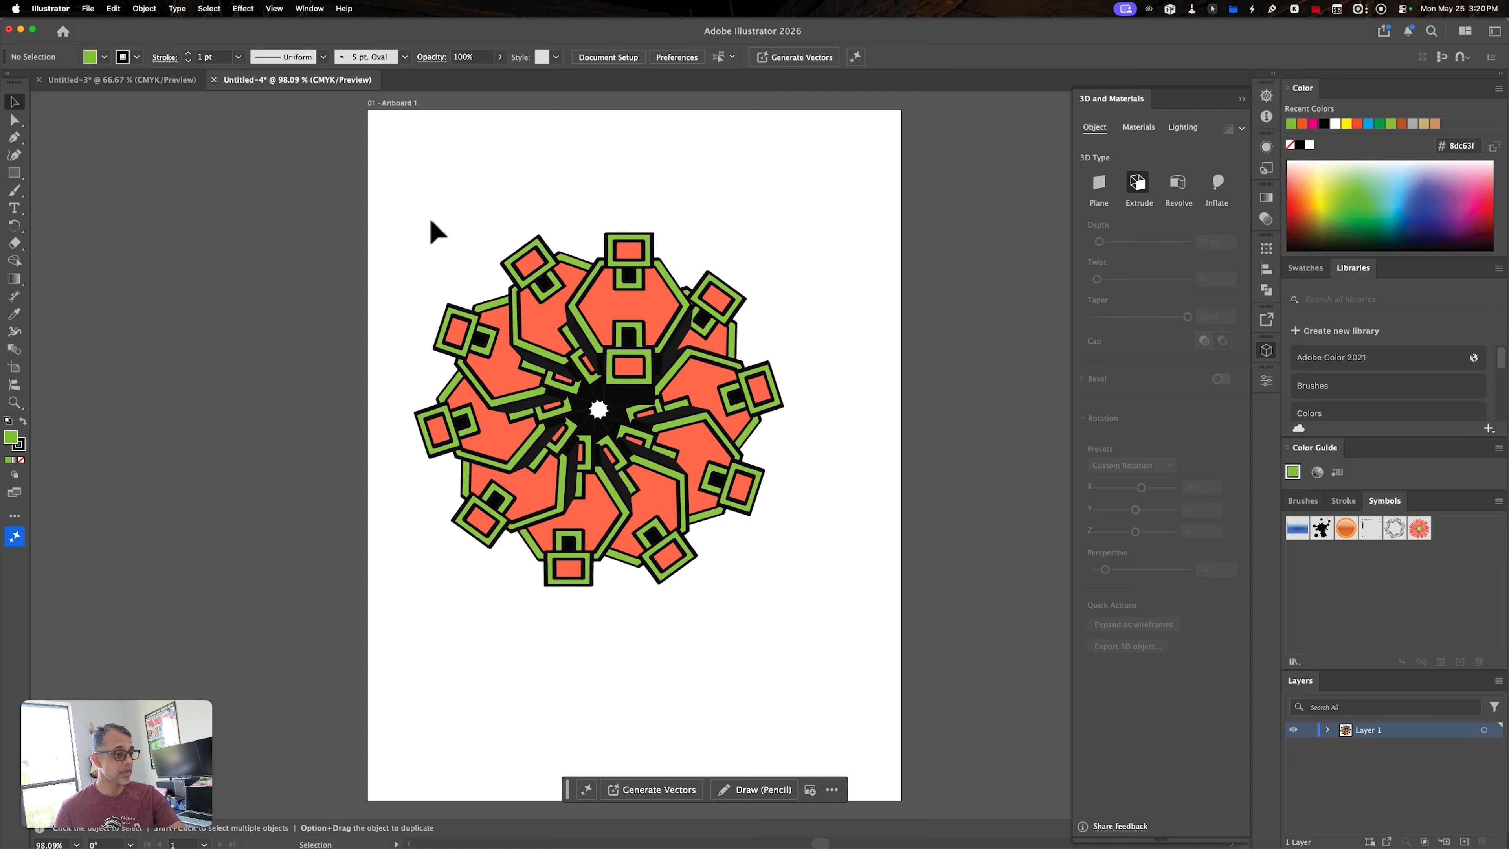
- Copy the complete radial artwork and switch to Photoshop
drag(389, 189, 838, 648)
key(super)
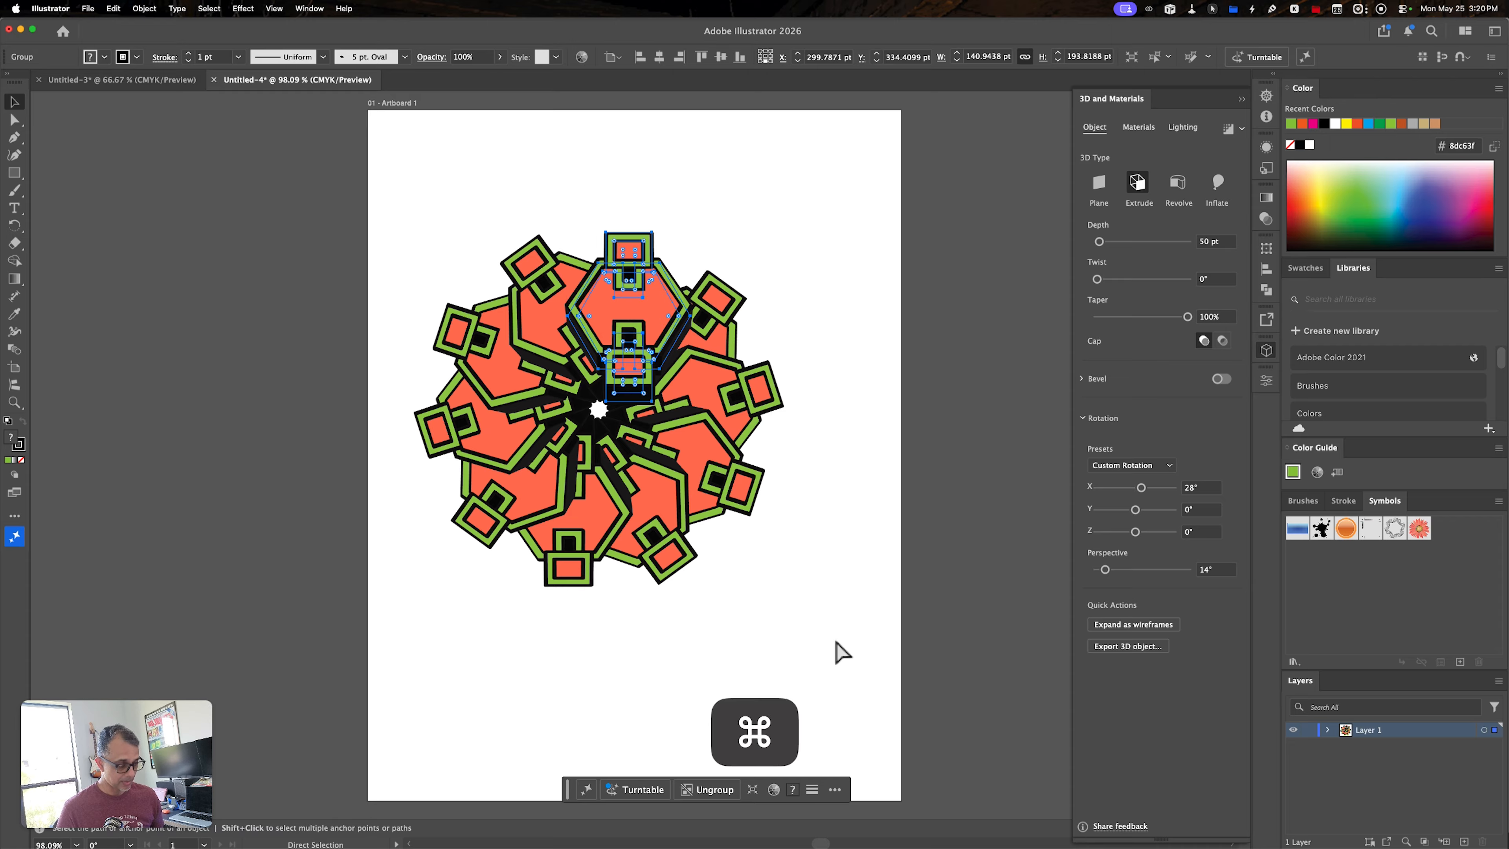
key(super+c)
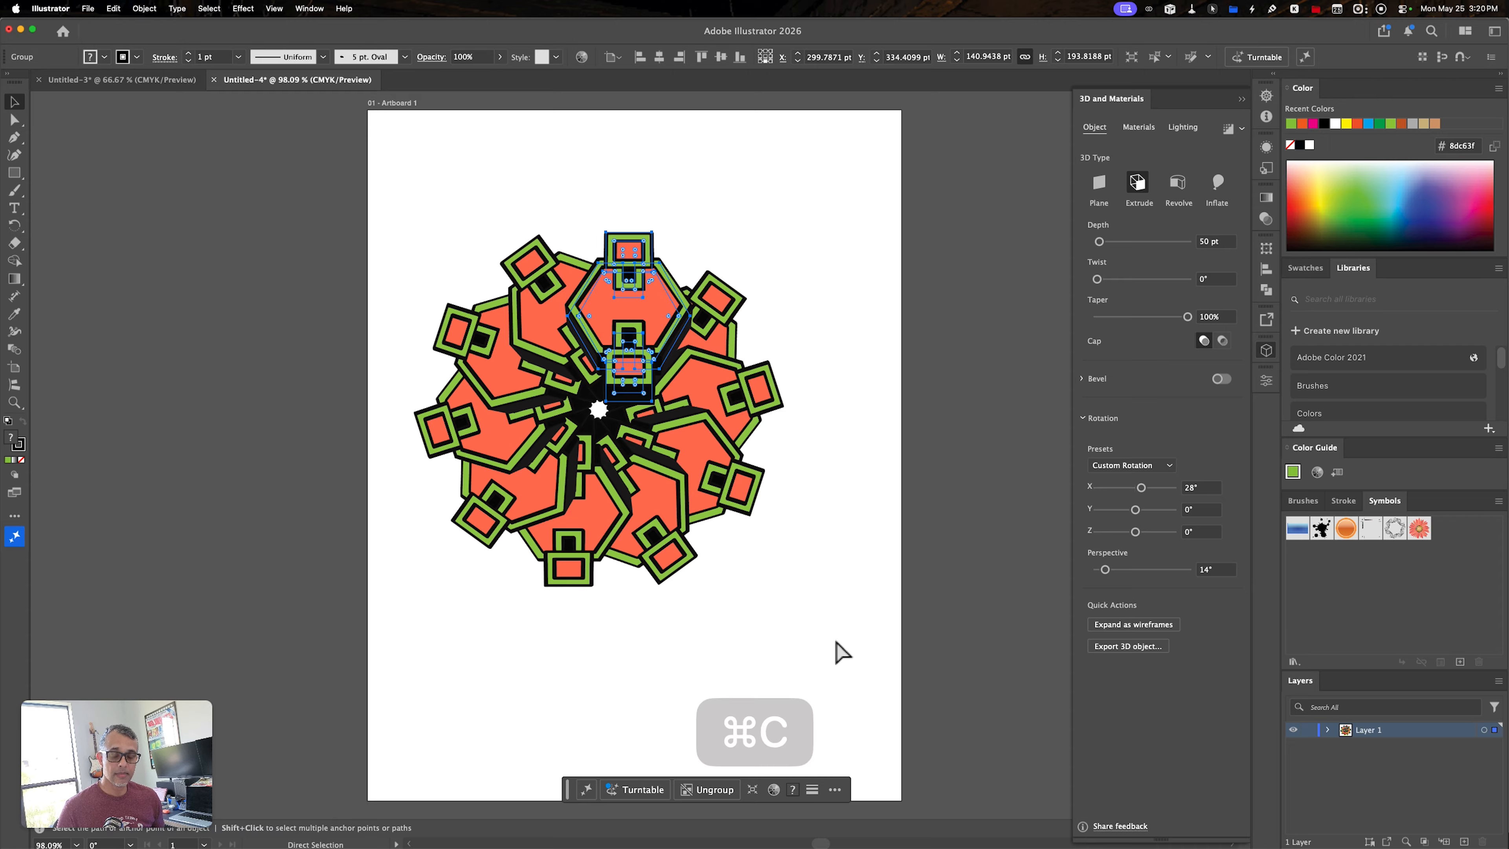
key(super+Tab)
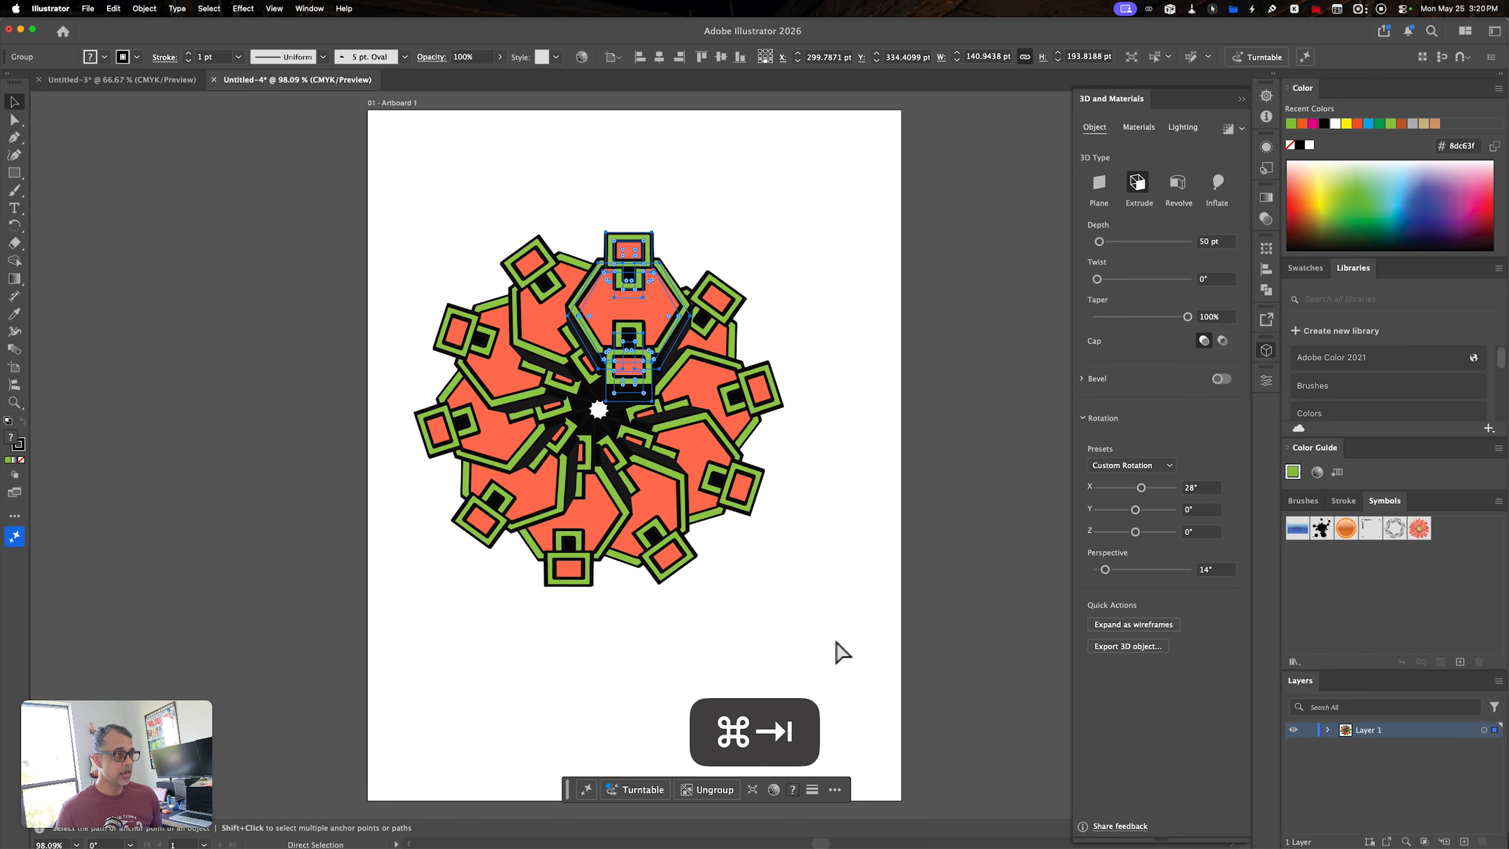
key(super+Tab)
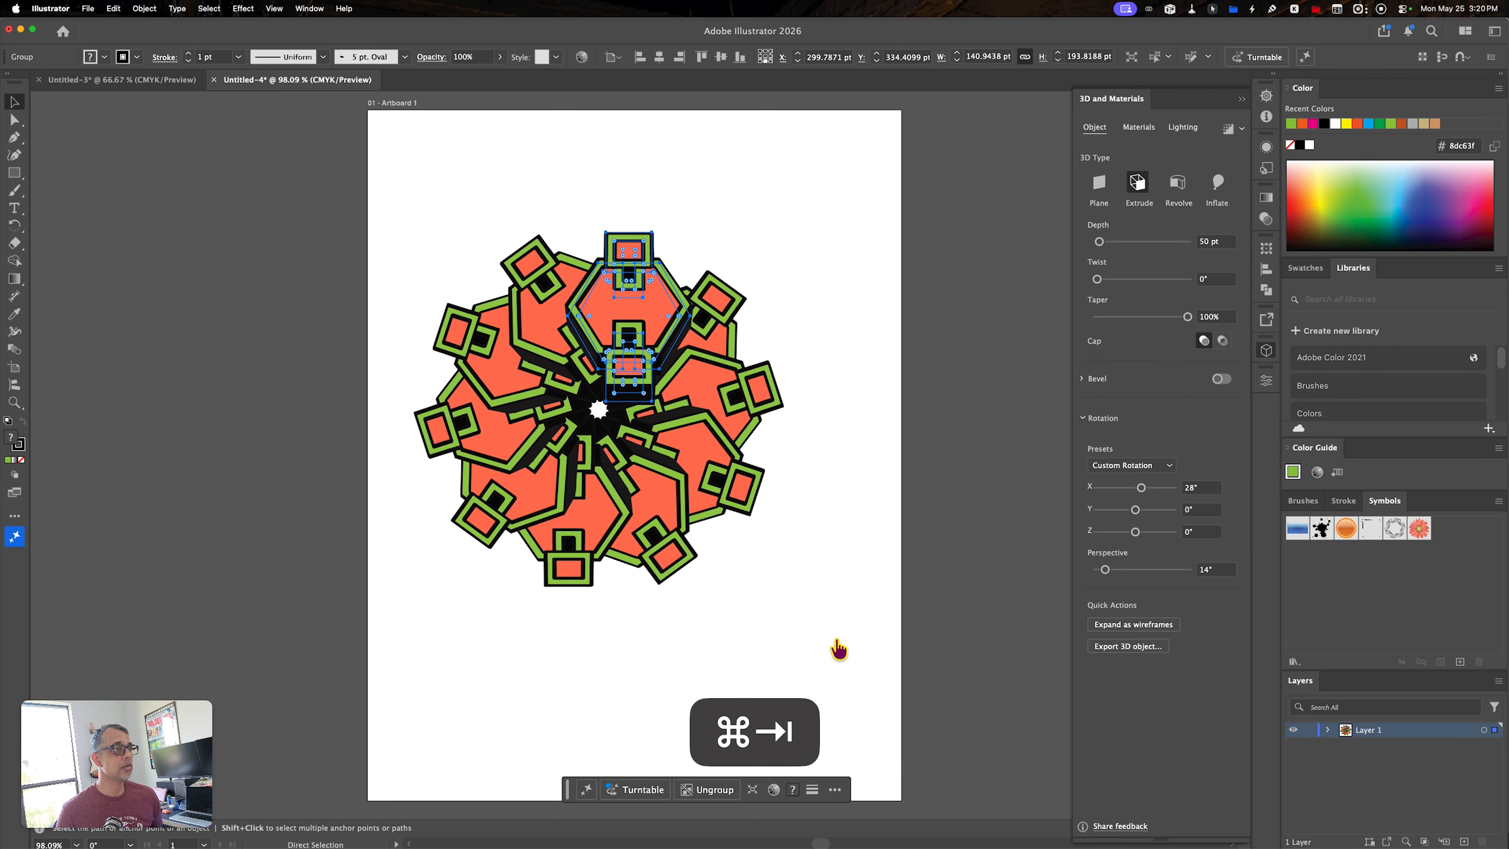
key(shift+super+Tab)
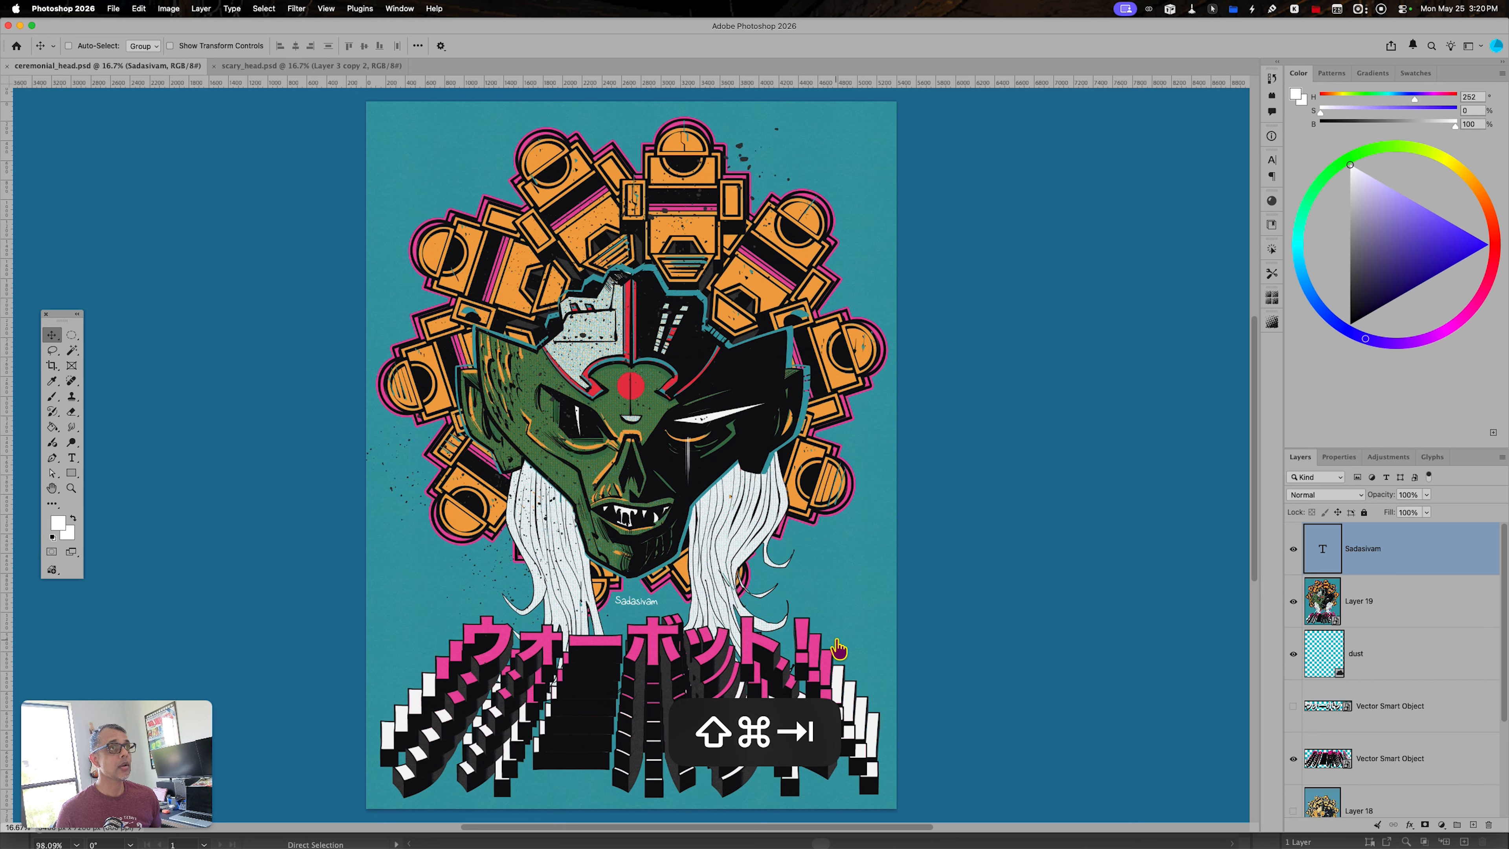
- Create a new Photoshop document and paste the copied artwork into it as a Smart Object
key(super+n)
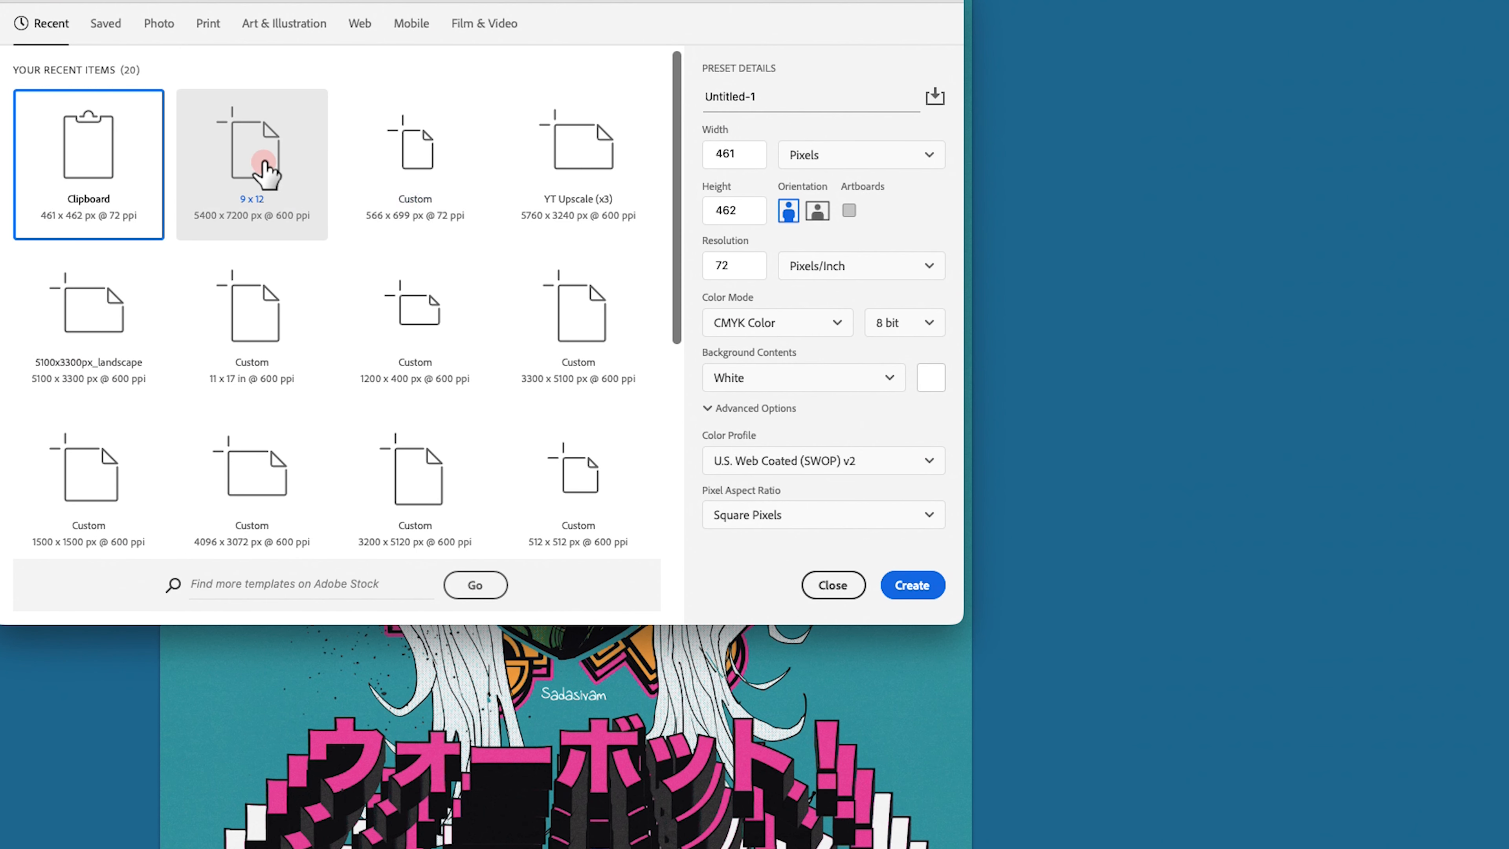
double_click(264, 163)
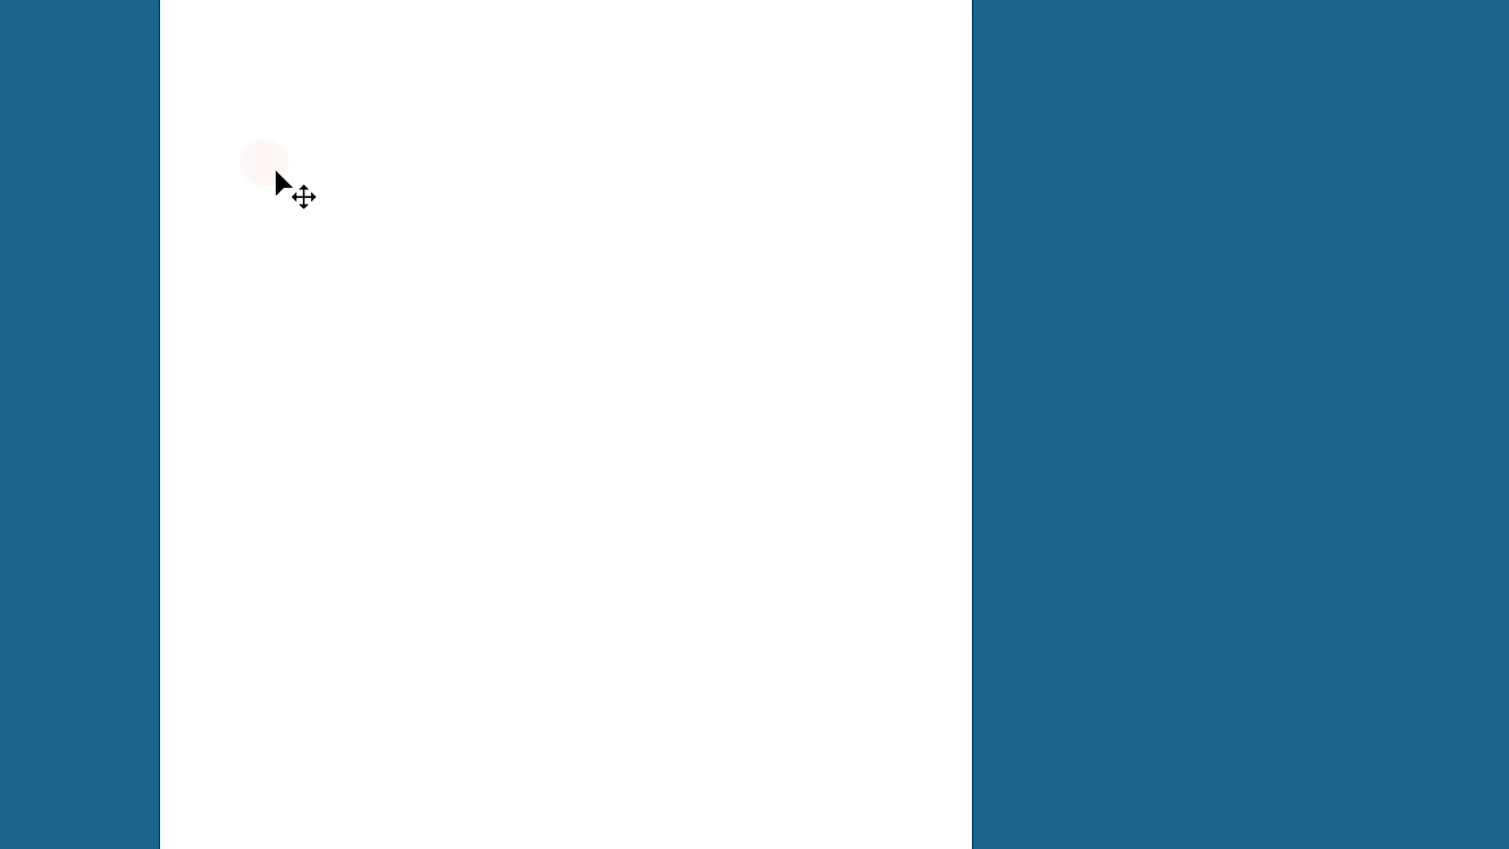
key(super+v)
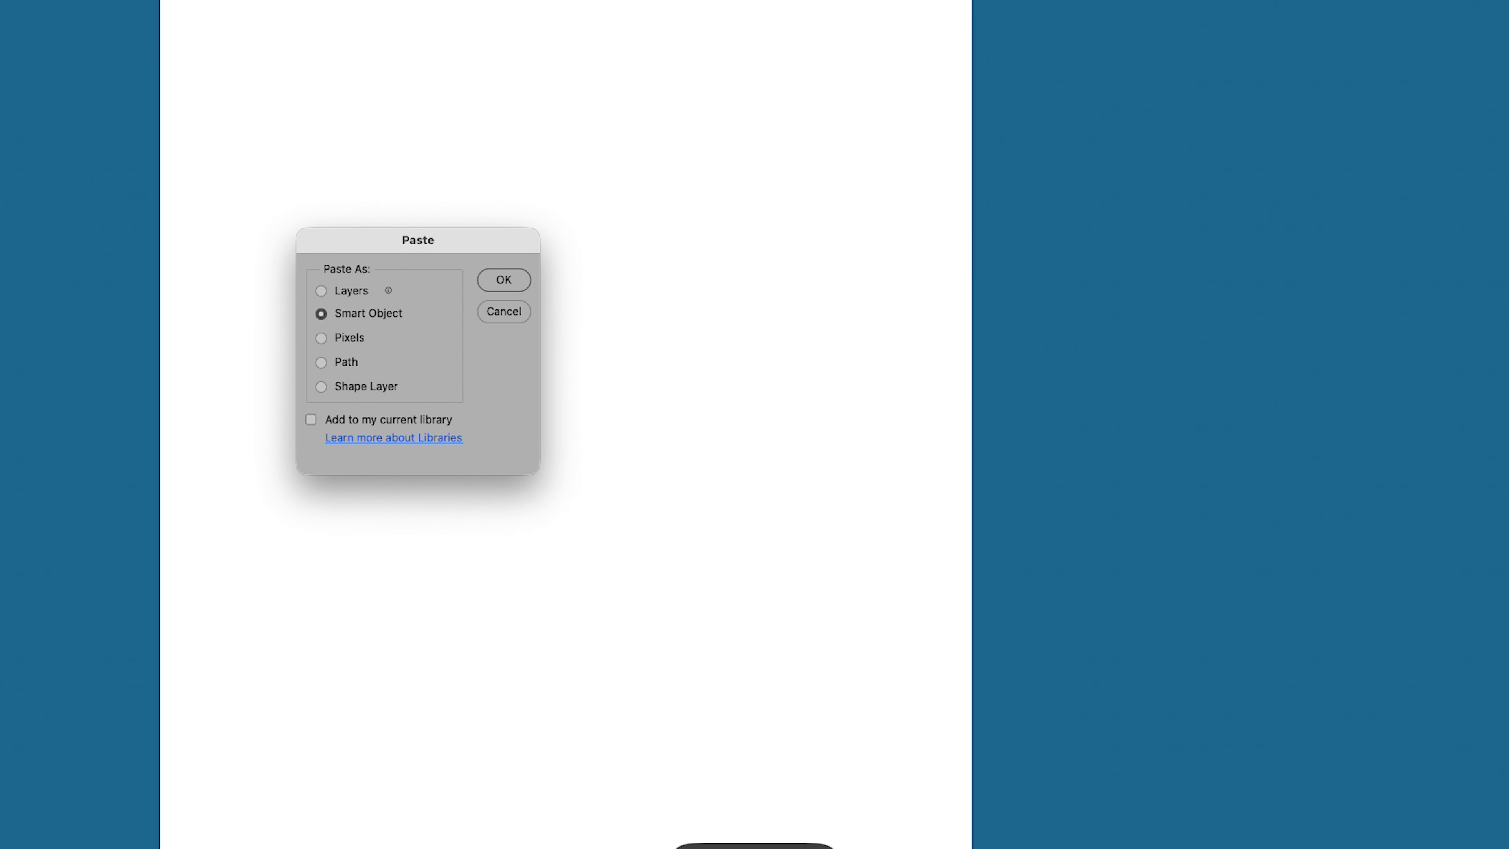
click(503, 280)
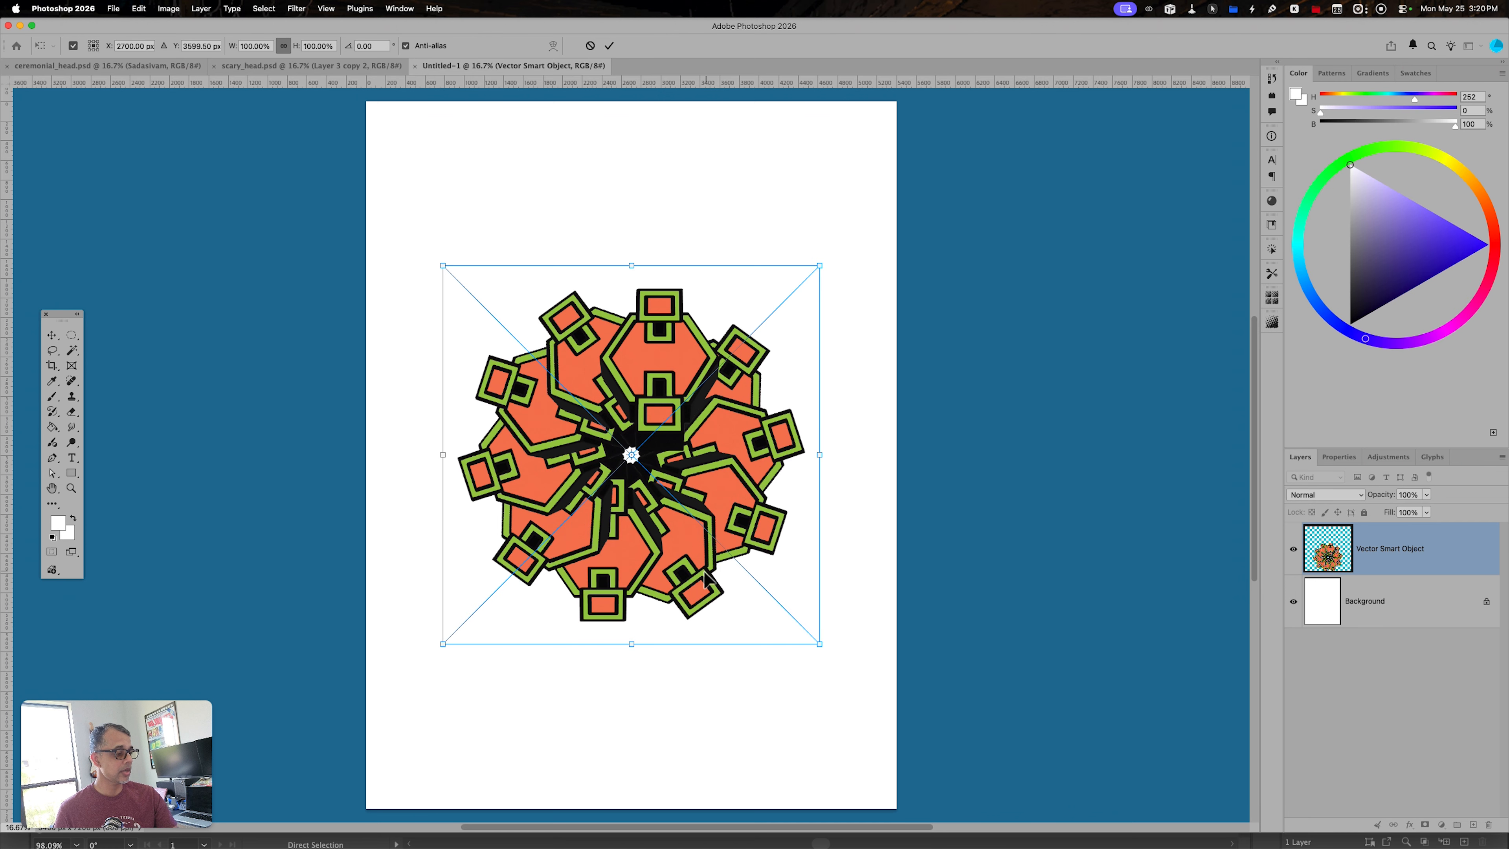
- Move the radial Smart Object into the upper middle of the page and commit its placement
drag(705, 576, 711, 523)
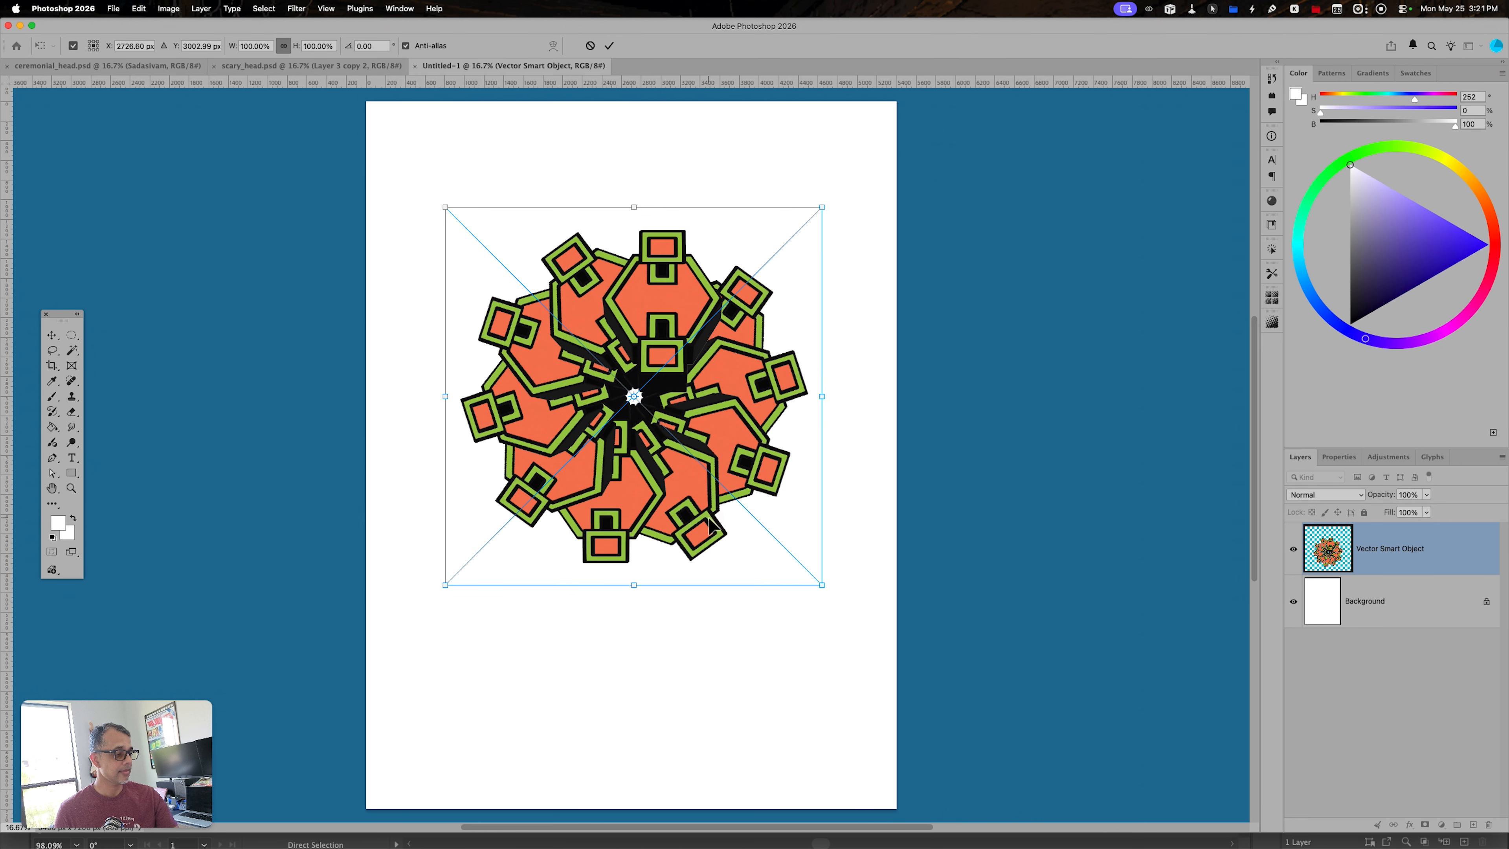
key(Return)
click(735, 573)
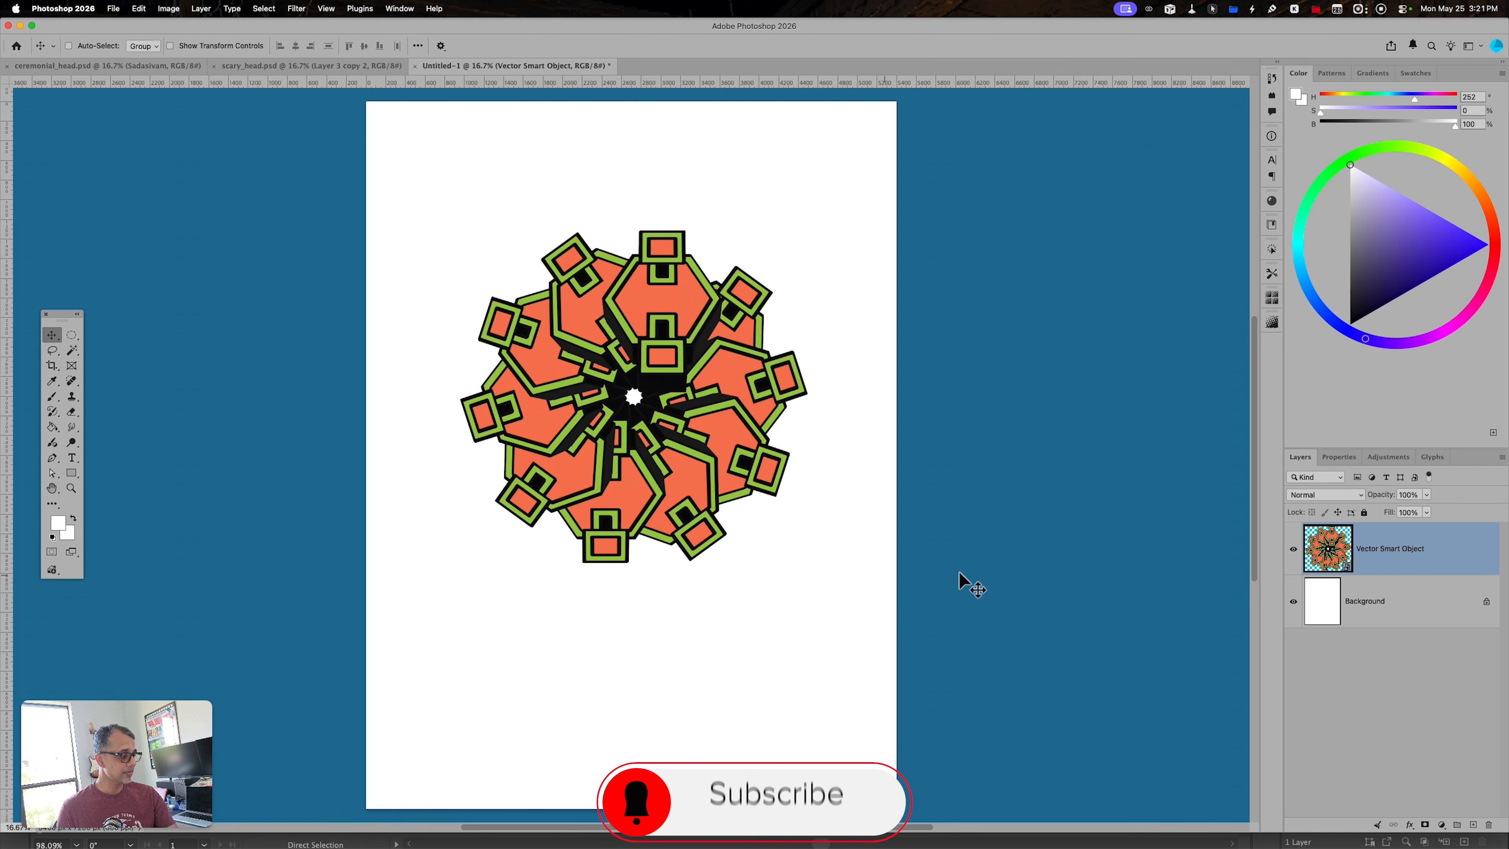
- Set the radial Smart Object layer's opacity to 30% and add a new empty layer above it
key(v)
key(3)
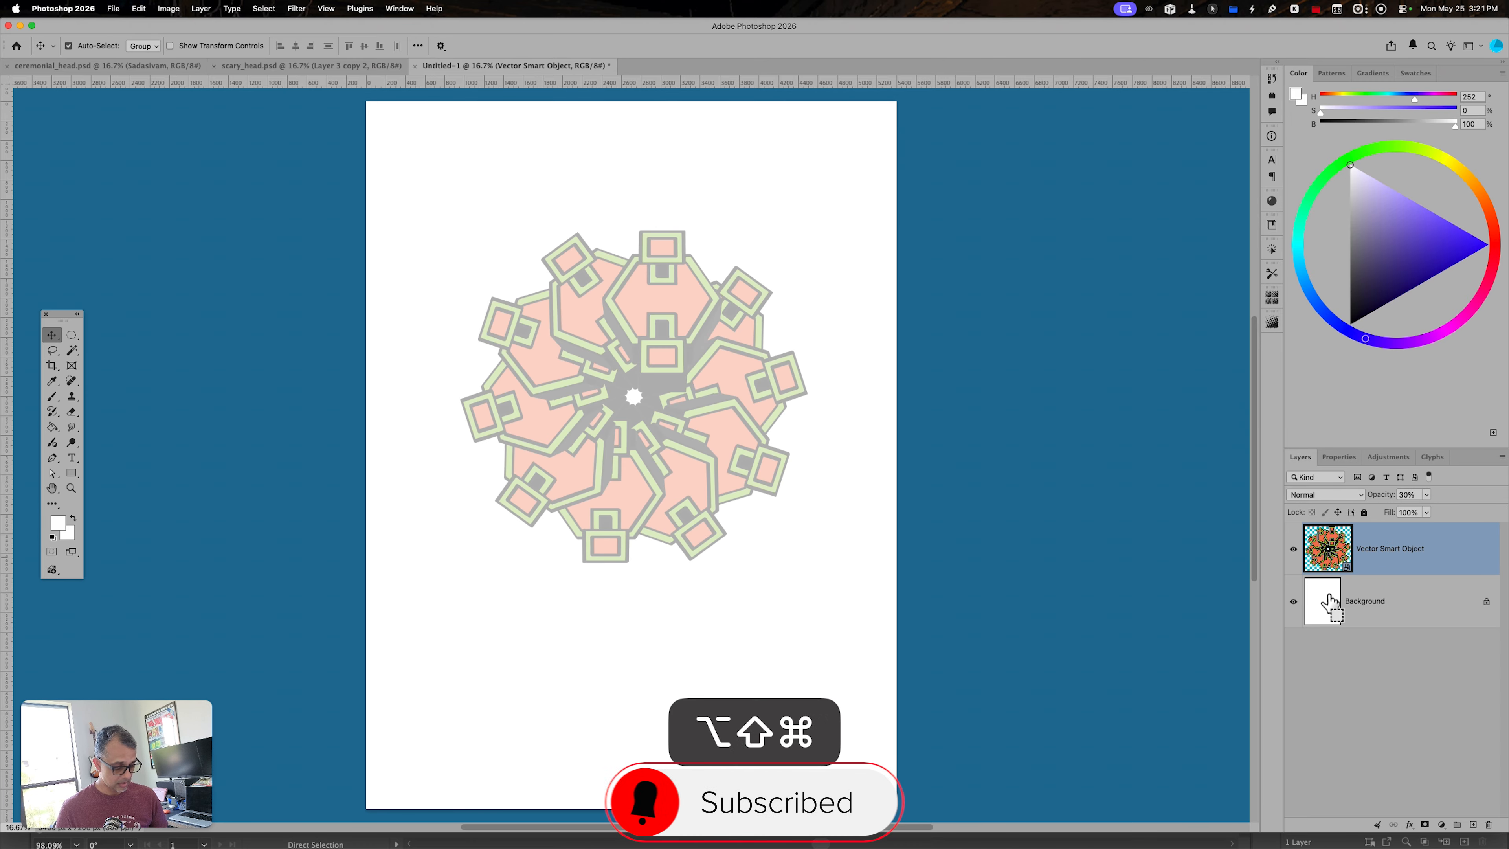
key(alt+shift+super+n)
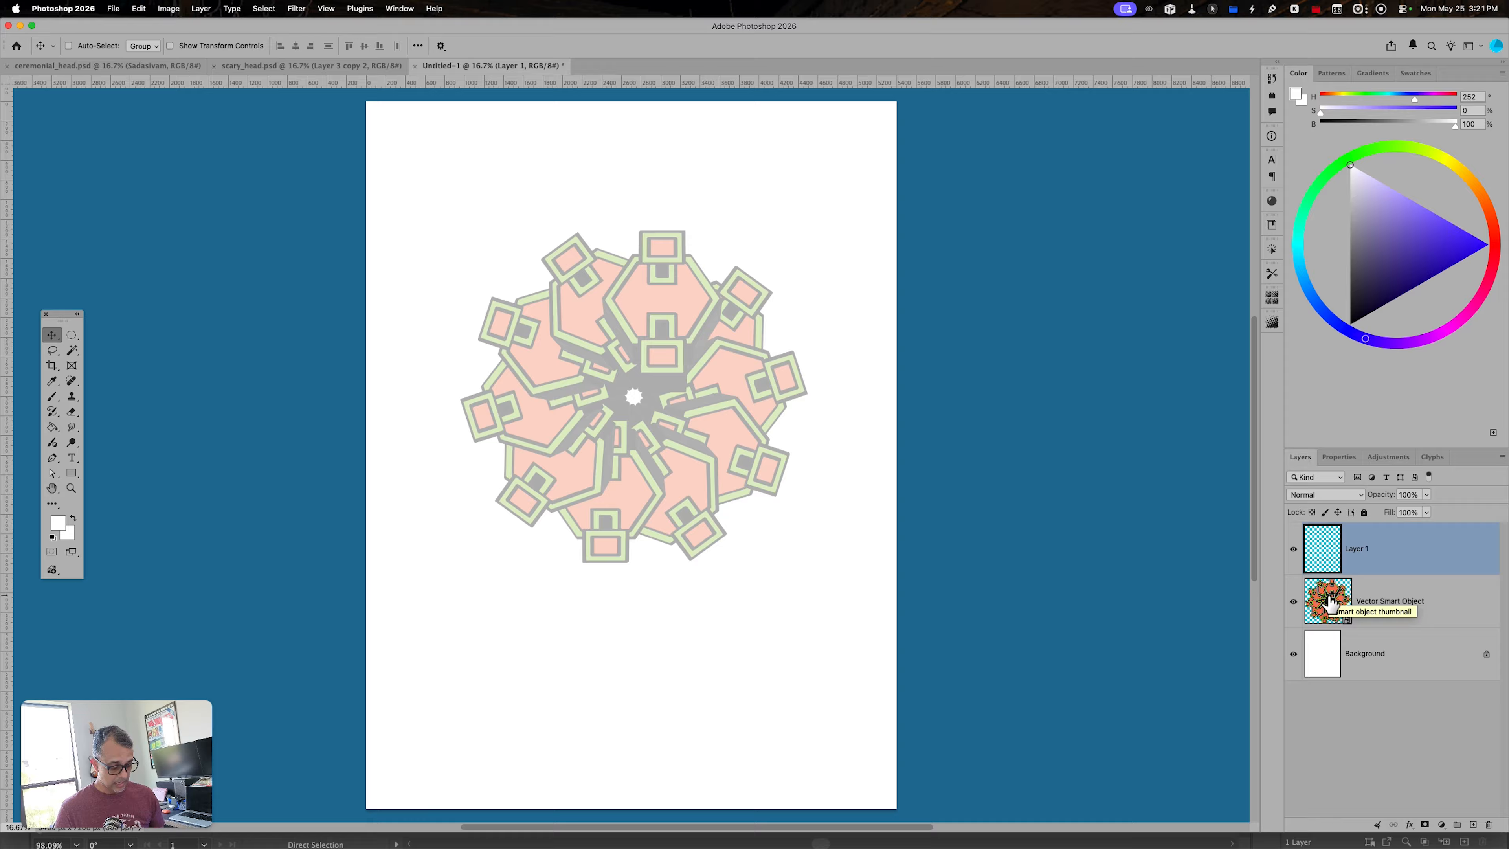
- Enable vertical brush symmetry and place its axis through the centre of the radial artwork
key(b)
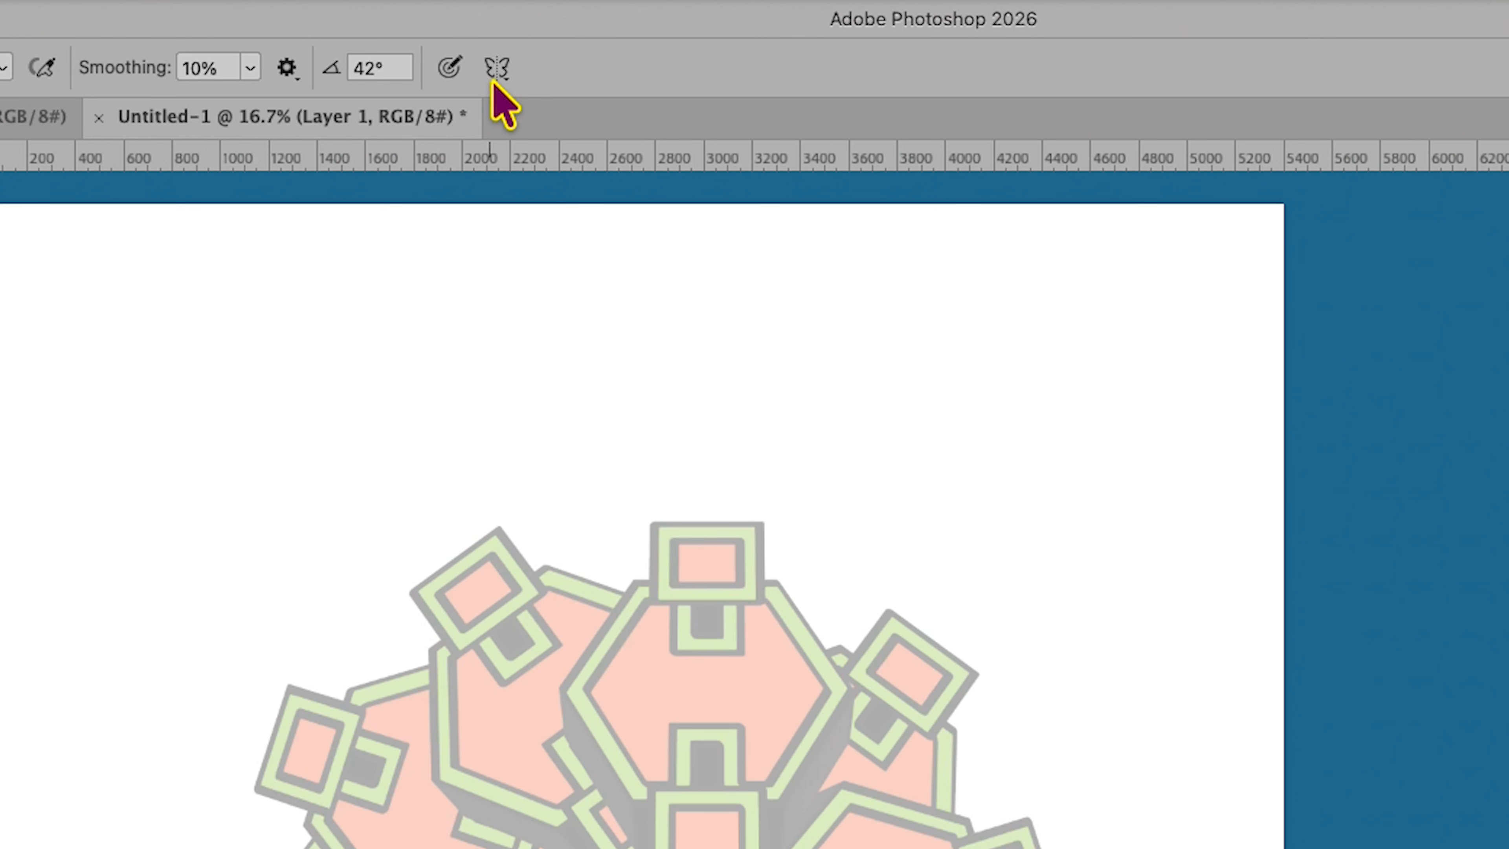
click(576, 46)
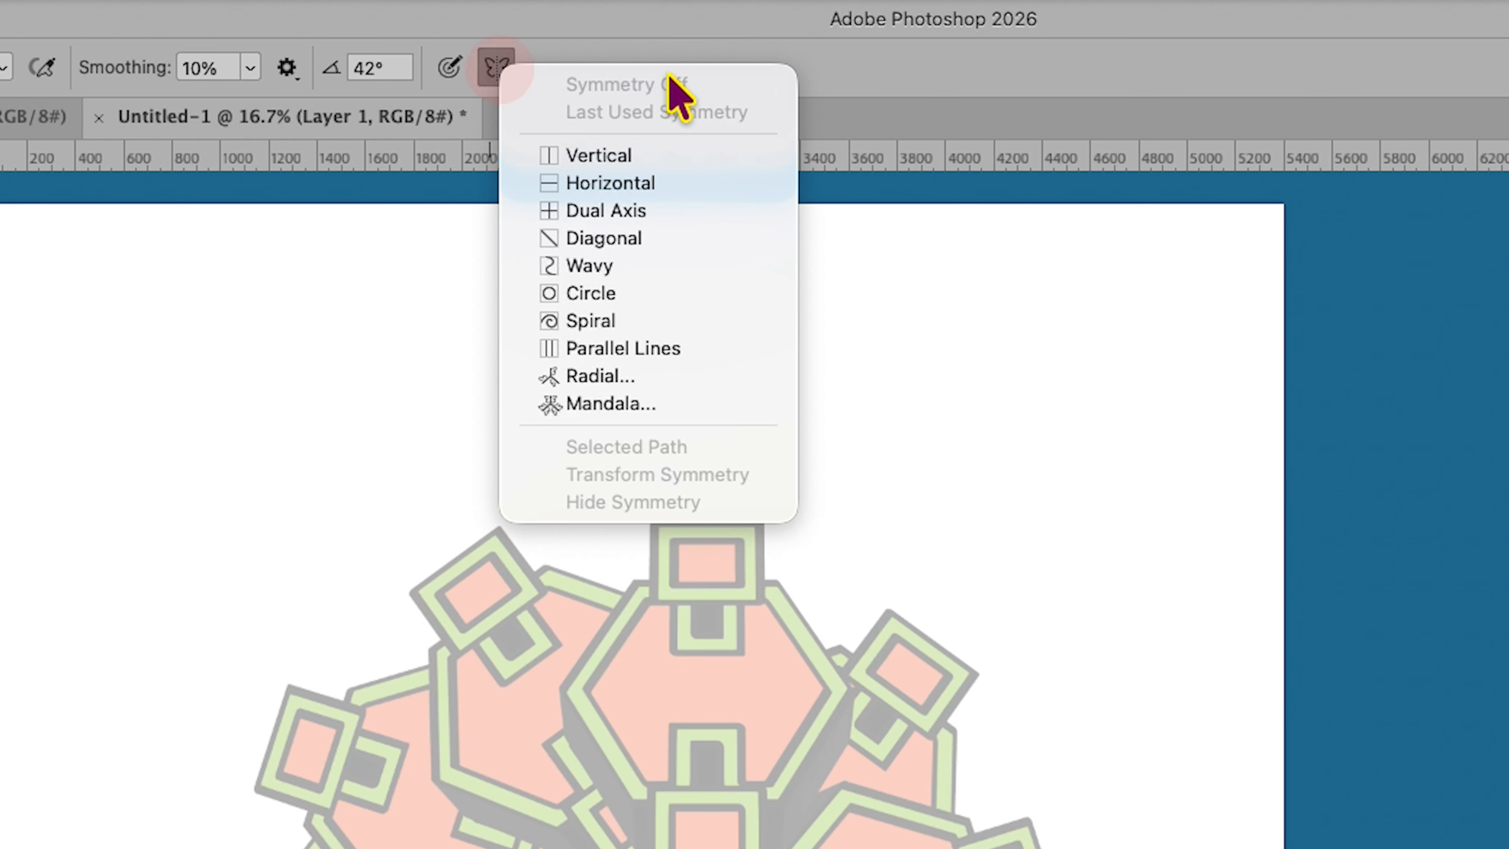
click(658, 155)
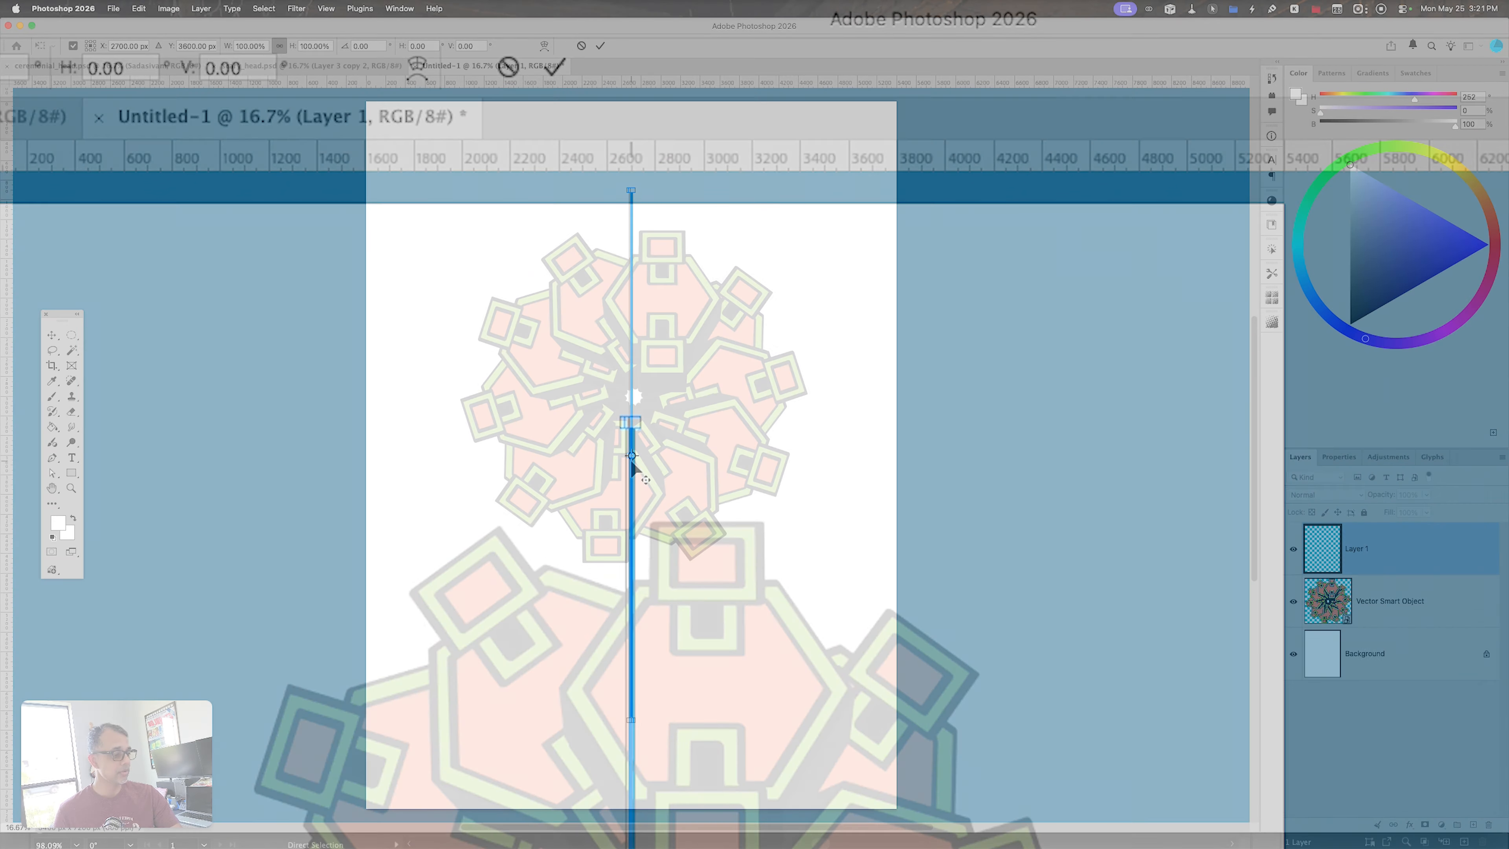
drag(632, 464, 635, 470)
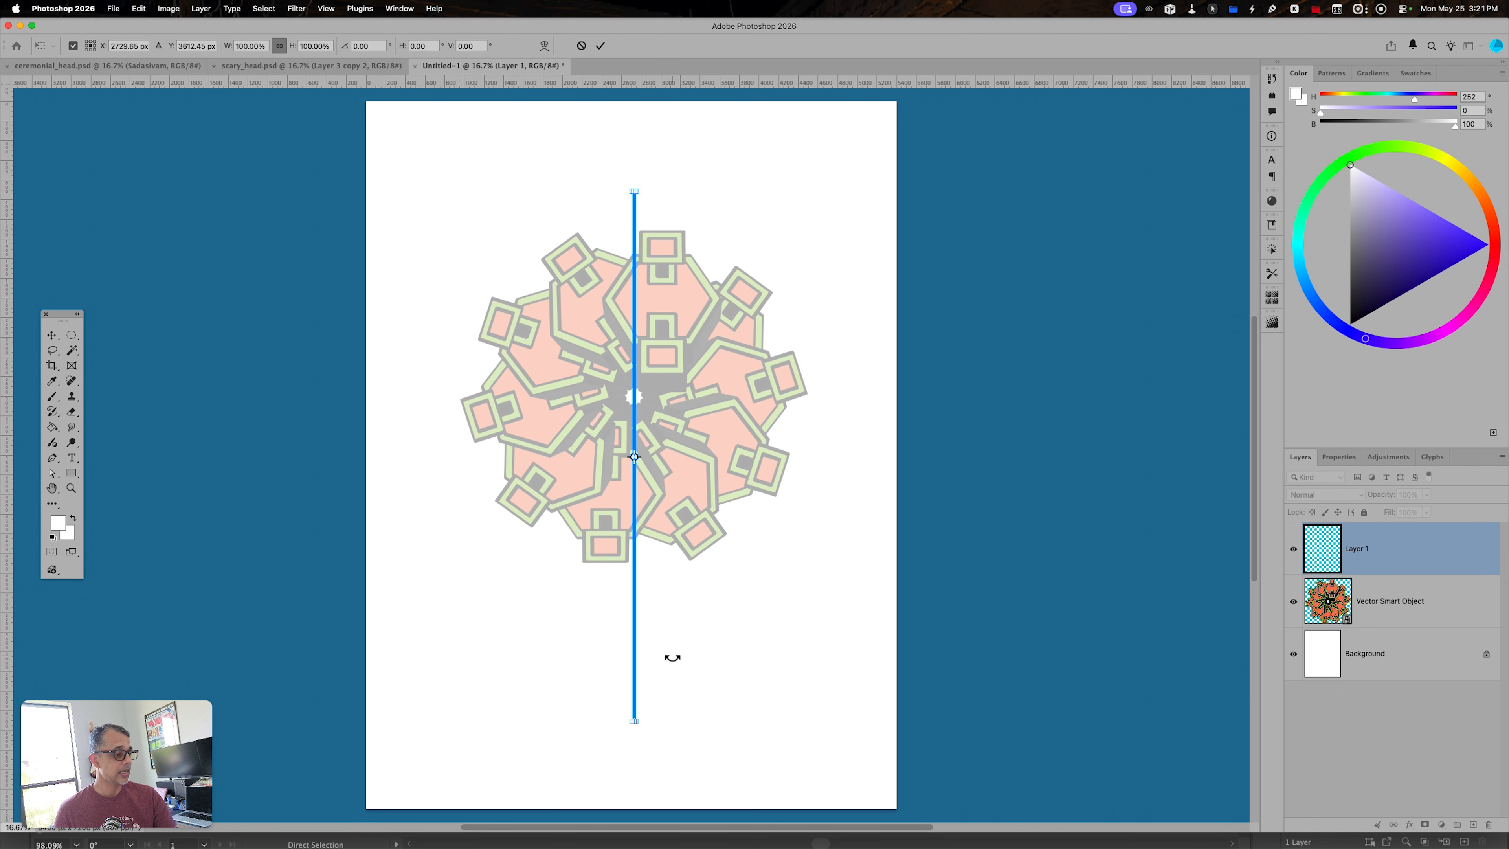
key(Return)
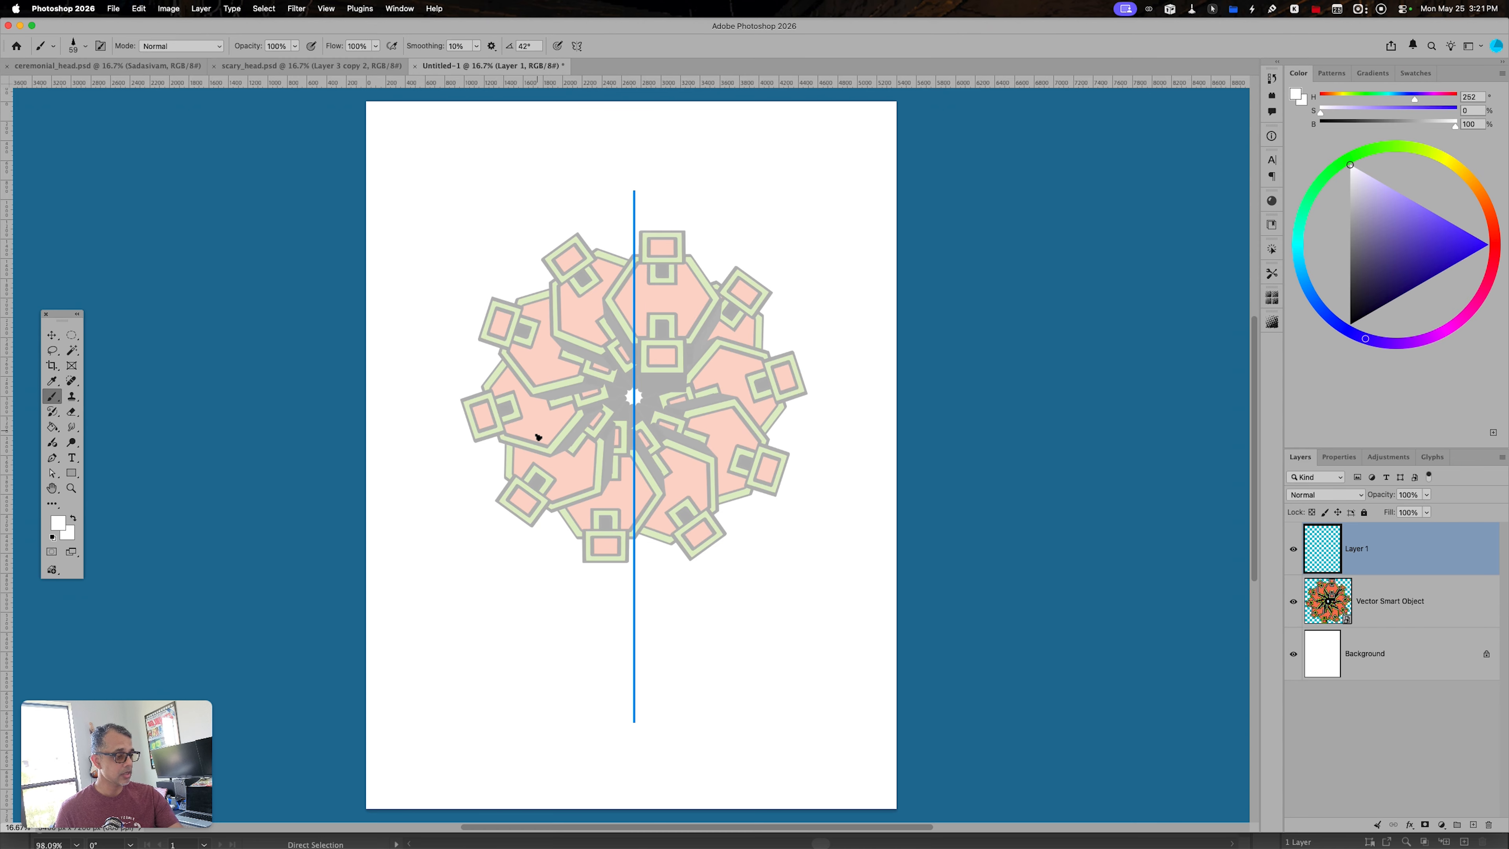
- Sketch a symmetrical blue head outline over the lower radial artwork, with a tapering jaw, rounded chin and stepped crown
drag(539, 424, 539, 509)
key(super+z)
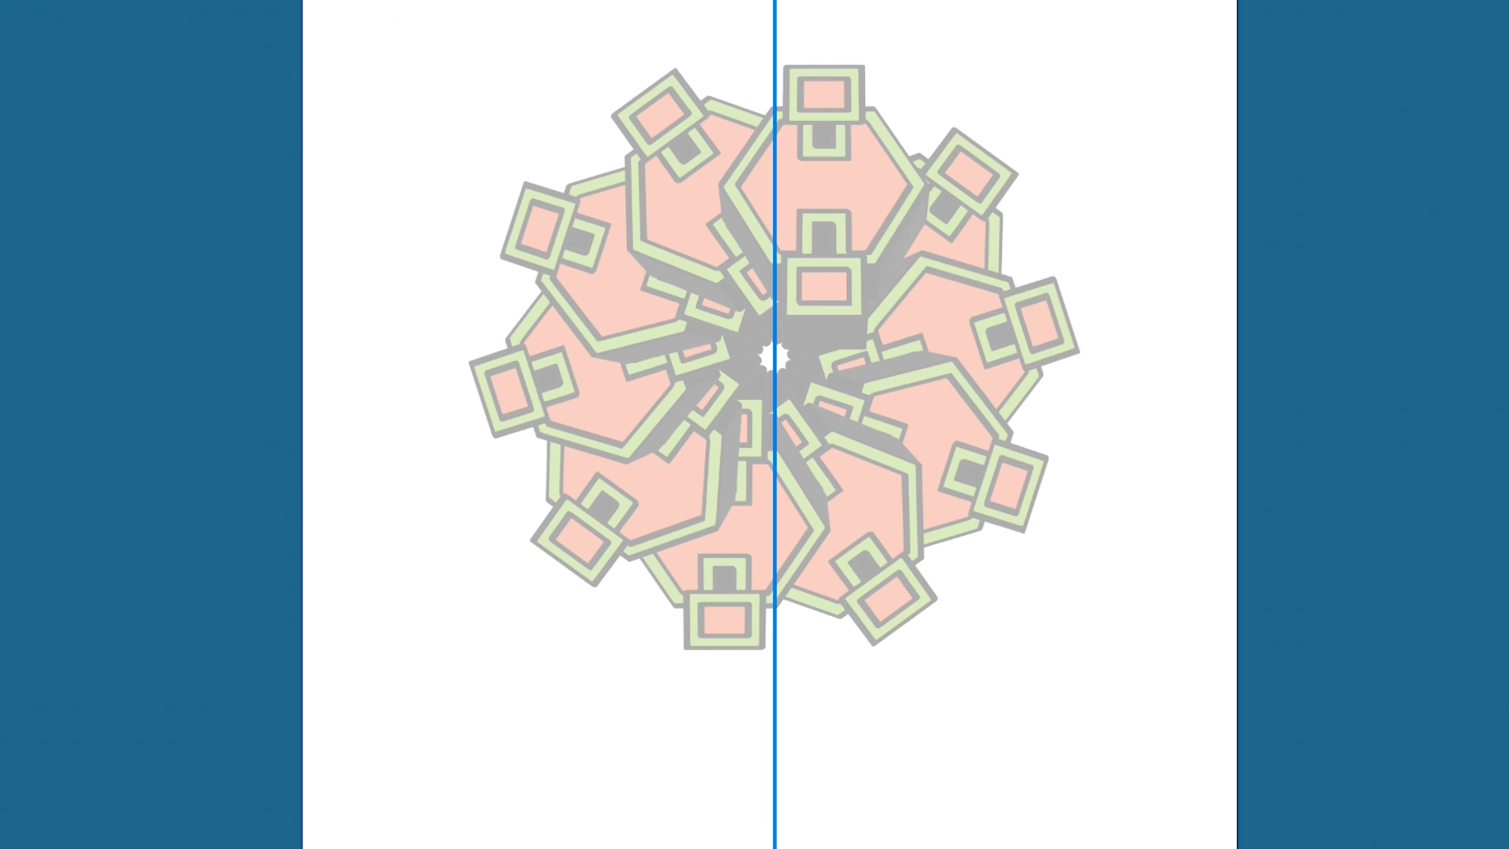
mouse_move(623, 402)
mouse_down()
mouse_move(623, 569)
mouse_move(703, 744)
mouse_move(765, 775)
mouse_move(802, 771)
mouse_up()
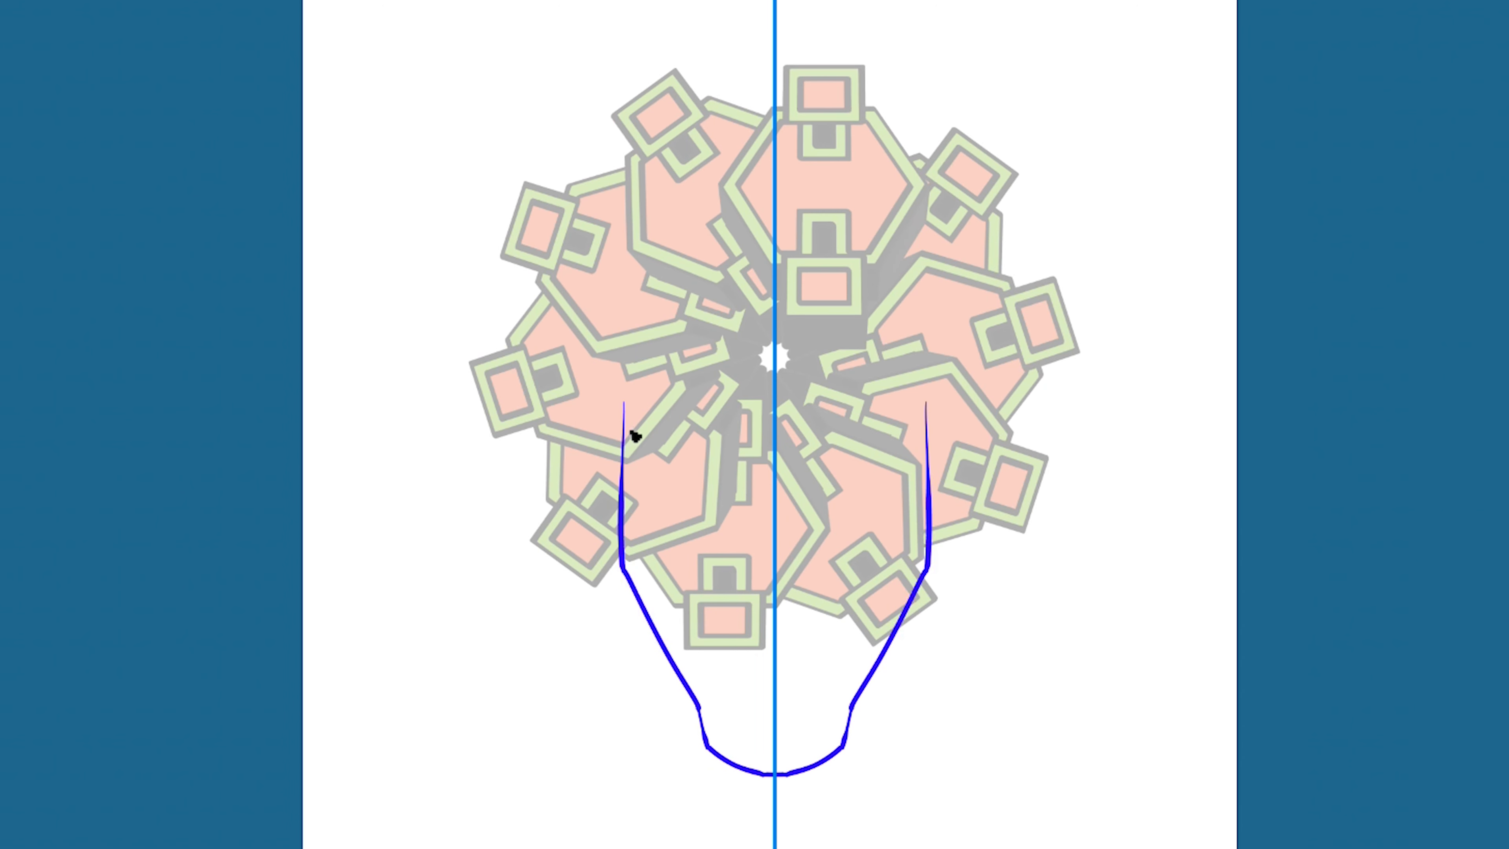
drag(679, 375, 627, 438)
mouse_move(679, 375)
mouse_down()
mouse_move(787, 362)
mouse_move(723, 350)
mouse_move(774, 351)
mouse_up()
key(ctrl+z)
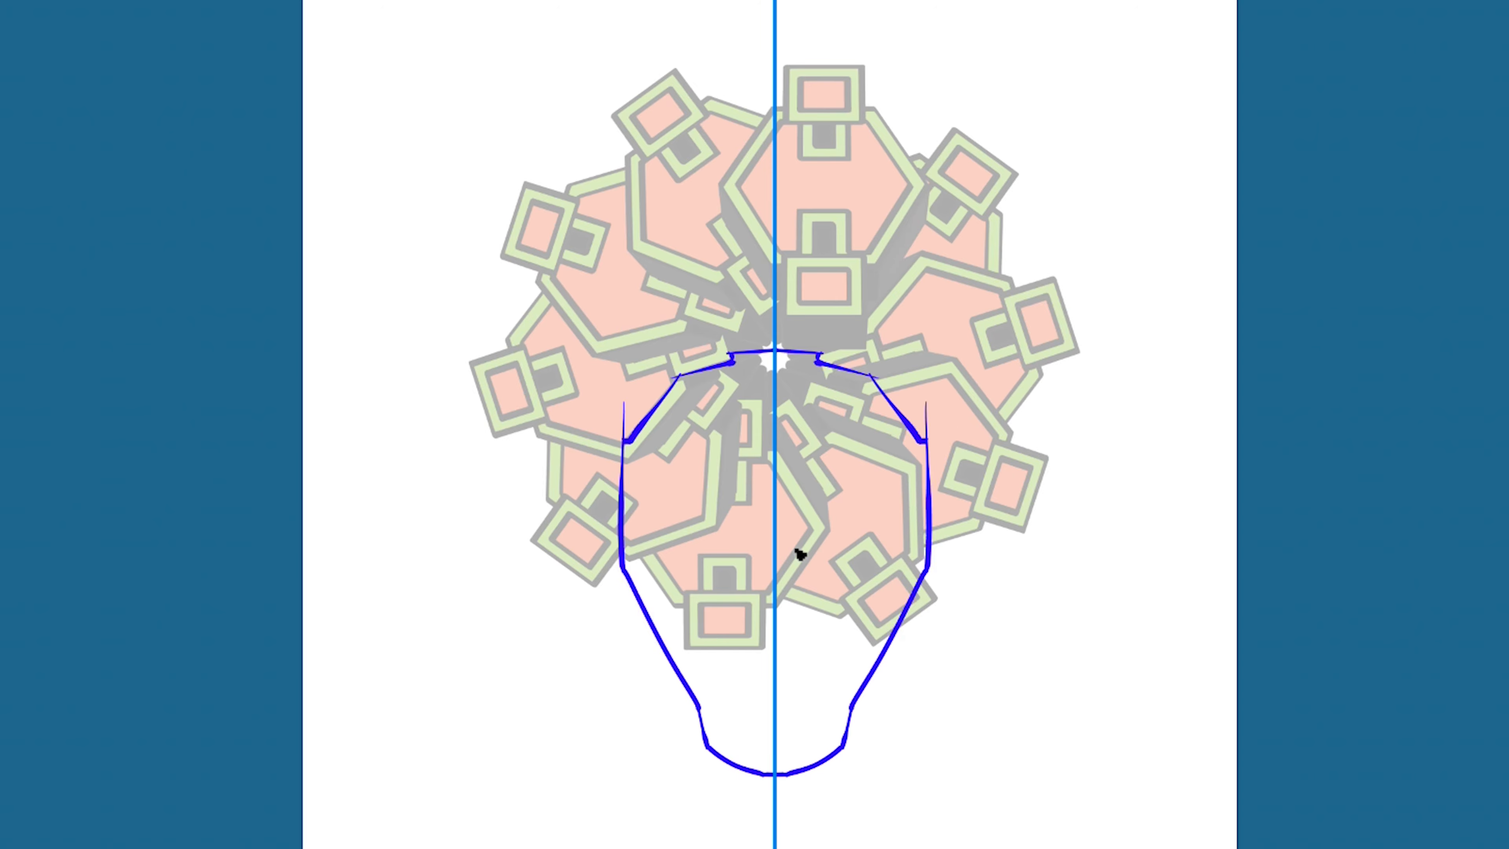
- Sketch narrow slanted eyes and a double-outlined mouth inside the head
mouse_move(813, 572)
mouse_down()
mouse_move(868, 548)
mouse_move(809, 573)
mouse_up()
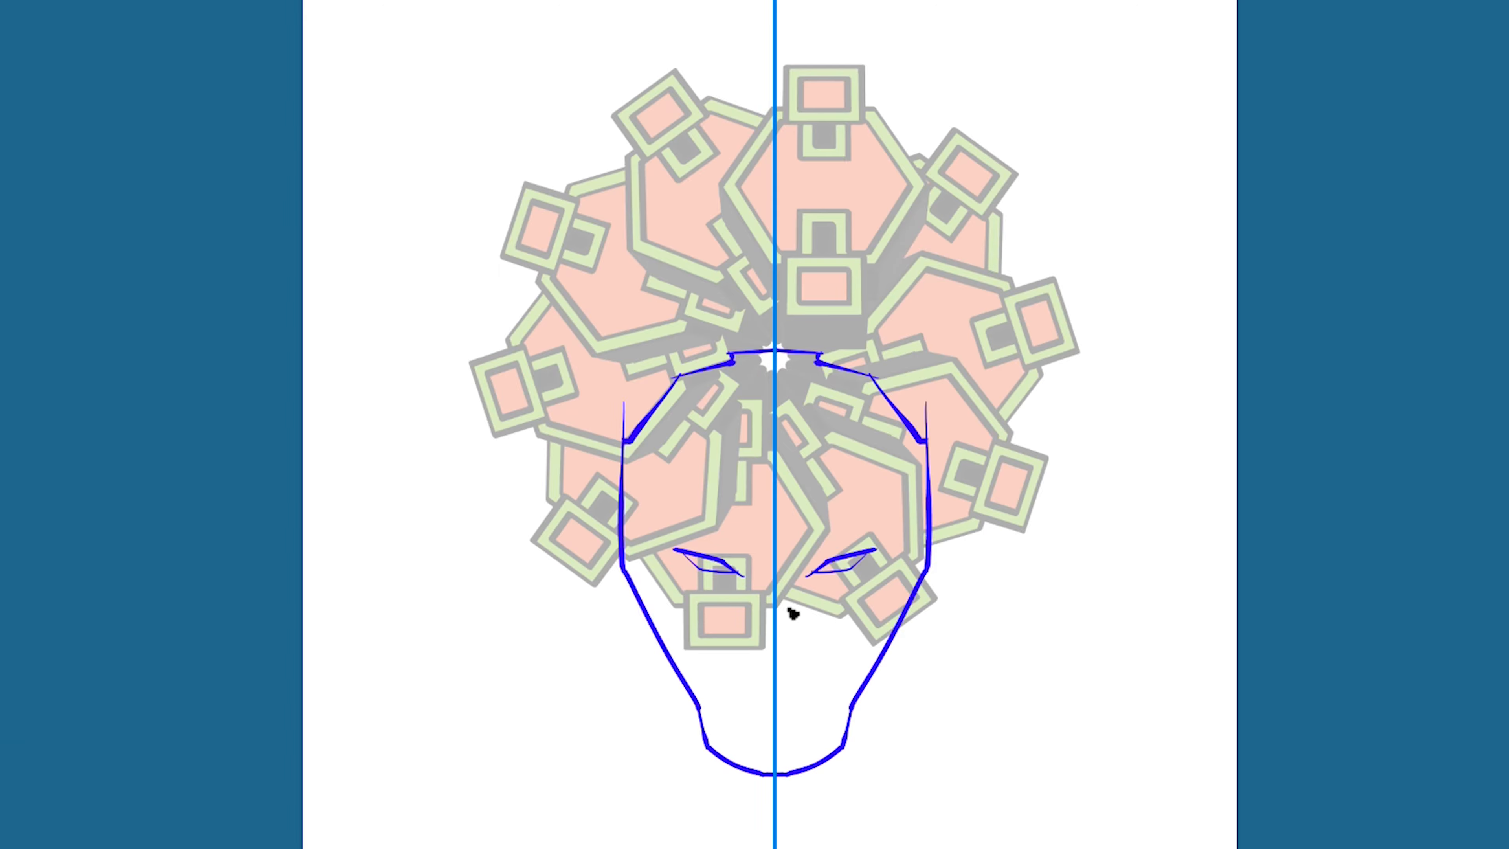
mouse_move(780, 659)
mouse_down()
mouse_move(825, 731)
mouse_move(781, 750)
mouse_up()
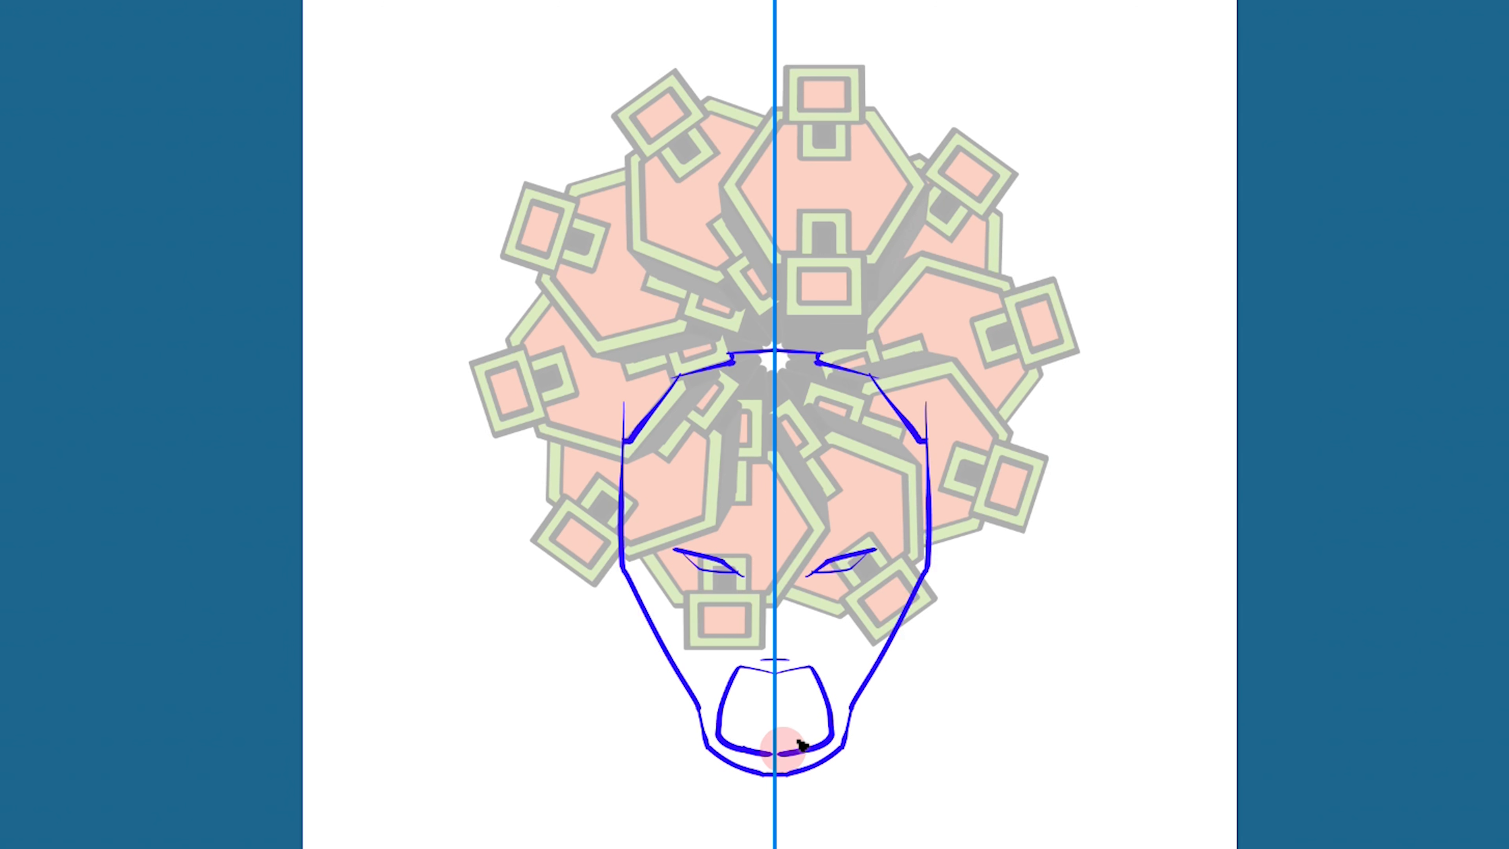
mouse_move(788, 677)
mouse_down()
mouse_move(803, 678)
mouse_move(815, 725)
mouse_move(772, 739)
mouse_up()
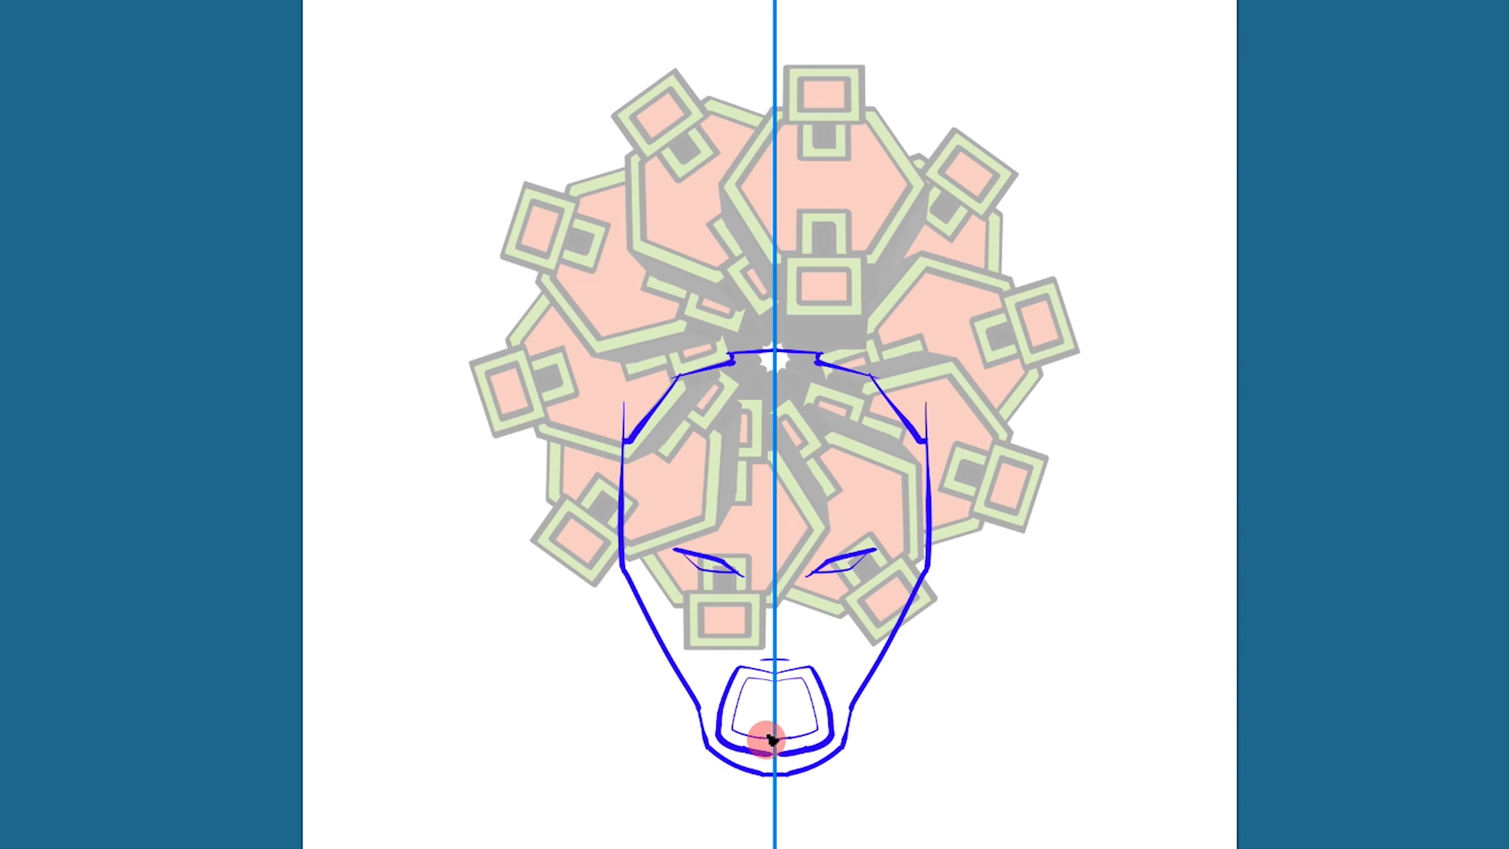
- Add mirrored angular cheek contours, inner eye lines, fangs and teeth in the mouth, and the nose bridge
mouse_move(894, 545)
mouse_down()
mouse_move(825, 605)
mouse_move(819, 657)
mouse_up()
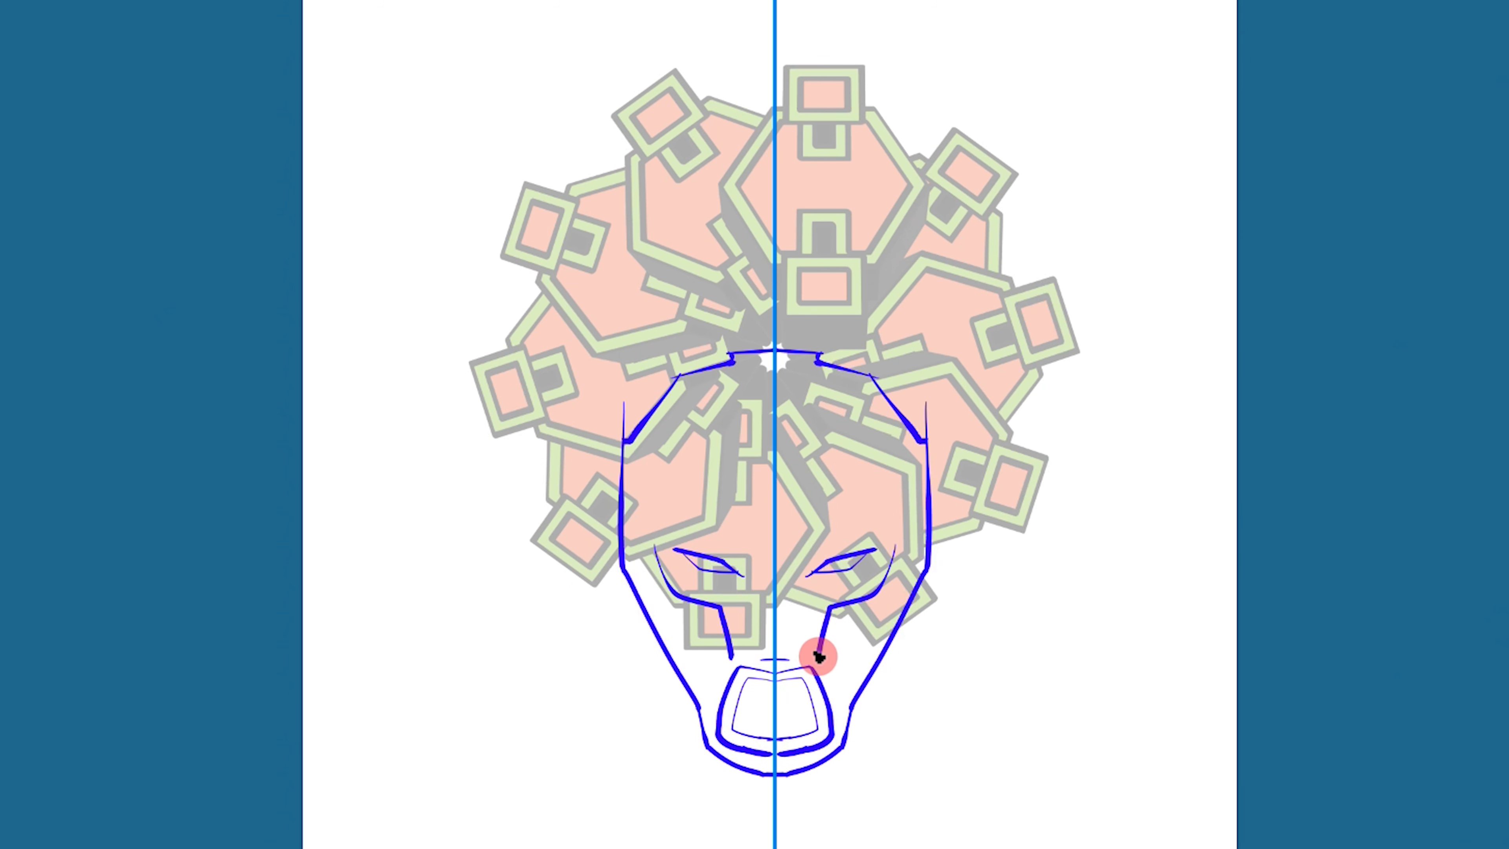
drag(816, 577, 872, 554)
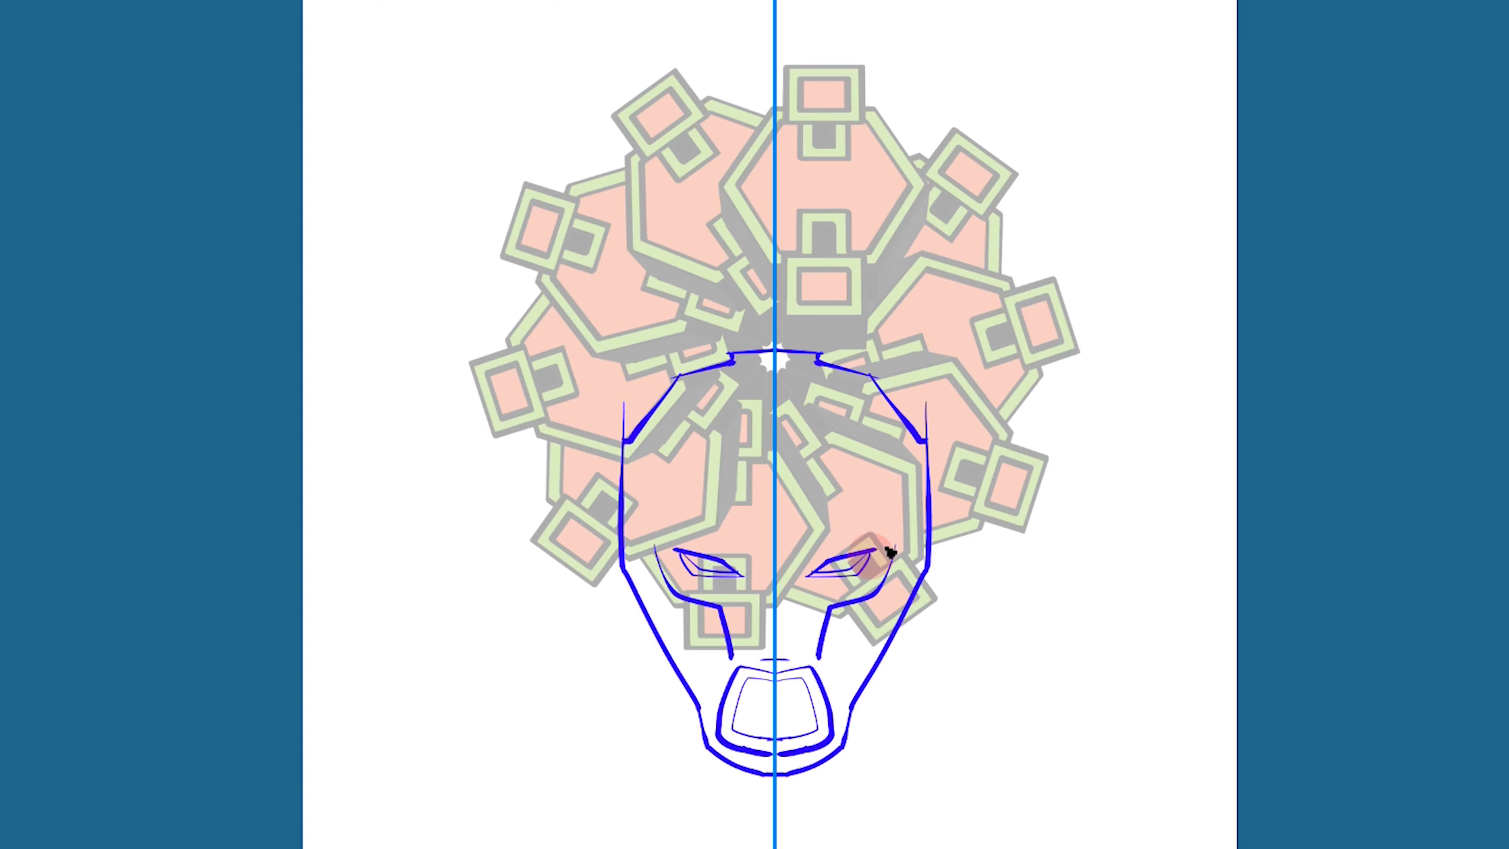
mouse_move(799, 683)
mouse_down()
mouse_move(793, 708)
mouse_move(786, 687)
mouse_move(809, 715)
mouse_move(795, 721)
mouse_up()
mouse_move(901, 539)
mouse_down()
mouse_move(904, 597)
mouse_move(855, 611)
mouse_move(819, 654)
mouse_up()
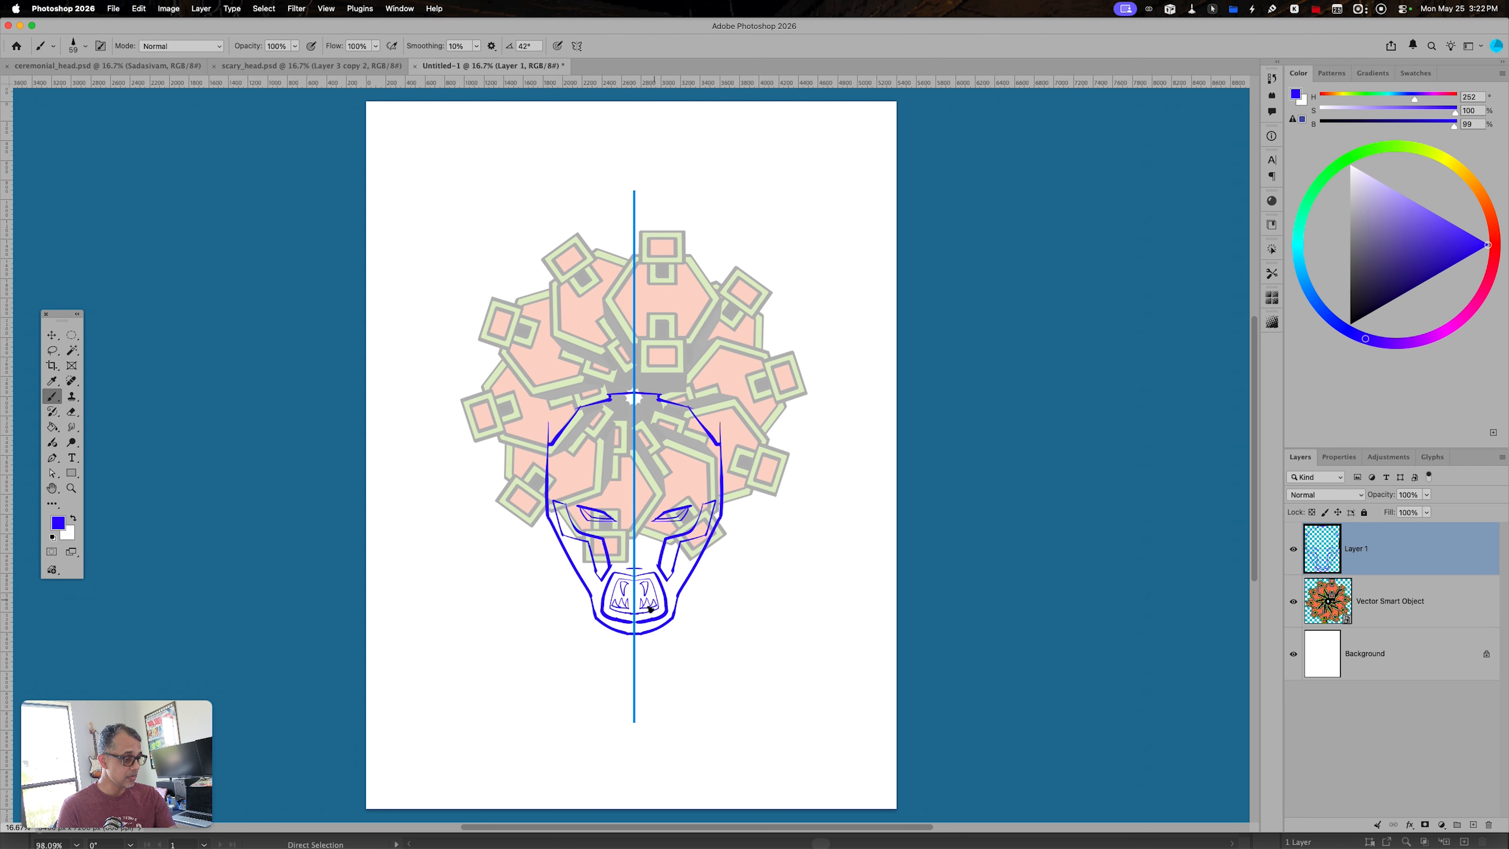
drag(616, 509, 631, 568)
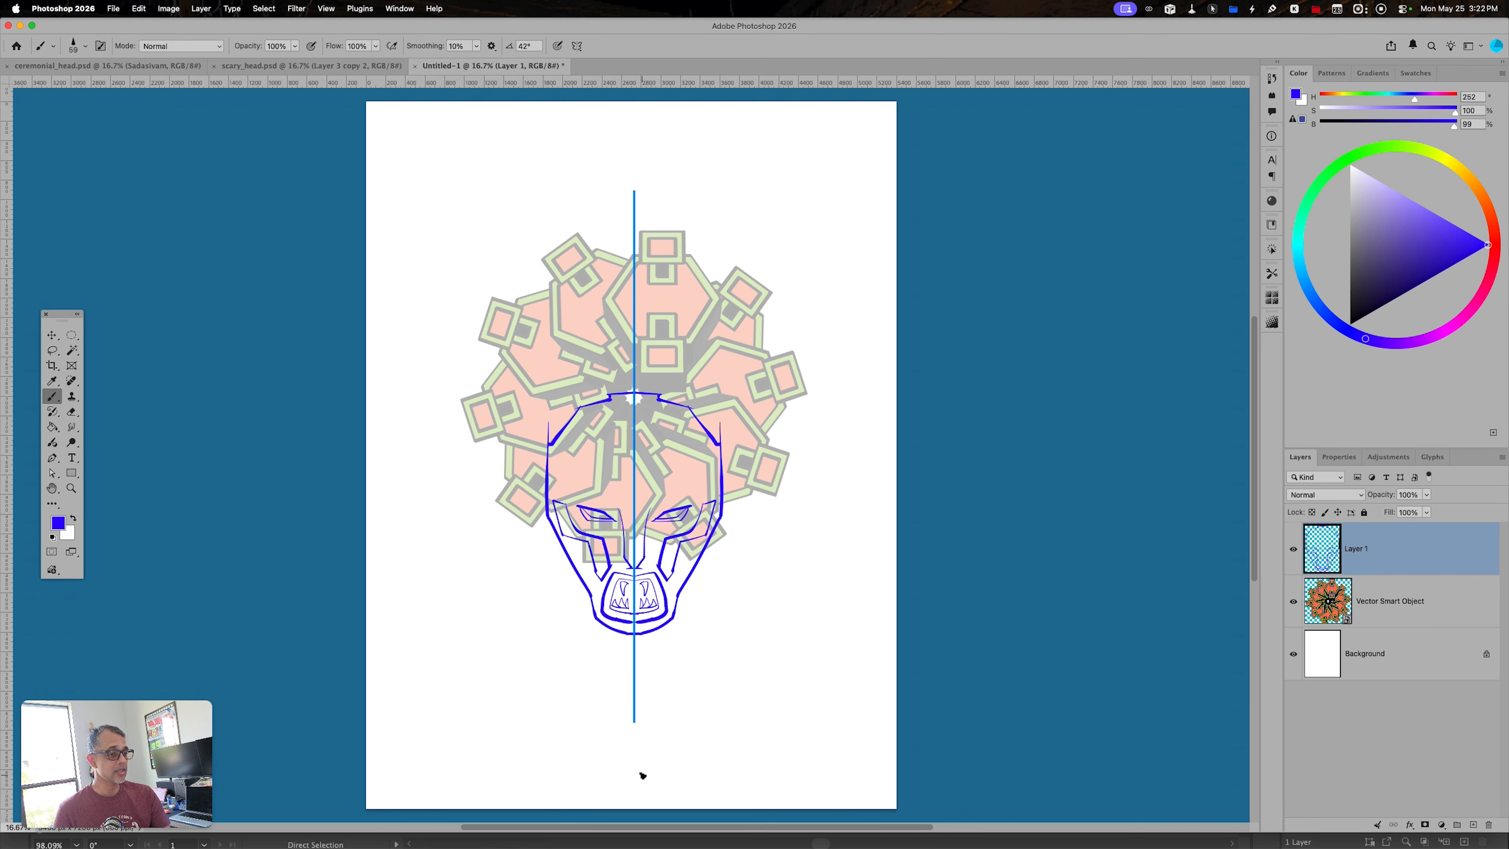
- Turn brush symmetry off, lasso and remove the eye on the right side of the face, and redraw it larger
click(576, 45)
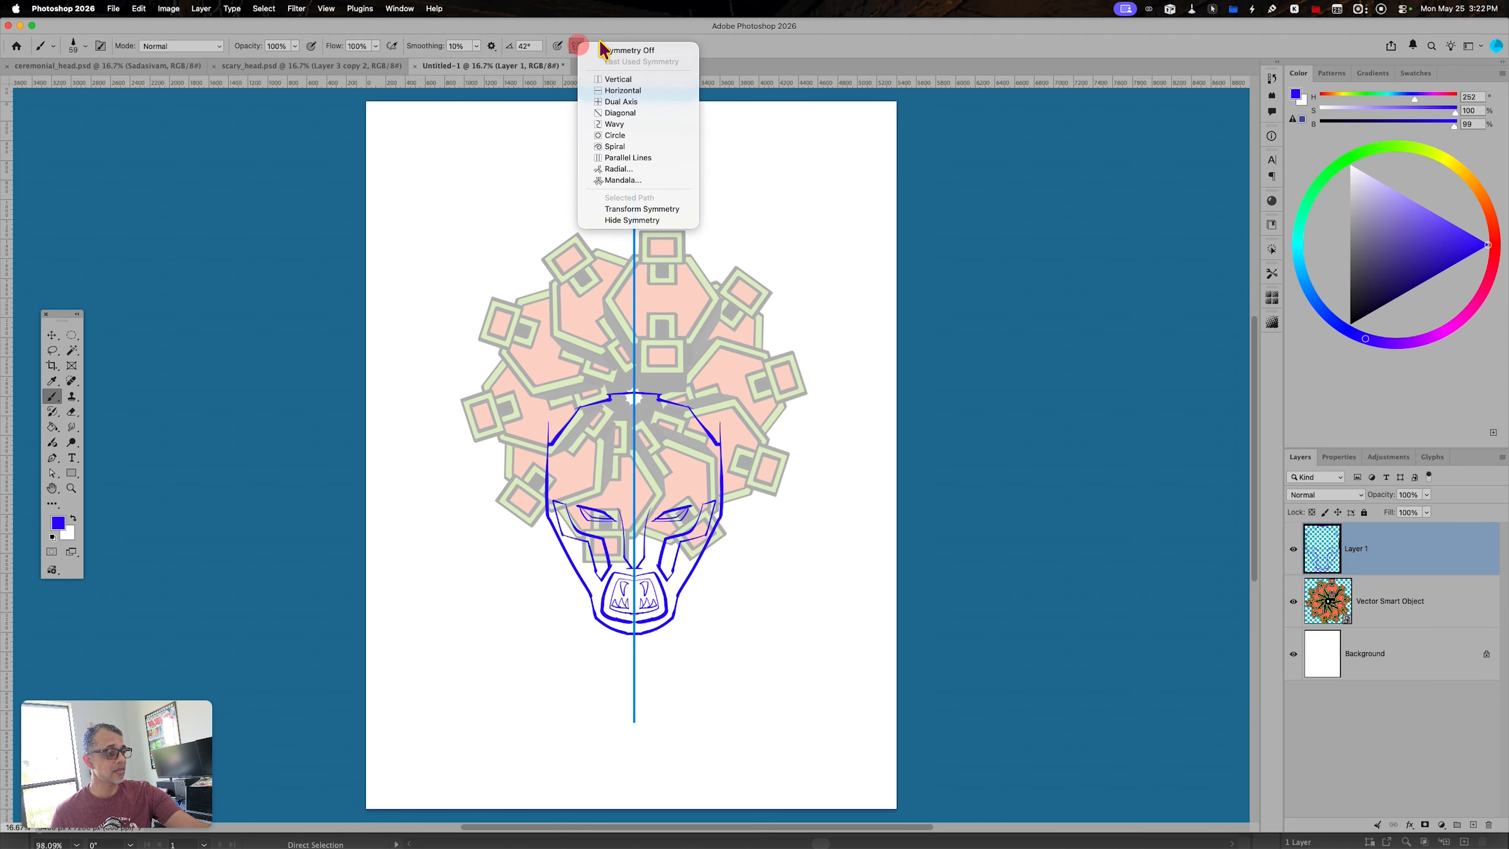
click(639, 52)
key(l)
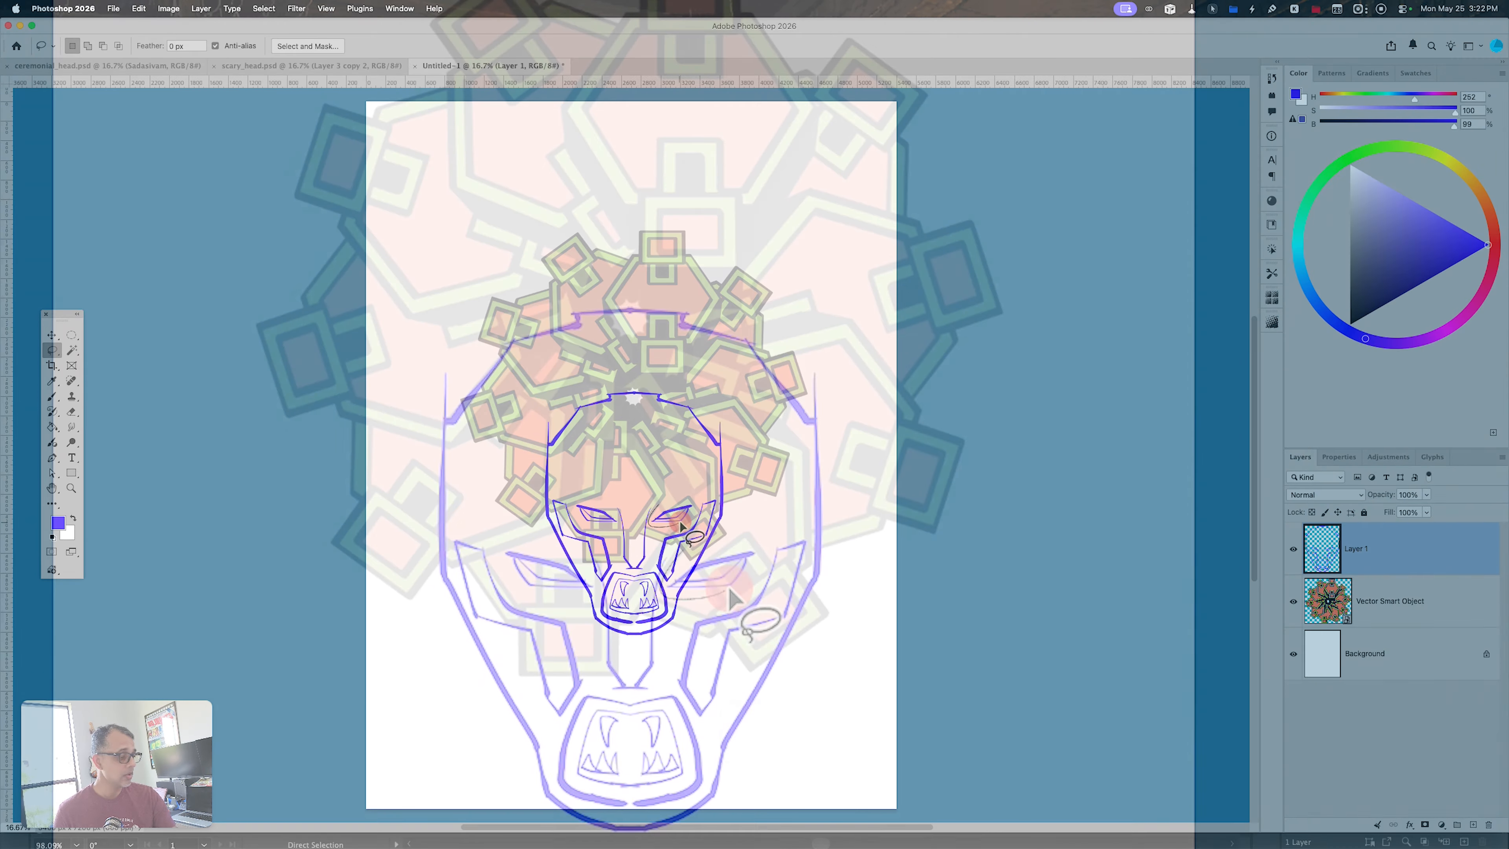
mouse_move(681, 526)
mouse_down()
mouse_move(696, 504)
mouse_move(671, 502)
mouse_move(679, 517)
mouse_up()
key(super+x)
key(b)
mouse_move(725, 579)
mouse_down()
mouse_move(677, 585)
mouse_move(722, 577)
mouse_up()
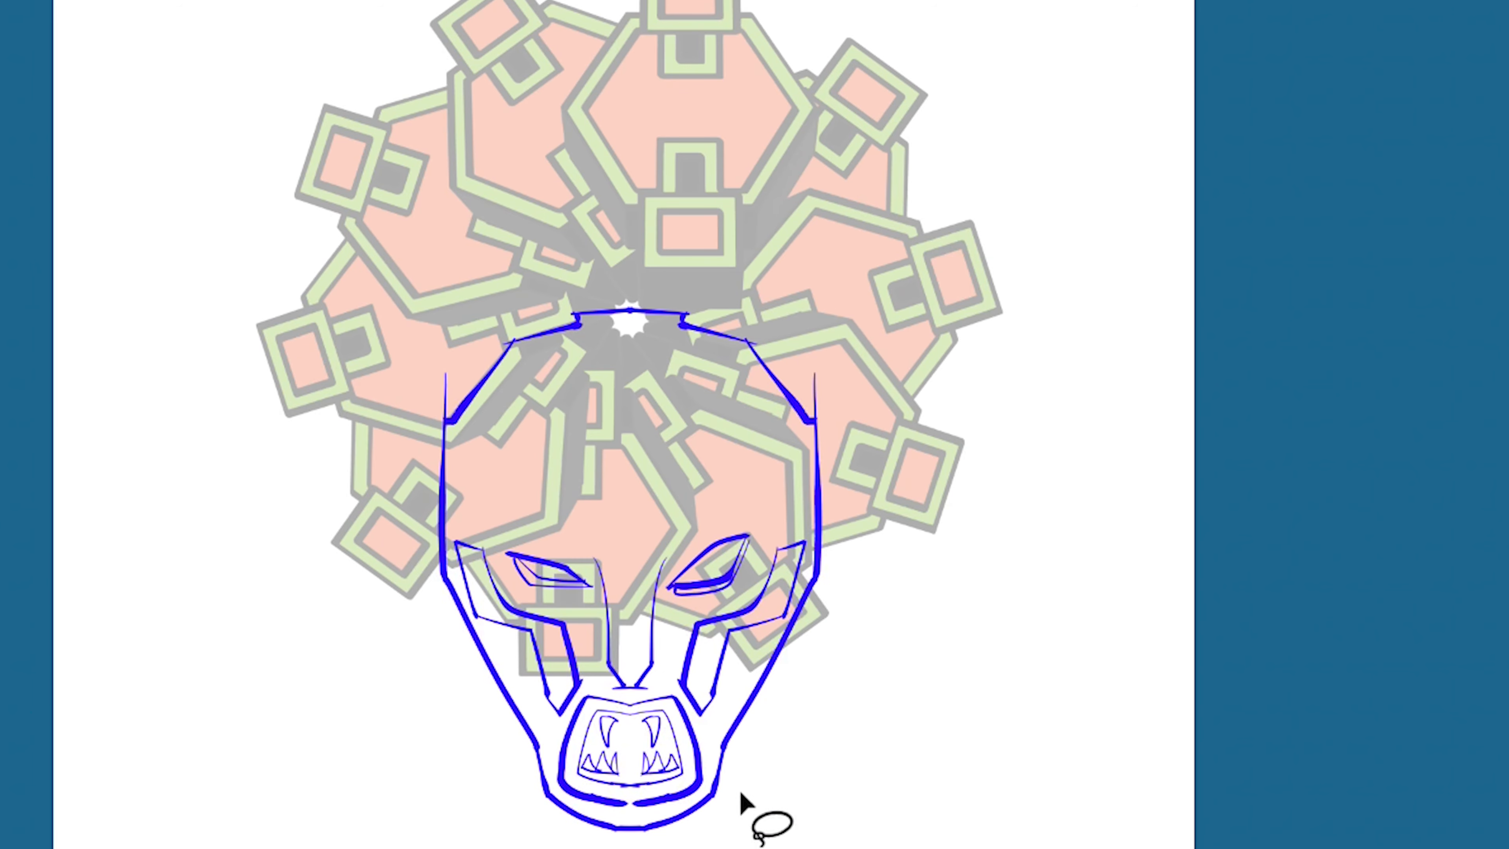
- Lasso and erase the right half of the mouth, and redraw it as an asymmetrical shape with a fang and teeth
mouse_move(630, 691)
mouse_down()
mouse_move(632, 817)
mouse_move(703, 792)
mouse_move(705, 758)
mouse_move(685, 695)
mouse_move(625, 706)
mouse_move(686, 702)
mouse_move(691, 783)
mouse_up()
key(Delete)
key(b)
key(super+z)
mouse_move(625, 707)
mouse_down()
mouse_move(675, 699)
mouse_move(674, 784)
mouse_move(644, 705)
mouse_move(661, 706)
mouse_move(664, 767)
mouse_move(625, 710)
mouse_move(665, 708)
mouse_move(667, 769)
mouse_move(641, 780)
mouse_move(623, 744)
mouse_move(631, 769)
mouse_move(654, 751)
mouse_move(661, 764)
mouse_move(628, 771)
mouse_move(671, 768)
mouse_up()
key(super+z)
drag(637, 724, 656, 721)
- Draw short vertical lines at the lower lip and small nostril strokes beside the nose
mouse_move(624, 782)
mouse_down()
mouse_move(666, 769)
mouse_move(687, 790)
mouse_move(620, 812)
mouse_move(607, 803)
mouse_move(681, 774)
mouse_move(625, 803)
mouse_up()
drag(627, 786, 628, 802)
mouse_move(631, 786)
mouse_down()
mouse_move(600, 797)
mouse_move(657, 797)
mouse_up()
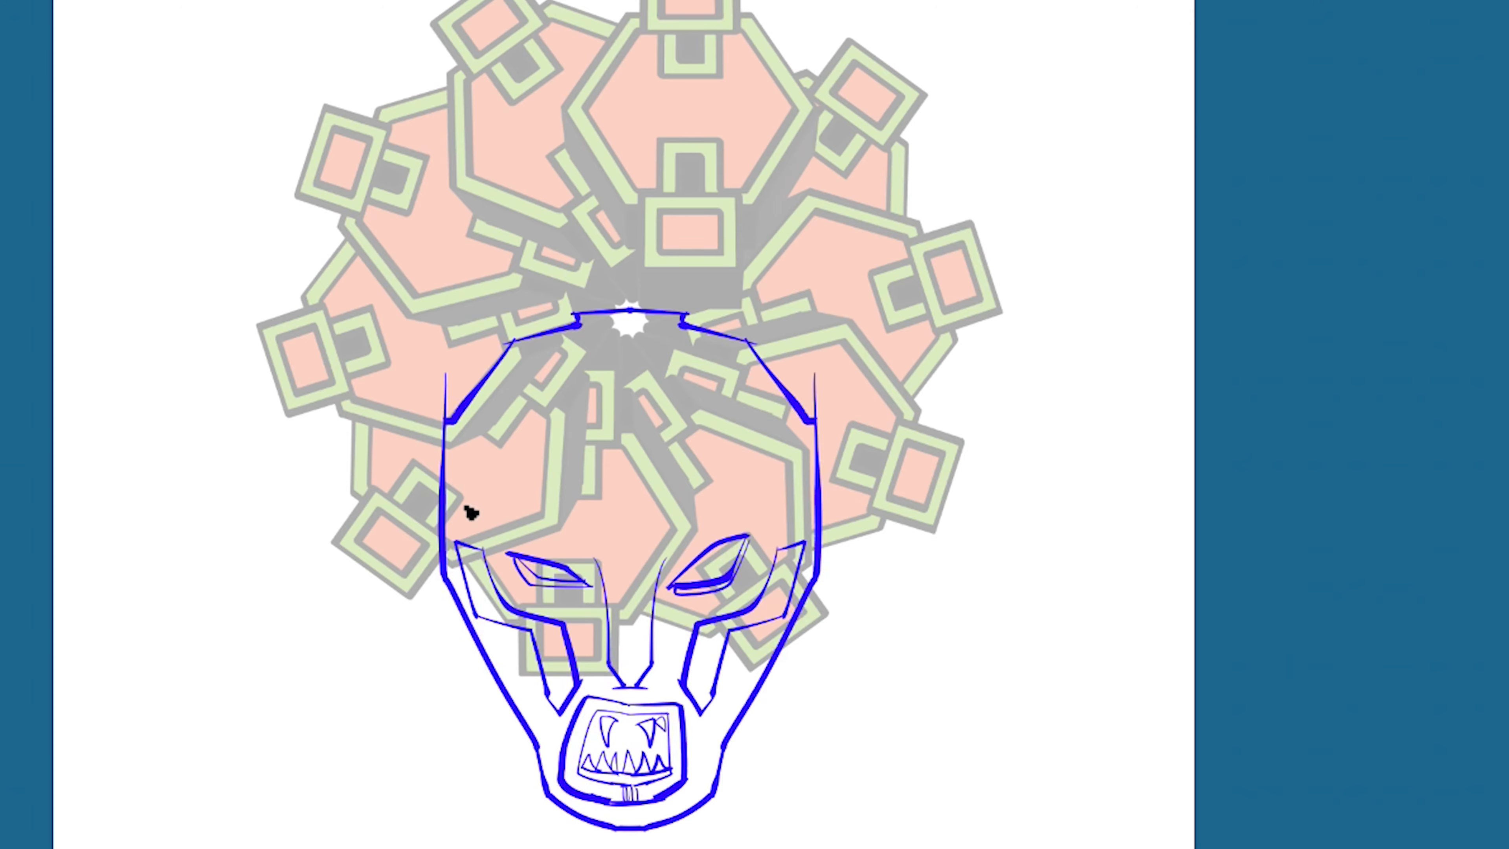
drag(653, 667, 656, 689)
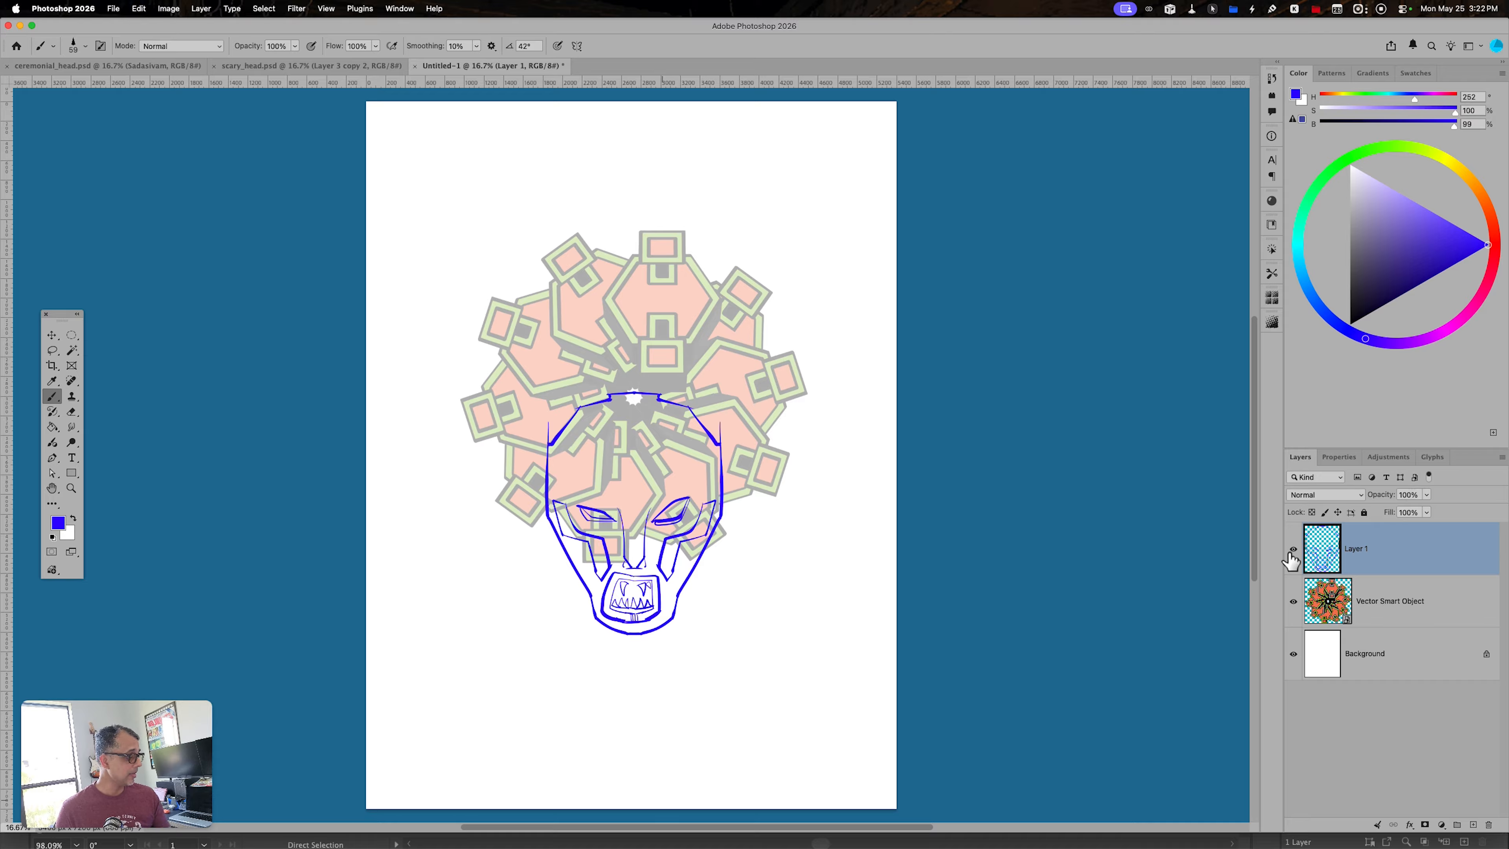
- Hide the radial Smart Object and select the area outside the head with the Magic Wand
click(1292, 600)
key(w)
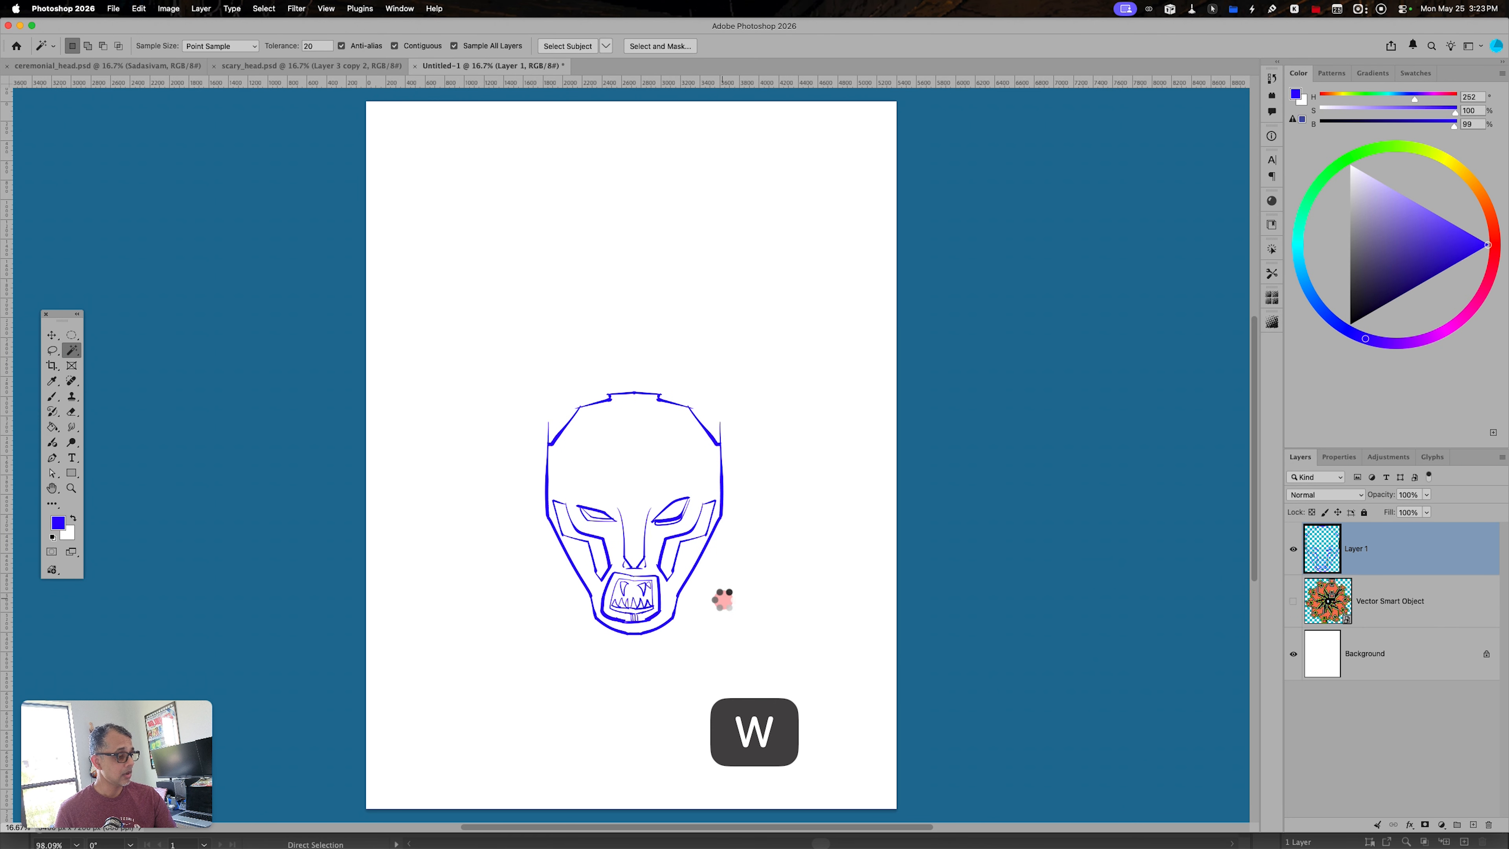
click(718, 632)
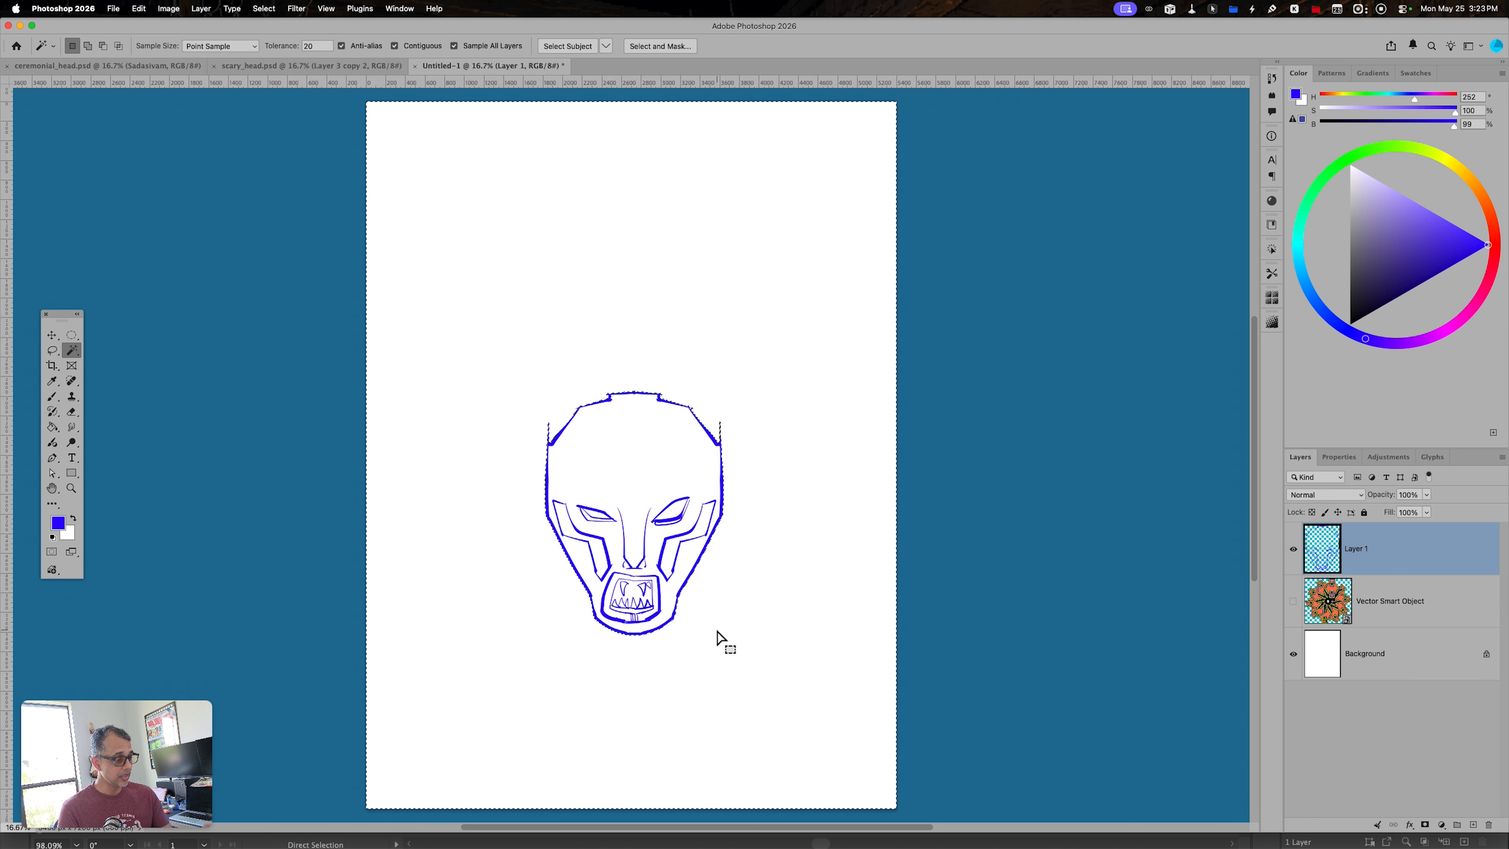
- Make white the foreground colour and add a new layer directly beneath the head sketch layer
key(x)
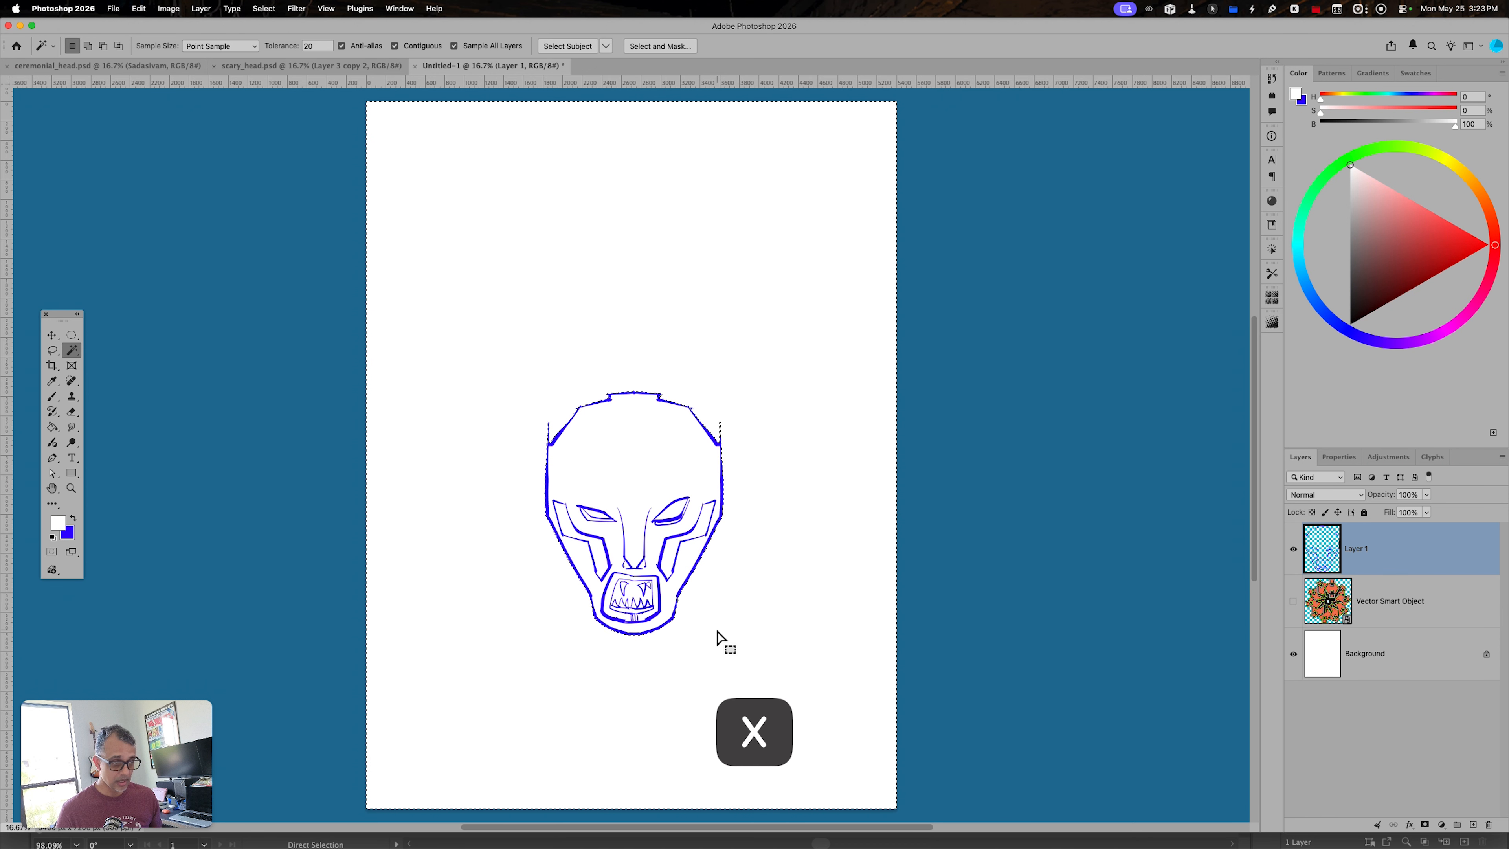
key(shift+super)
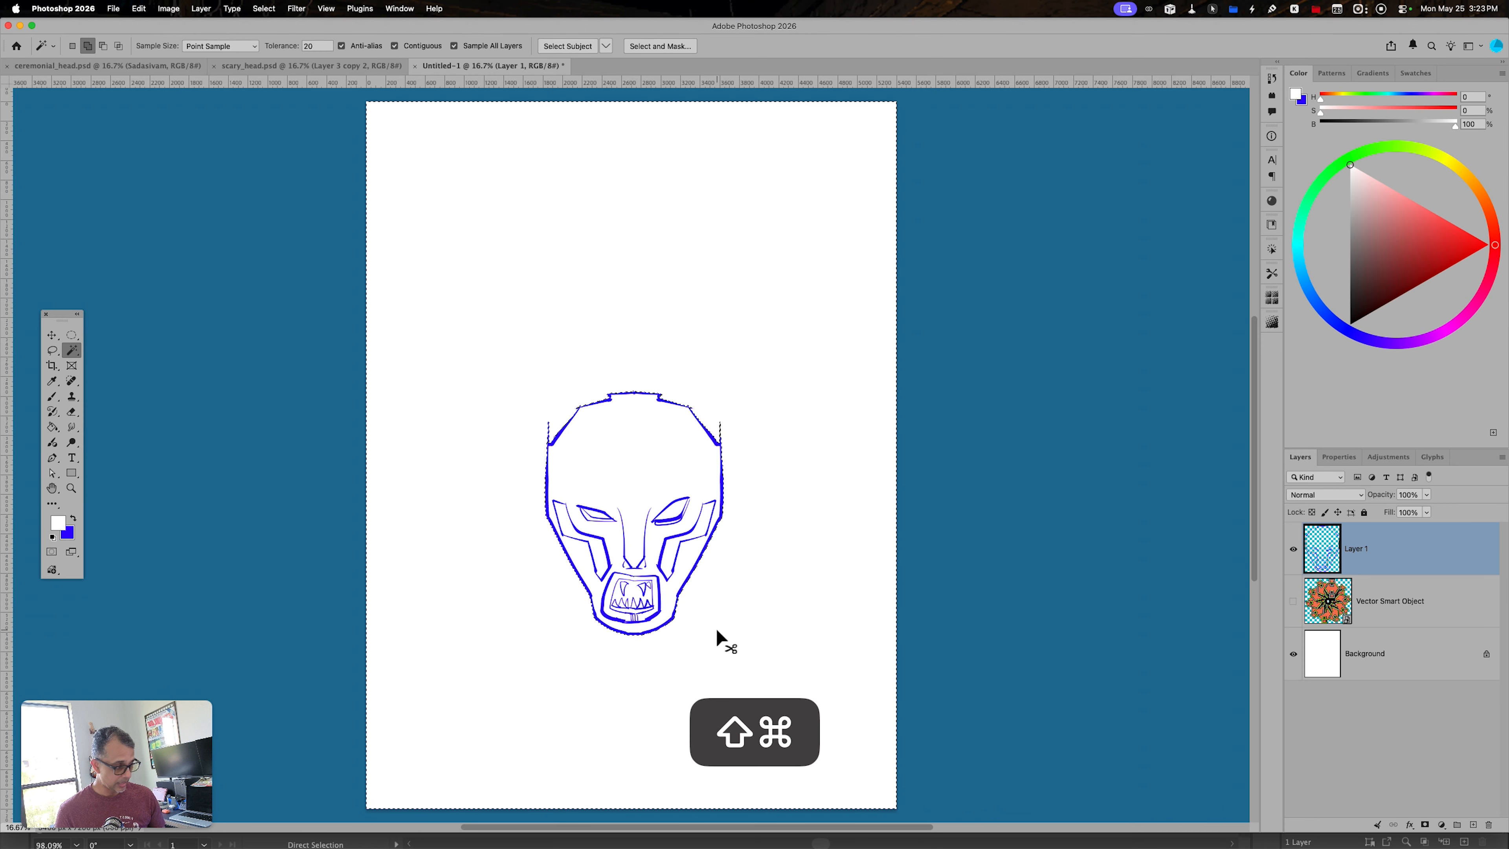
key(shift+super+n)
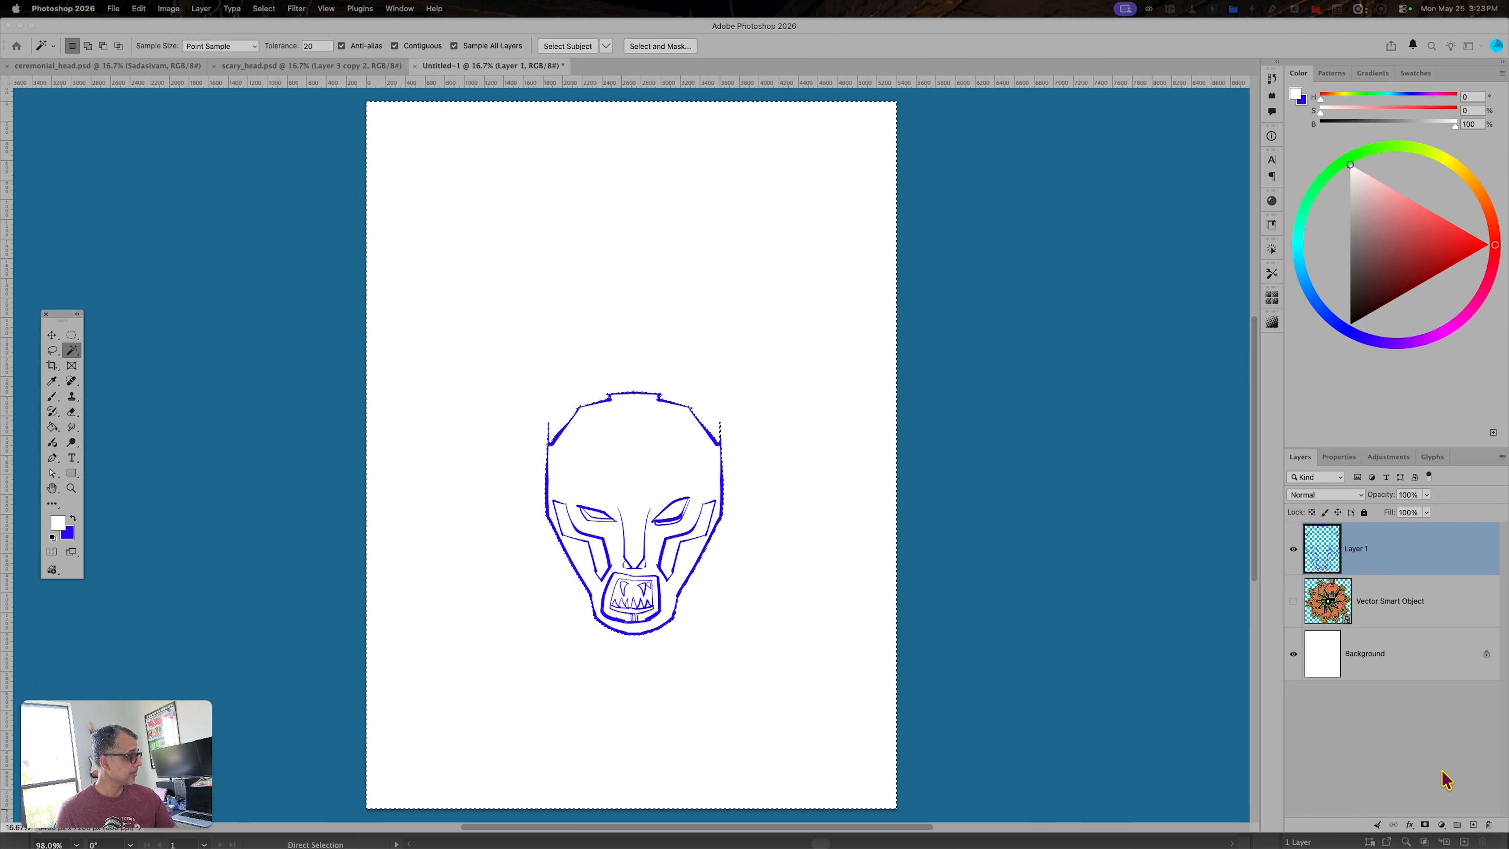
key(Return)
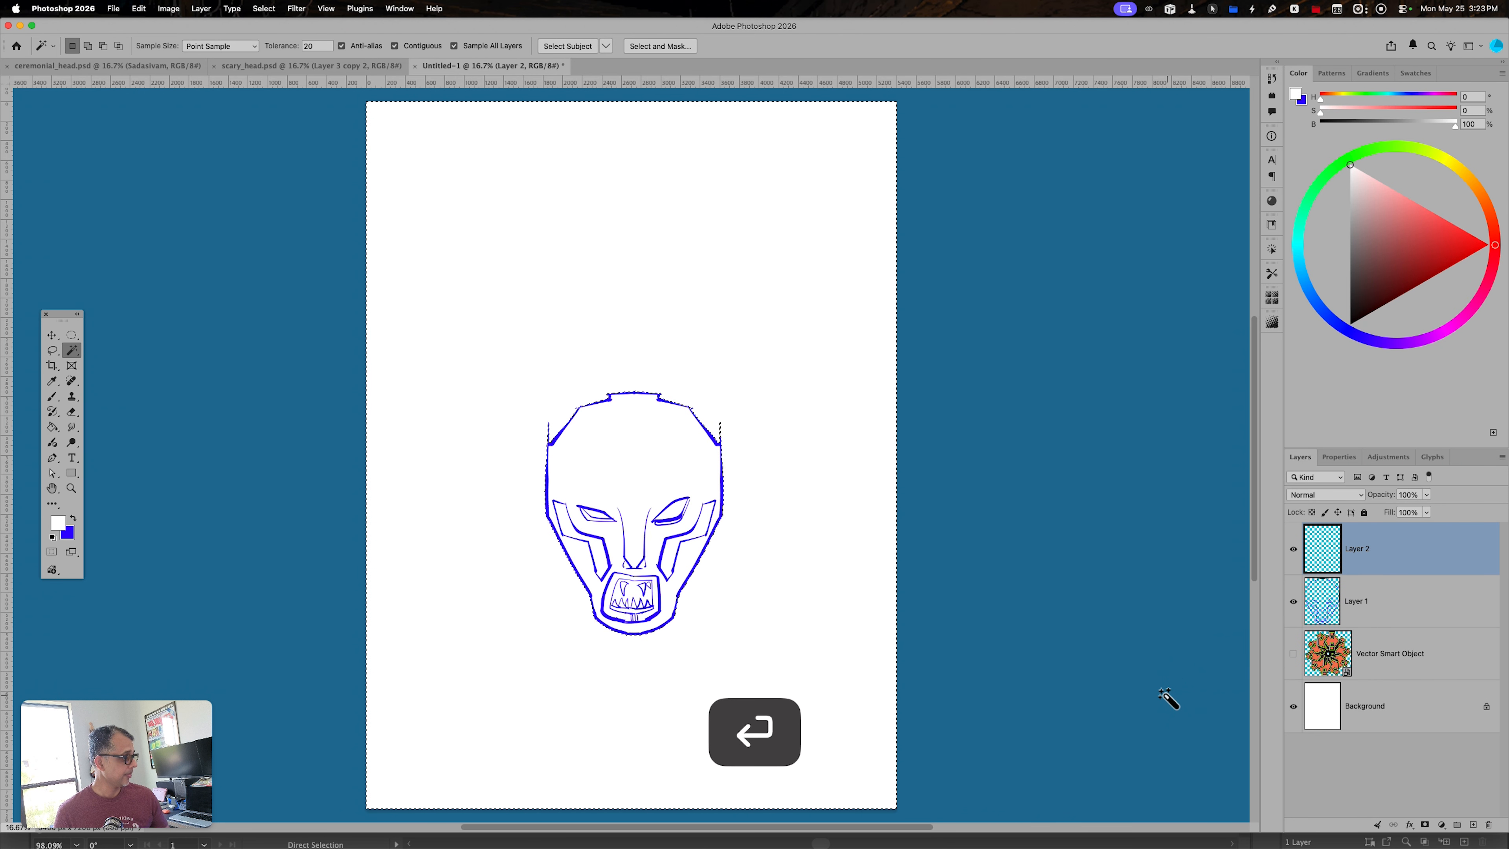
drag(1372, 550, 1373, 625)
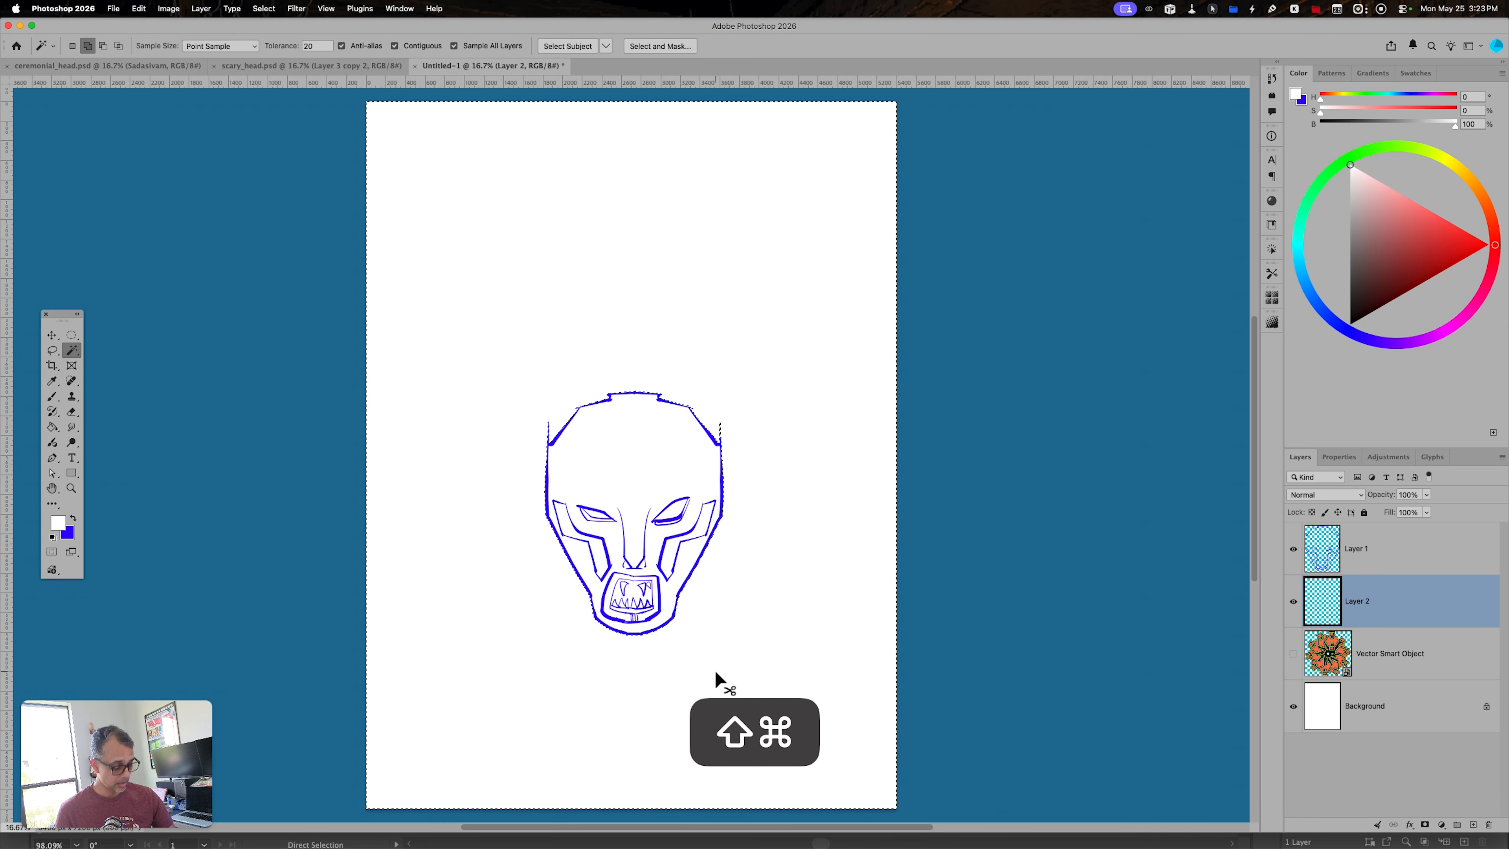
- Invert the selection to the head shape, fill it with white on the new layer and deselect
key(shift+super+i)
key(alt+BackSpace)
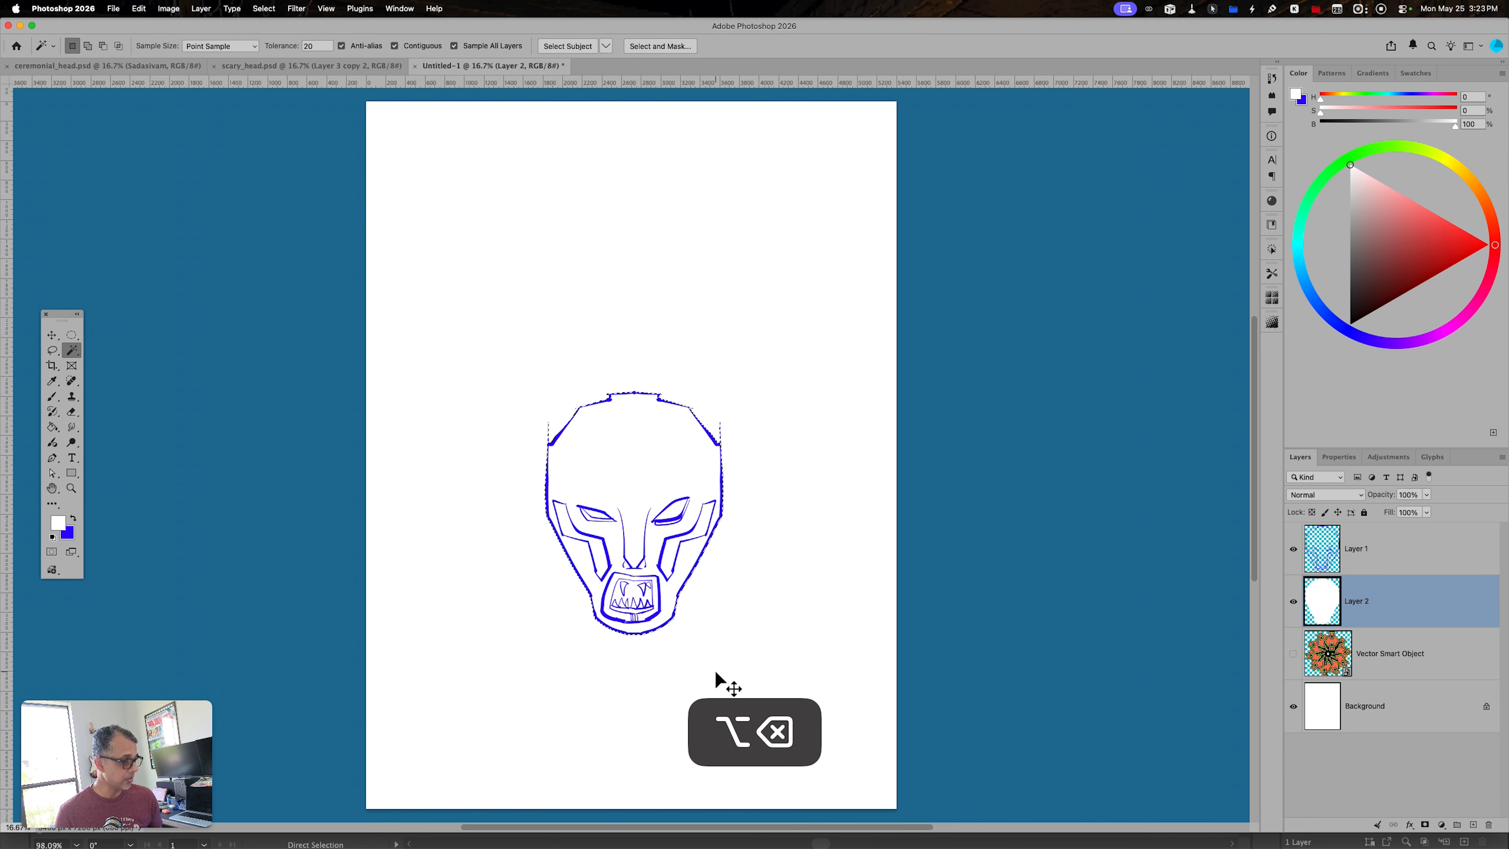
key(super+d)
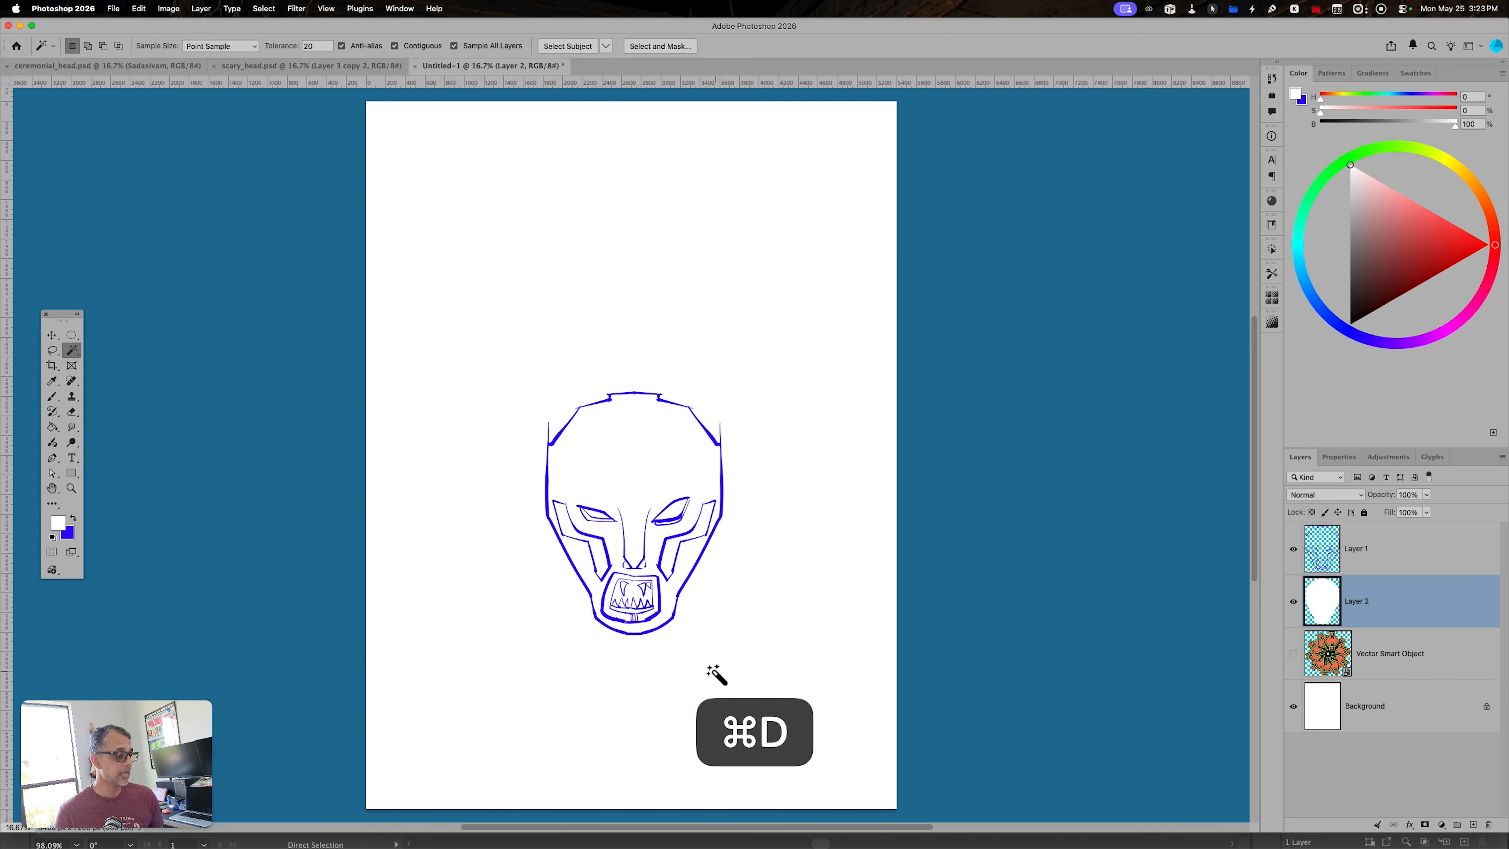
- Show the radial Smart Object again, raise its opacity to 100% and move it lower behind the head
click(1293, 654)
click(1377, 660)
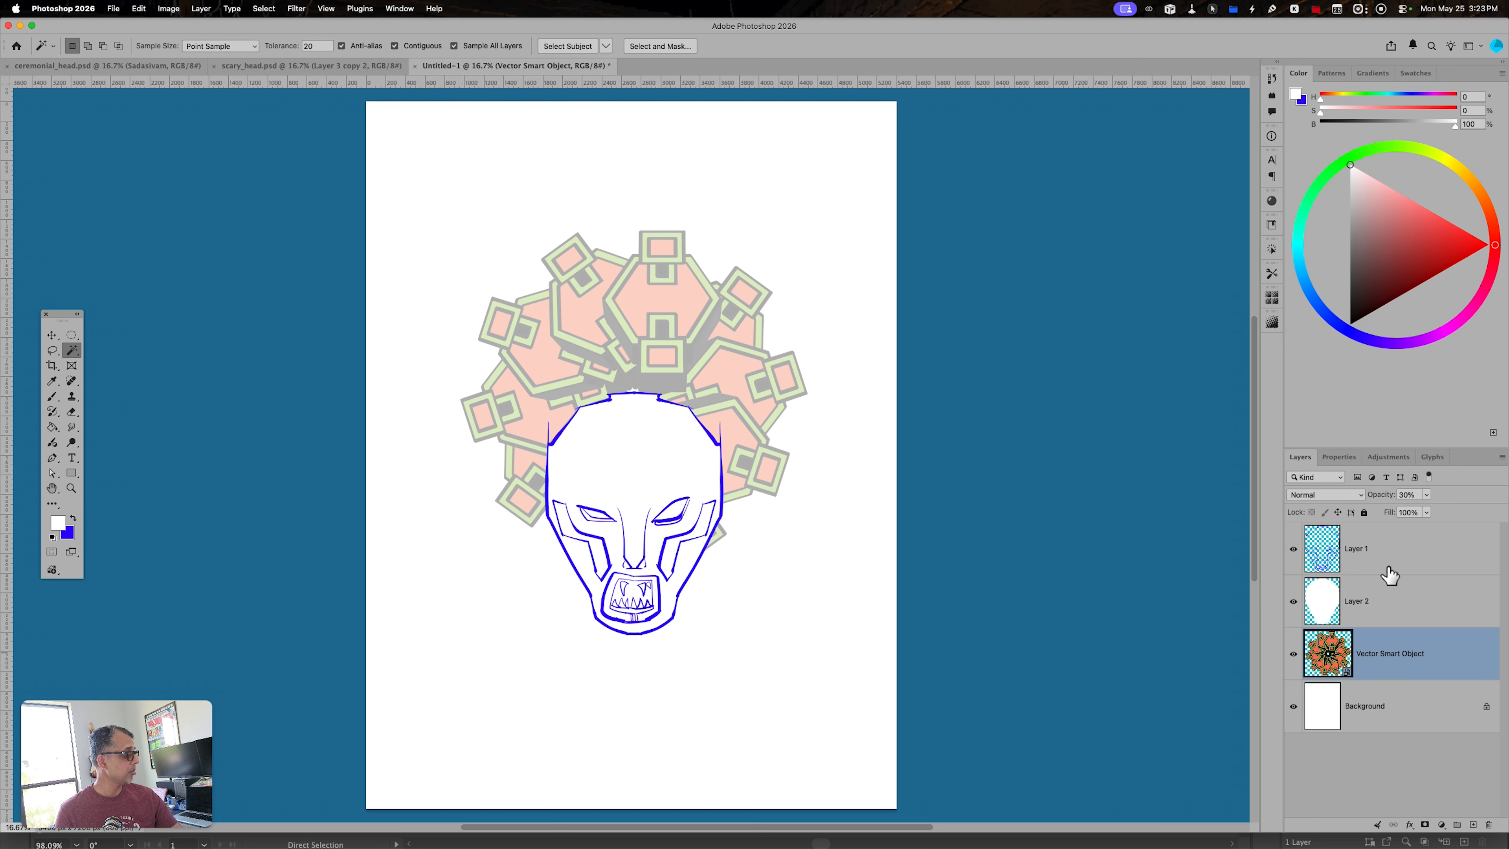
drag(1426, 512, 1498, 521)
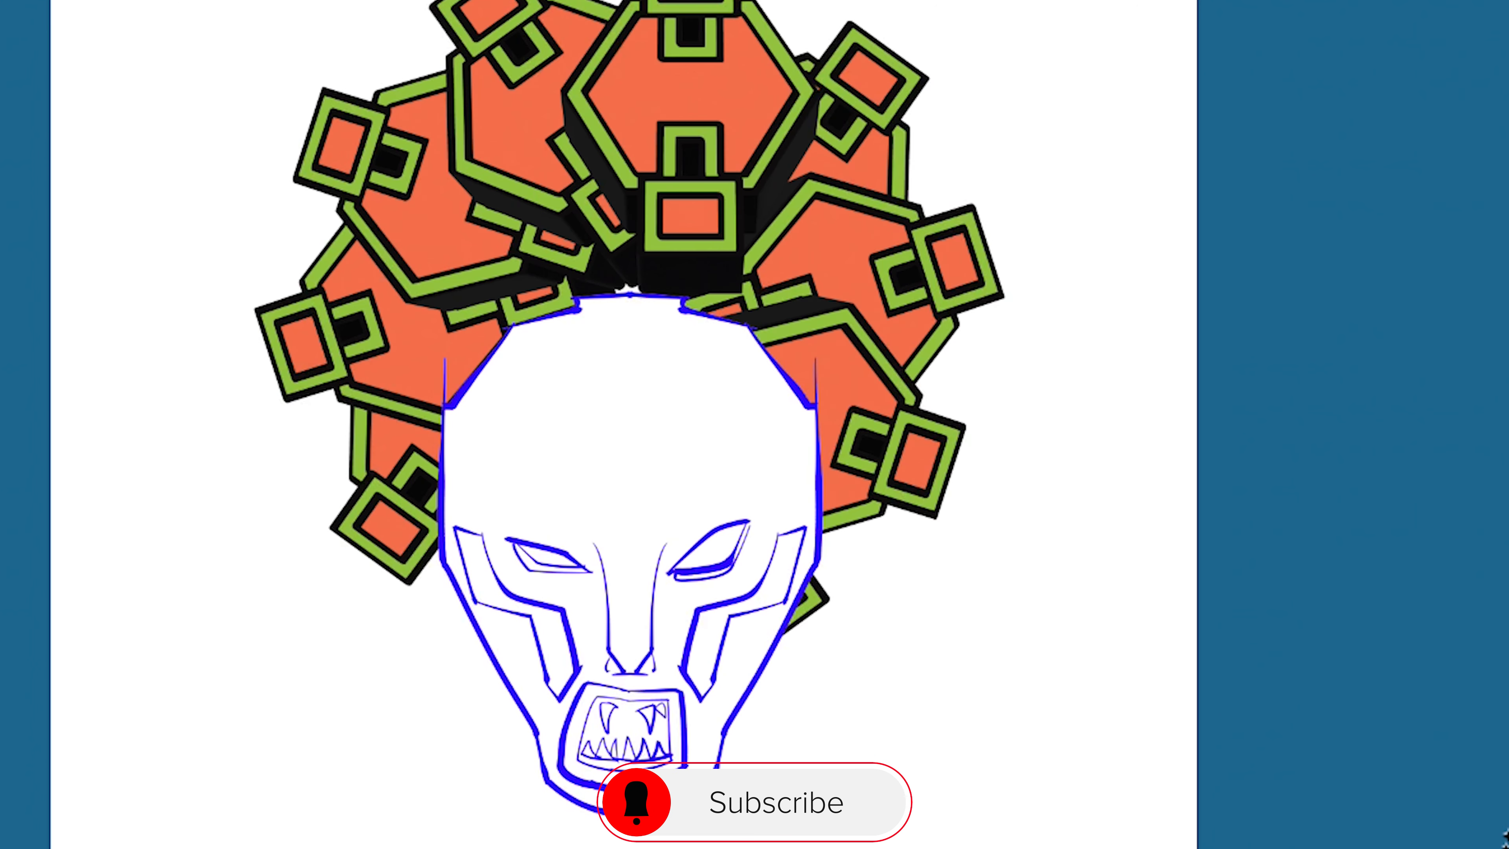
mouse_move(896, 471)
mouse_down()
mouse_move(909, 550)
mouse_move(882, 571)
mouse_up()
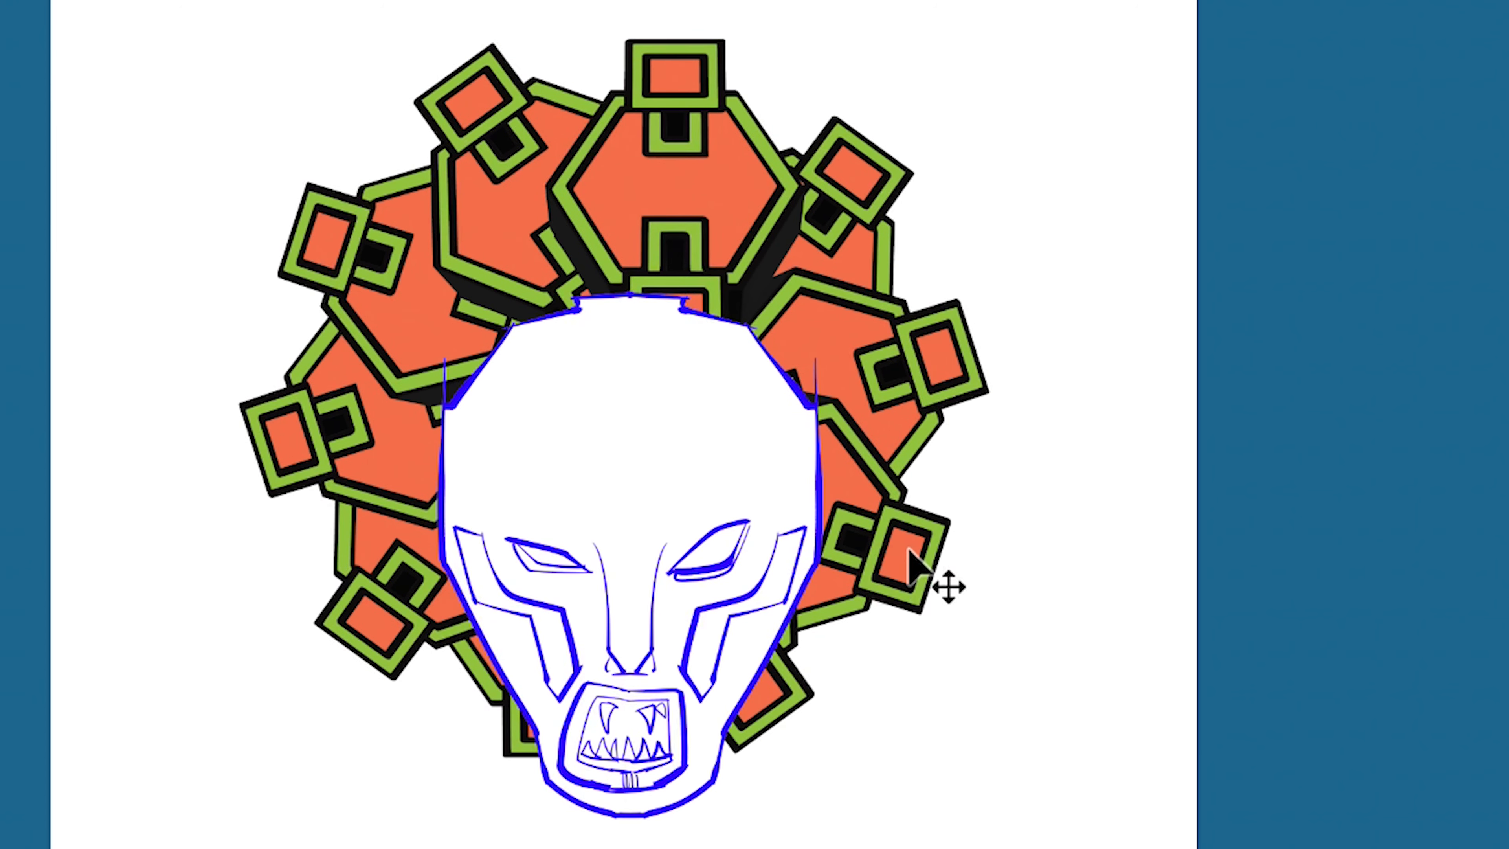
- Free-transform the radial Smart Object and shift it slightly to the left behind the head
key(ctrl+t)
drag(1071, 492, 1068, 529)
drag(938, 511, 924, 526)
key(Return)
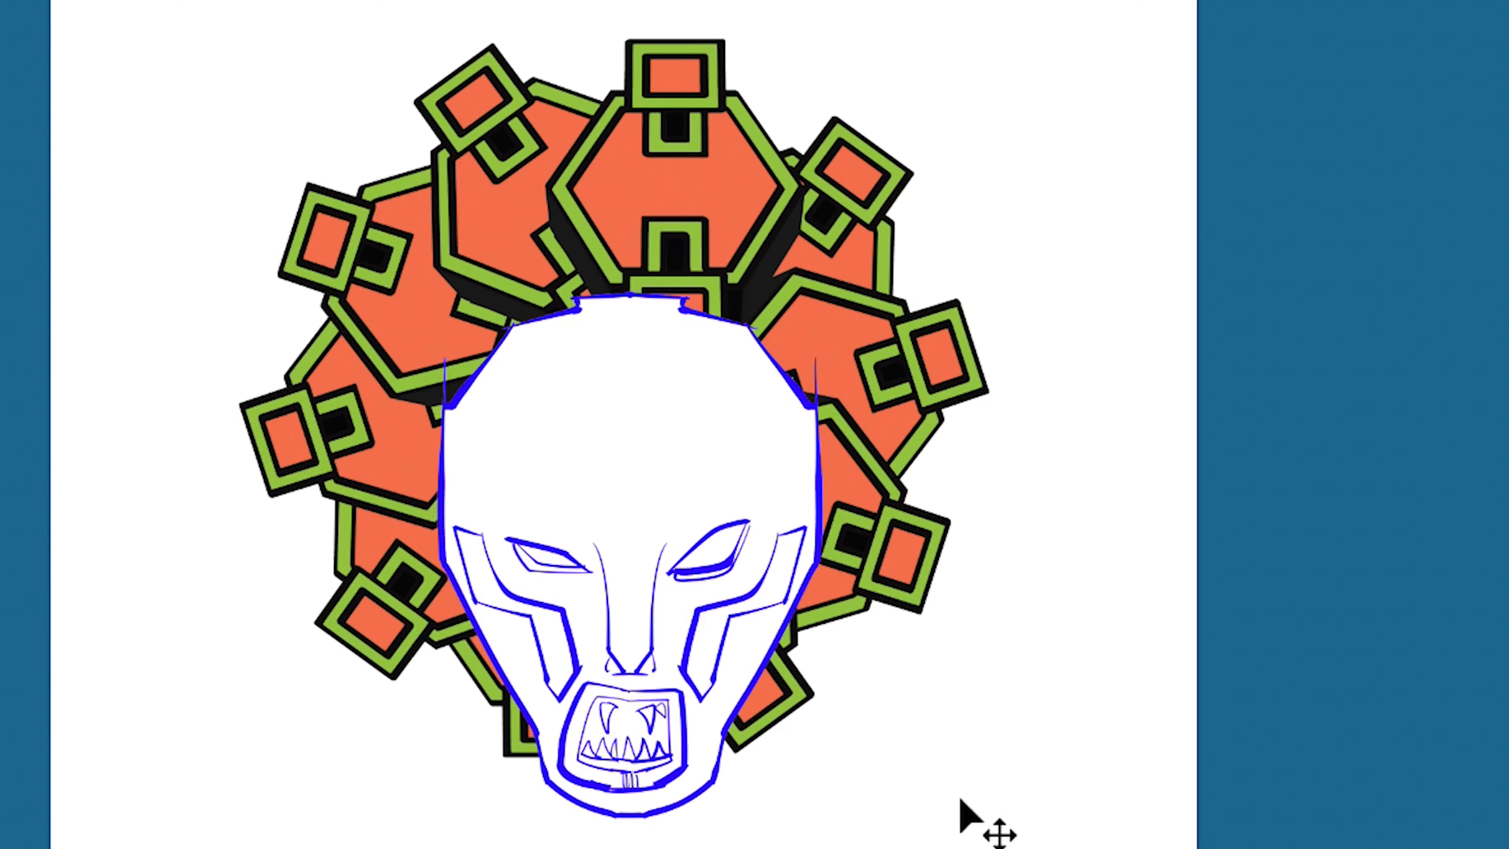
mouse_move(909, 586)
mouse_down()
mouse_move(893, 566)
mouse_move(893, 590)
mouse_up()
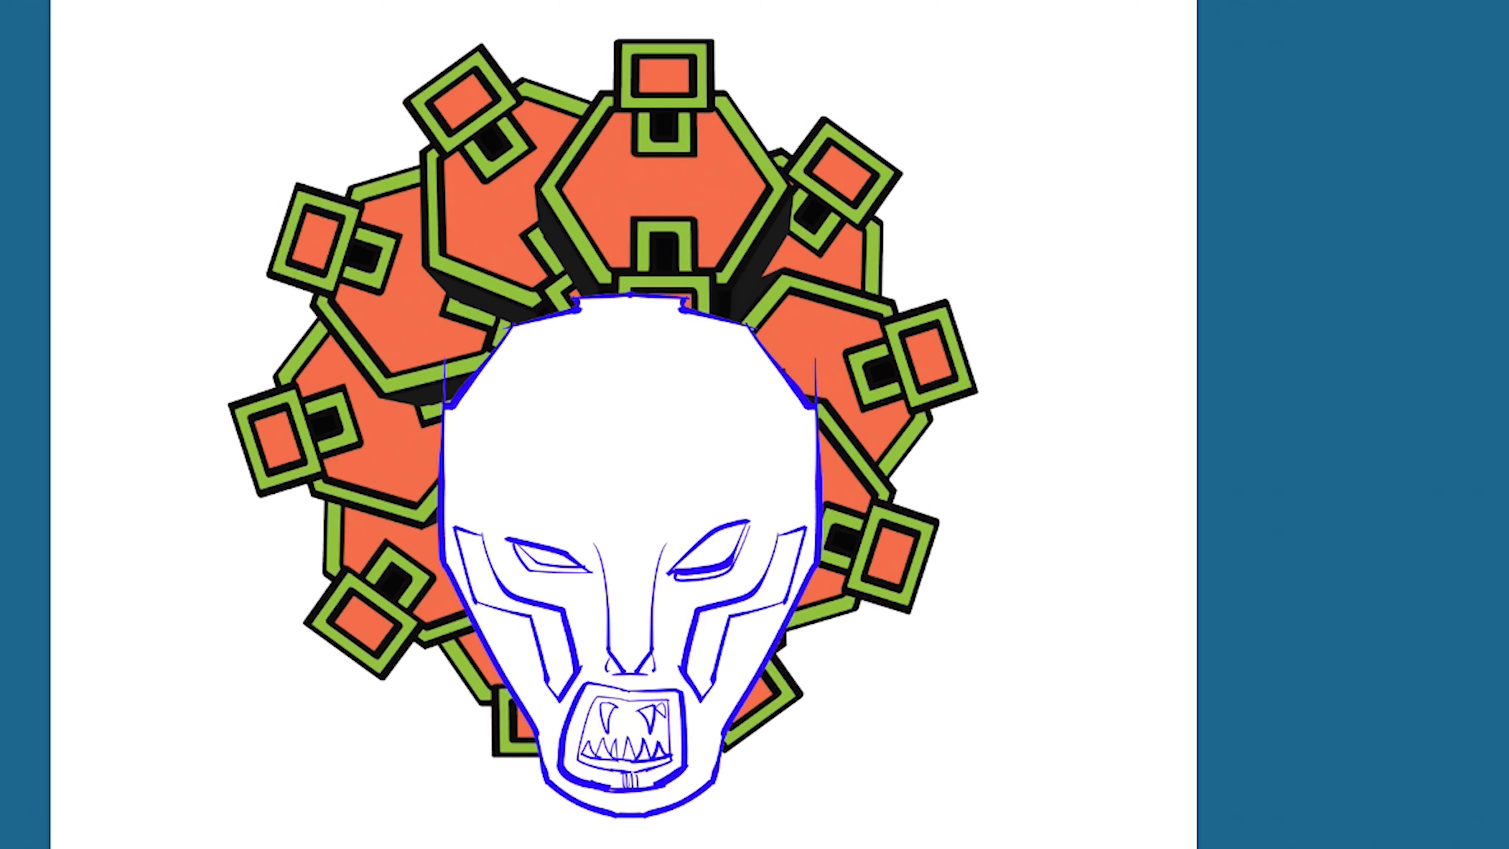
- Cut a rectangular section out of the white fill at the head's upper right with the Rectangular Marquee and deselect
key(m)
drag(622, 276, 839, 482)
key(super+d)
drag(617, 256, 897, 498)
key(super+d)
drag(629, 282, 900, 484)
key(Delete)
key(super+d)
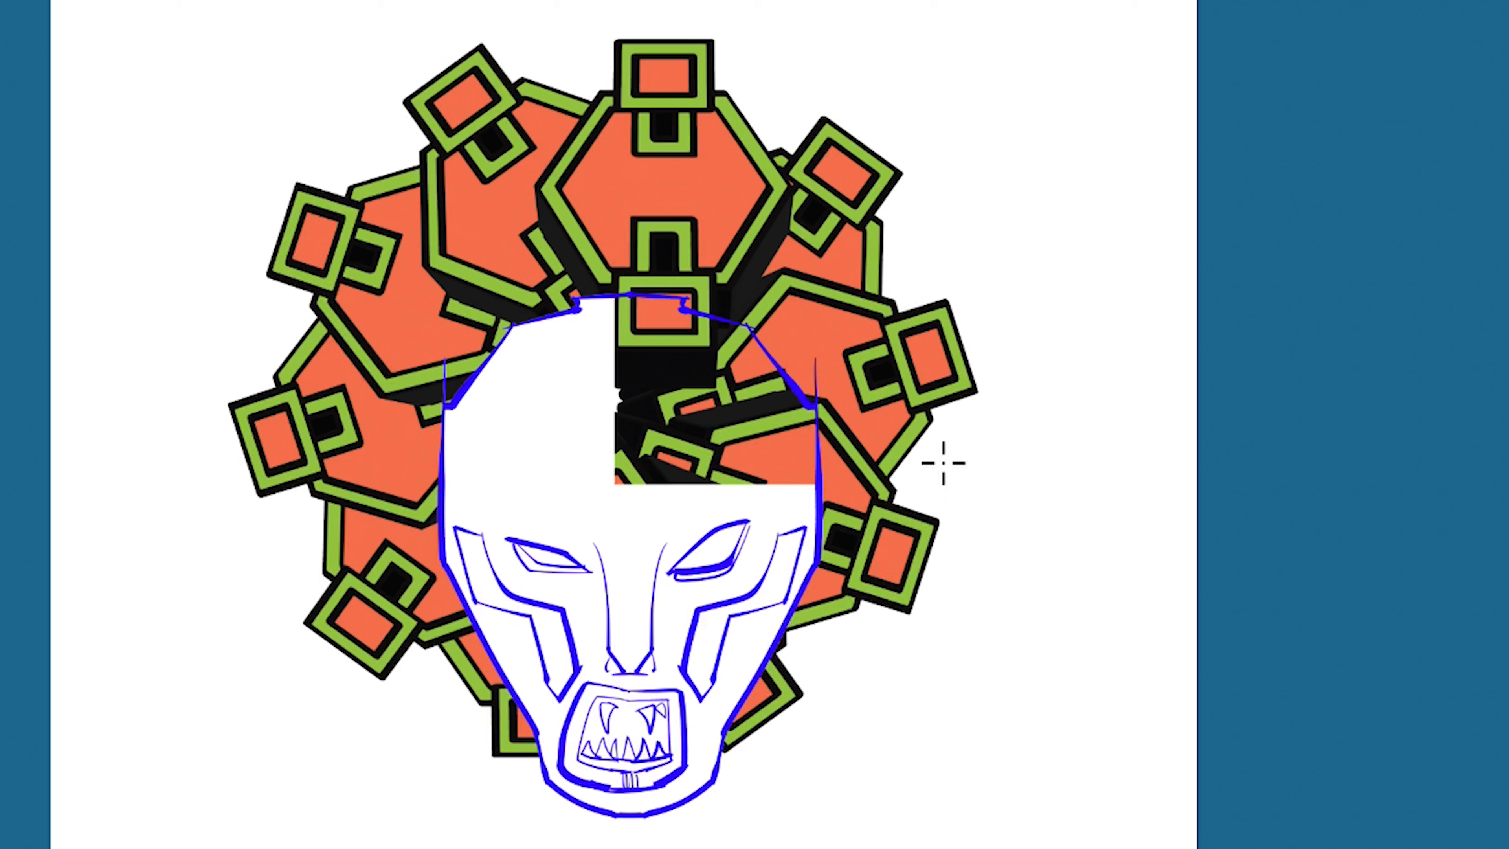
- Delete the same rectangular section from the head's sketch lines, deselect and outline the cut edges in blue
mouse_move(618, 276)
mouse_down()
mouse_move(782, 450)
mouse_move(875, 463)
mouse_move(881, 481)
mouse_up()
key(Delete)
key(super+d)
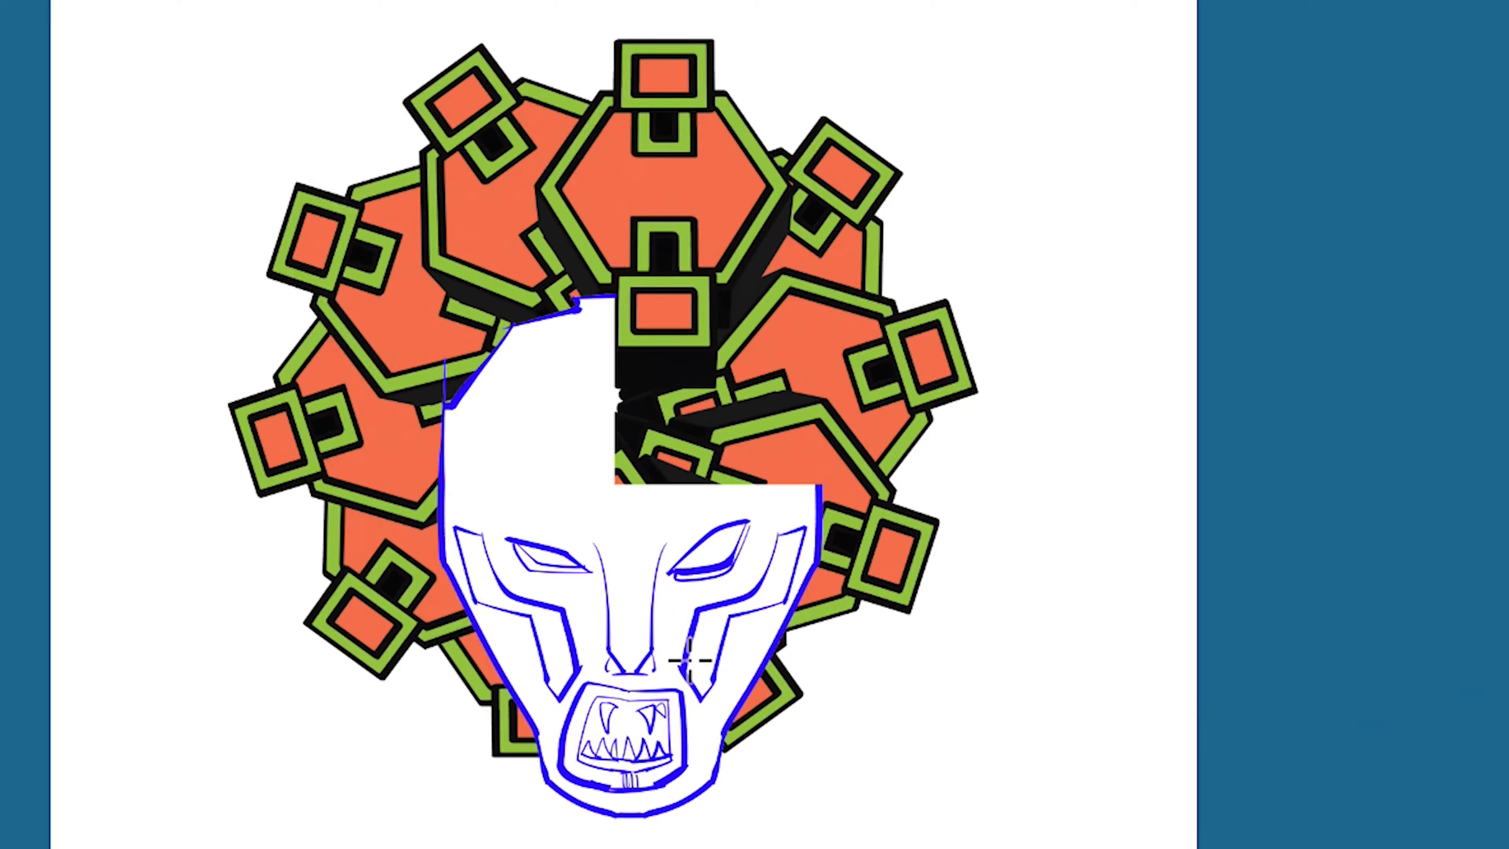
mouse_move(613, 298)
mouse_down()
mouse_move(616, 478)
mouse_move(820, 485)
mouse_up()
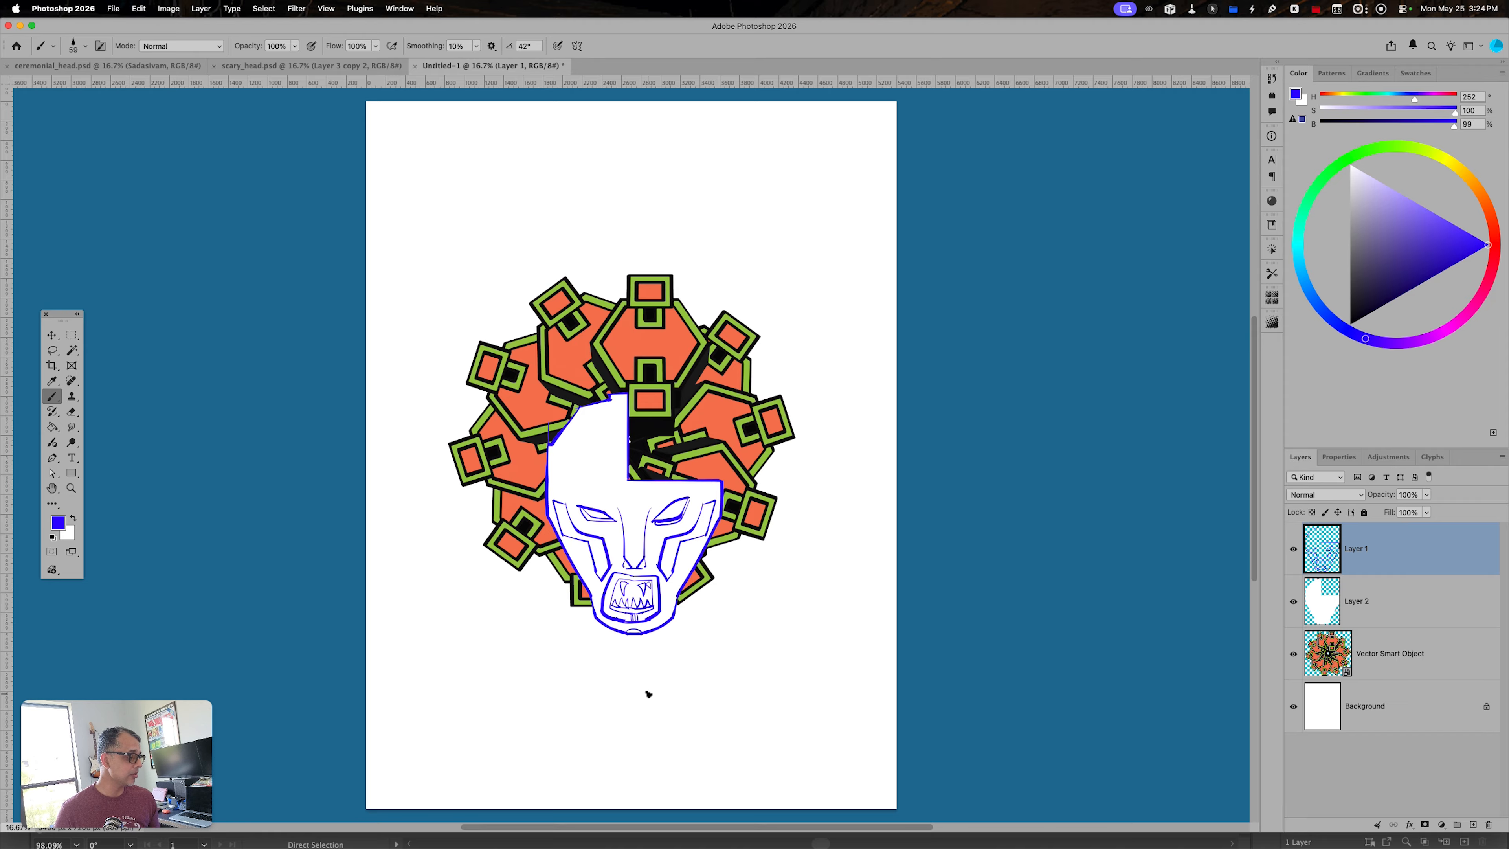
- Add a new layer above the sketch, choose black and brush small specks on the top and upper-left hexagonal plates
key(alt+shift+super+n)
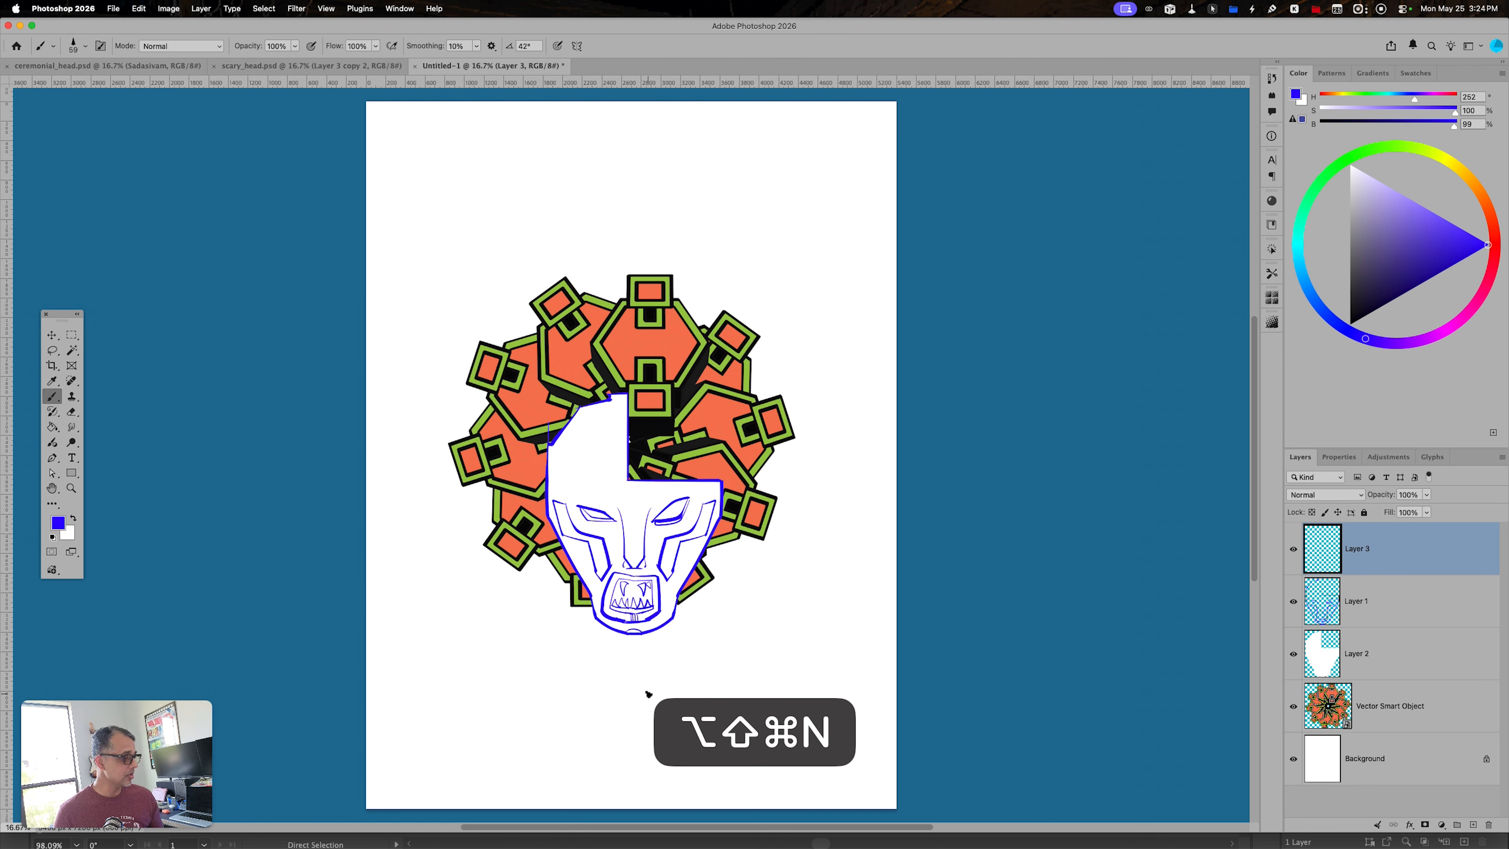
click(1350, 324)
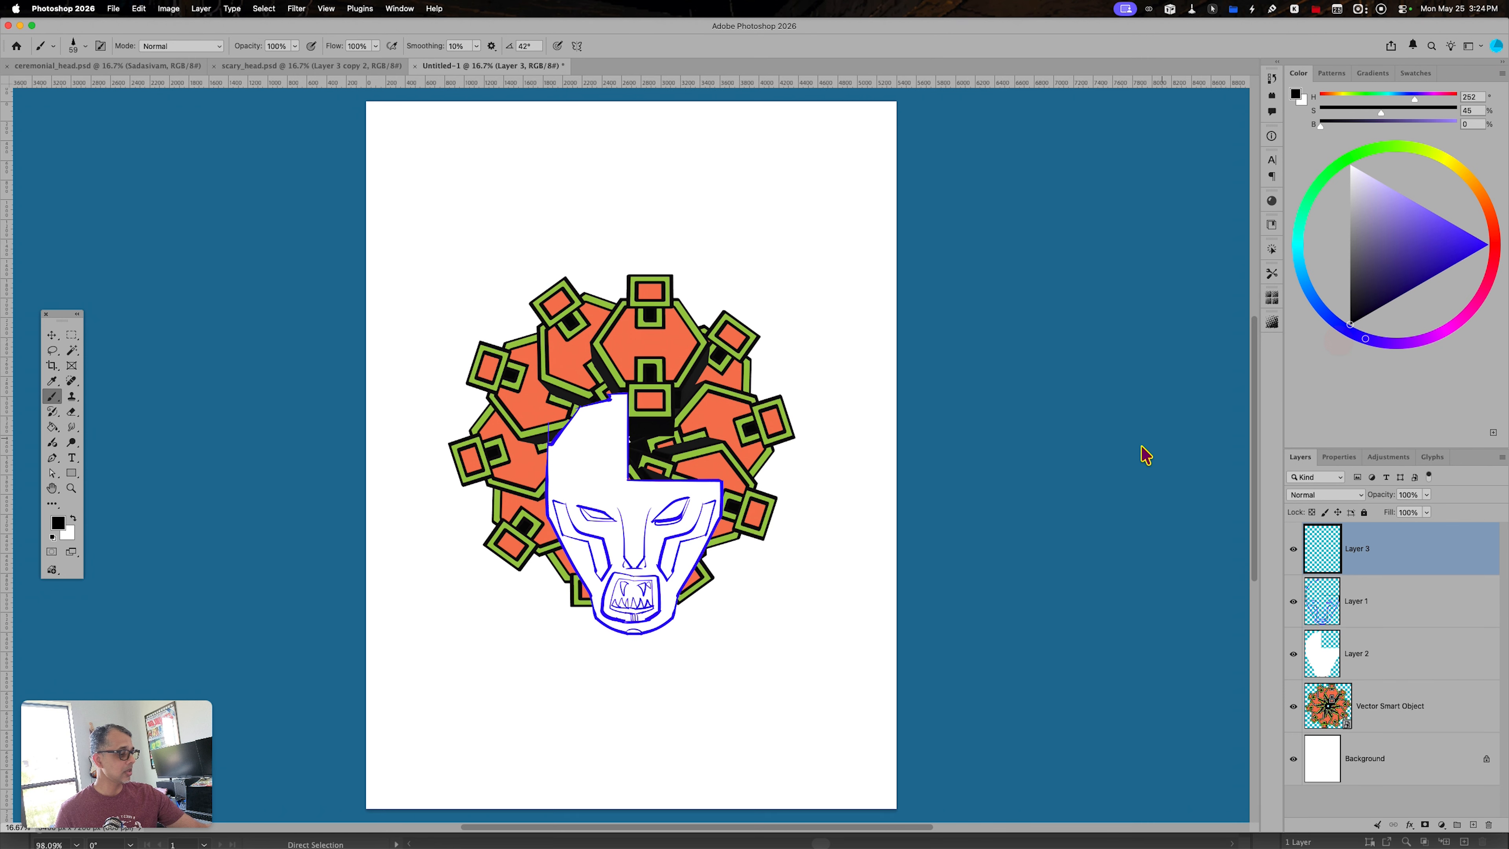
key(b)
click(670, 340)
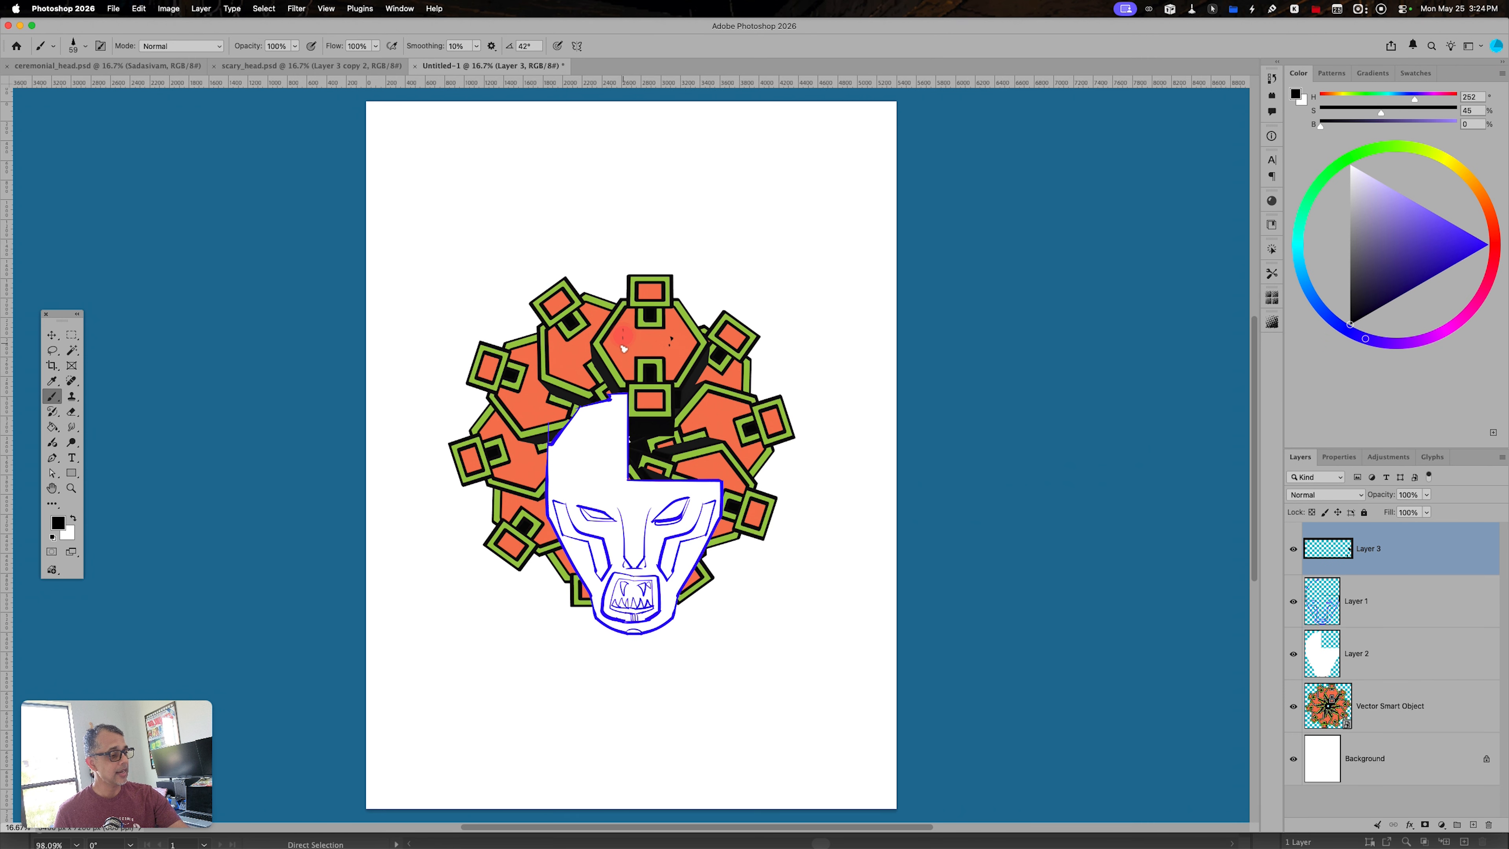
click(575, 358)
drag(549, 302, 556, 313)
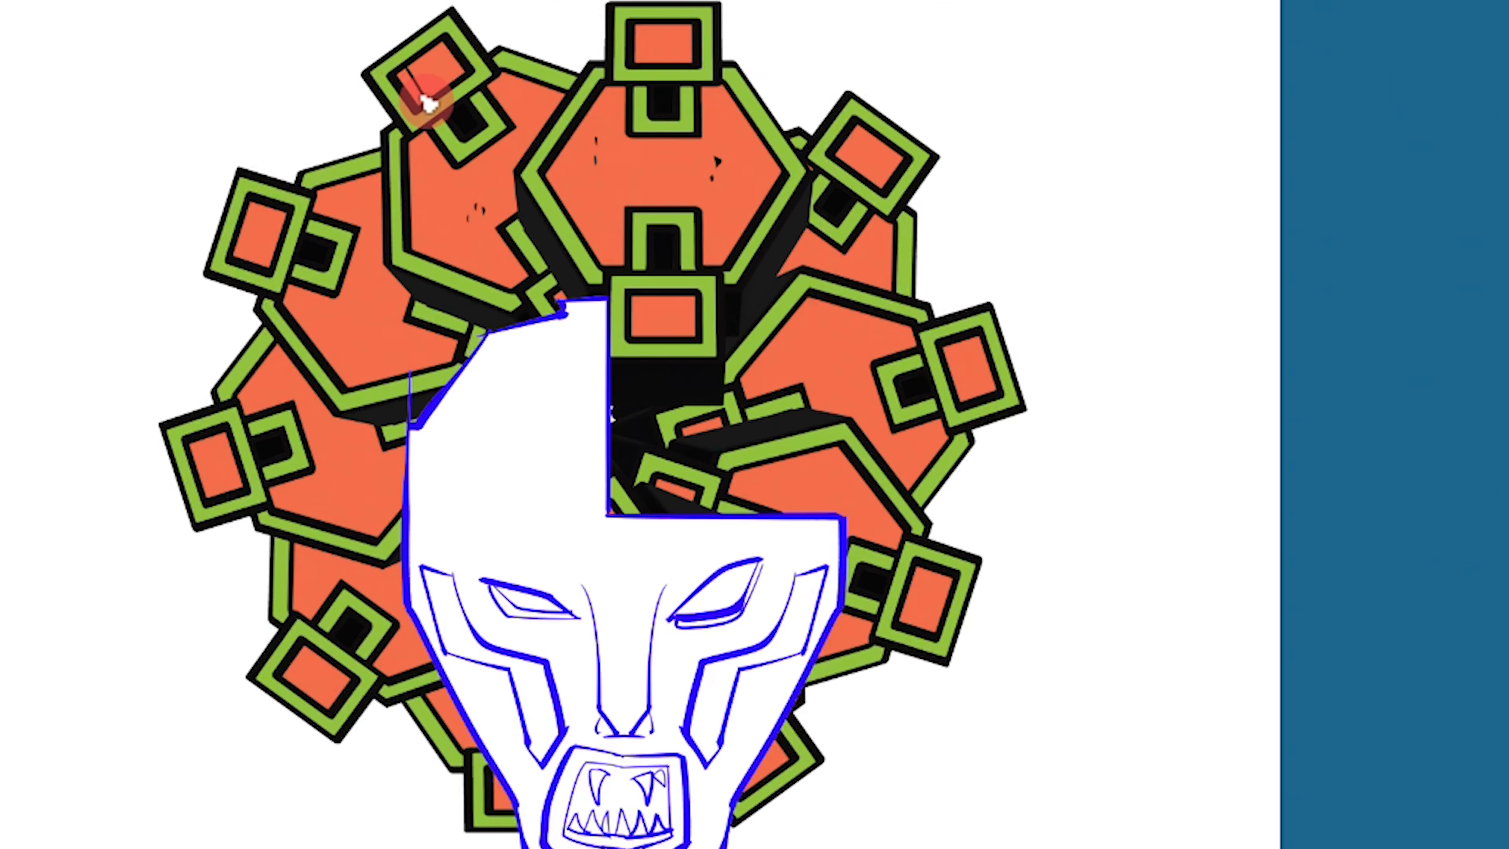
- Brush short parallel lines in the upper-left and top squares and small specks over the left-hand plates and lower-left square
mouse_move(416, 54)
mouse_down()
mouse_move(437, 87)
mouse_move(452, 77)
mouse_up()
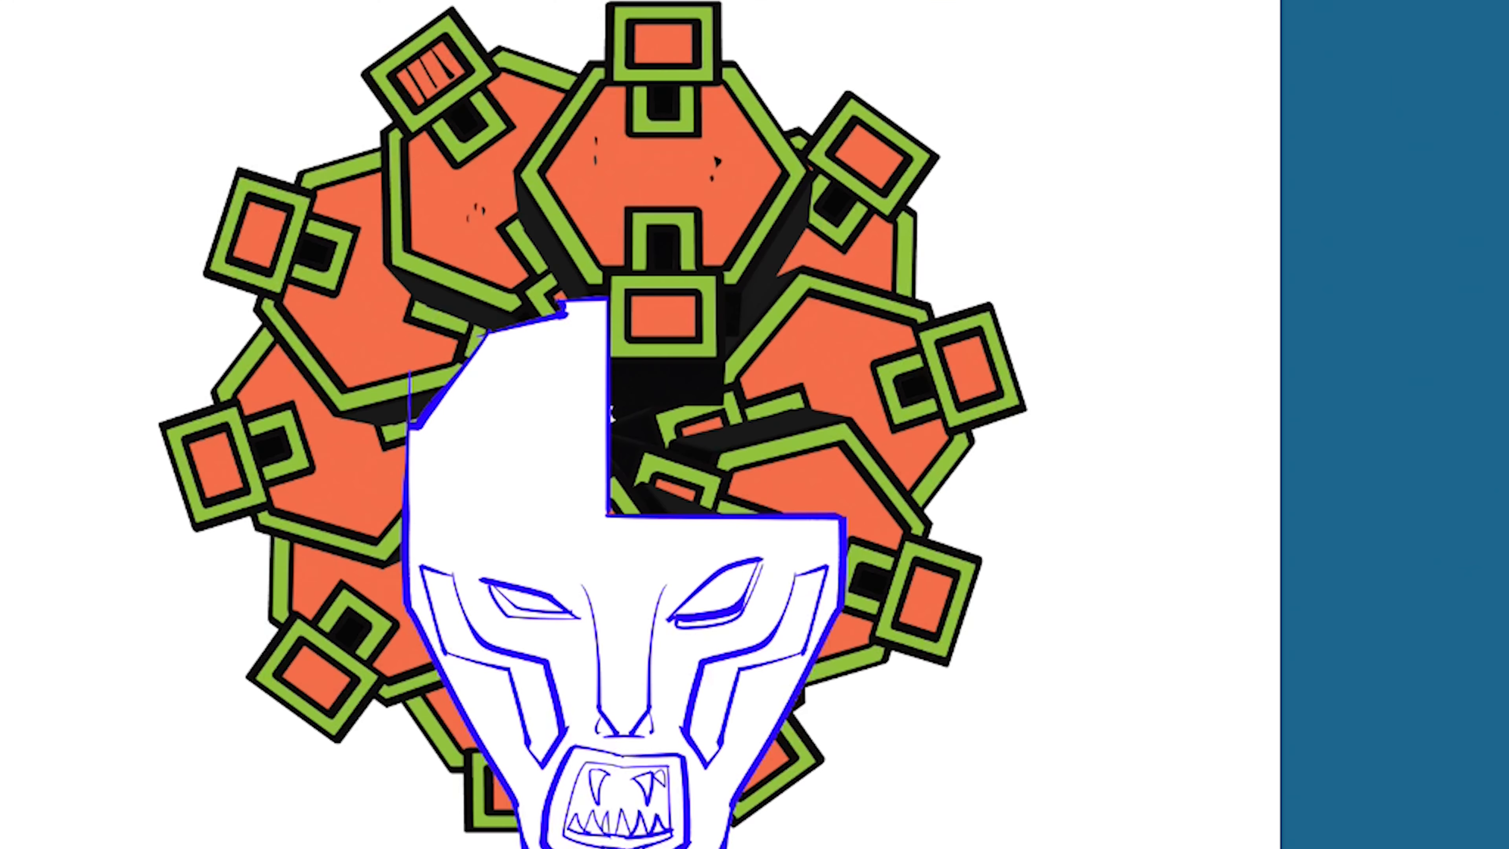
mouse_move(649, 27)
mouse_down()
mouse_move(650, 68)
mouse_move(690, 66)
mouse_up()
click(361, 317)
click(355, 341)
click(341, 329)
click(335, 459)
click(327, 473)
click(310, 575)
click(320, 564)
click(328, 573)
click(309, 674)
click(319, 683)
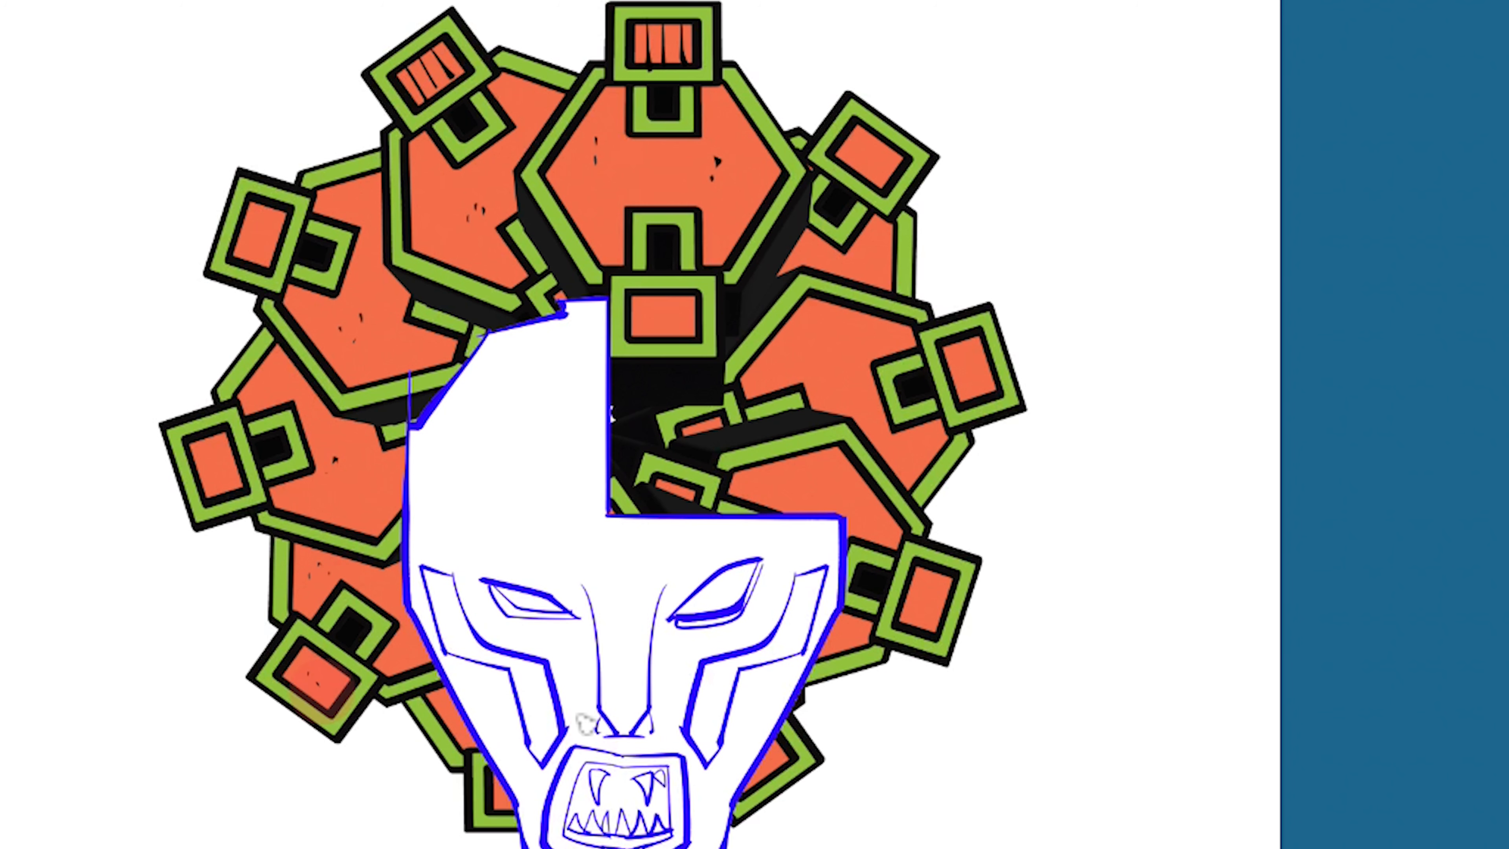
- Brush short parallel black lines inside the bottom-right square and the square at the right of the radial artwork
click(769, 751)
mouse_move(768, 751)
mouse_down()
mouse_move(781, 768)
mouse_move(769, 775)
mouse_up()
drag(744, 770, 755, 785)
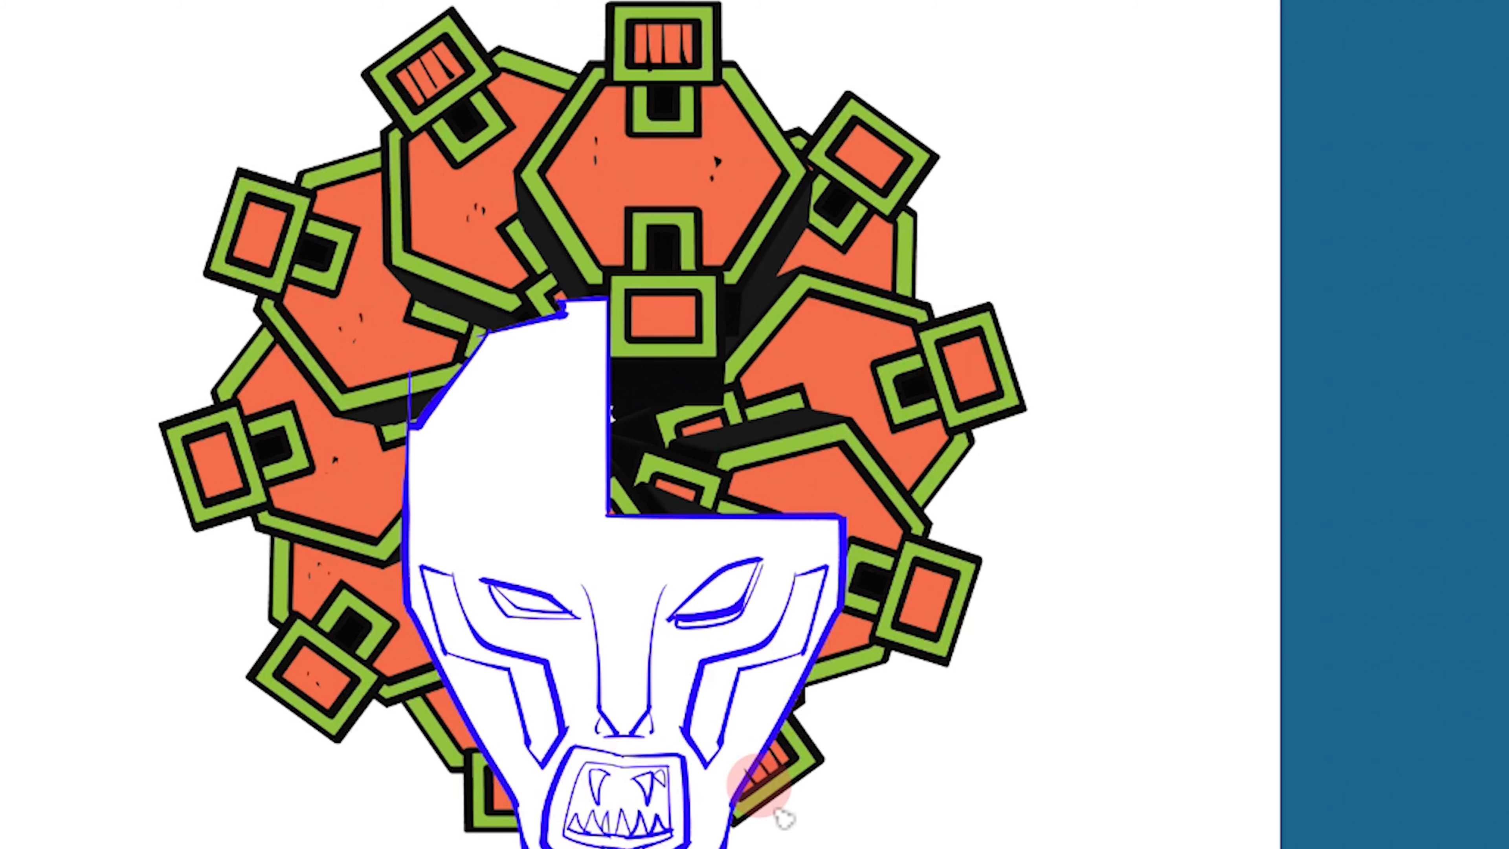
mouse_move(944, 356)
mouse_down()
mouse_move(978, 342)
mouse_move(957, 356)
mouse_move(982, 369)
mouse_move(958, 384)
mouse_move(998, 383)
mouse_up()
drag(954, 399, 998, 391)
- Brush small black specks on the right-hand plates, the lower-right square and the left plate
click(815, 344)
click(808, 357)
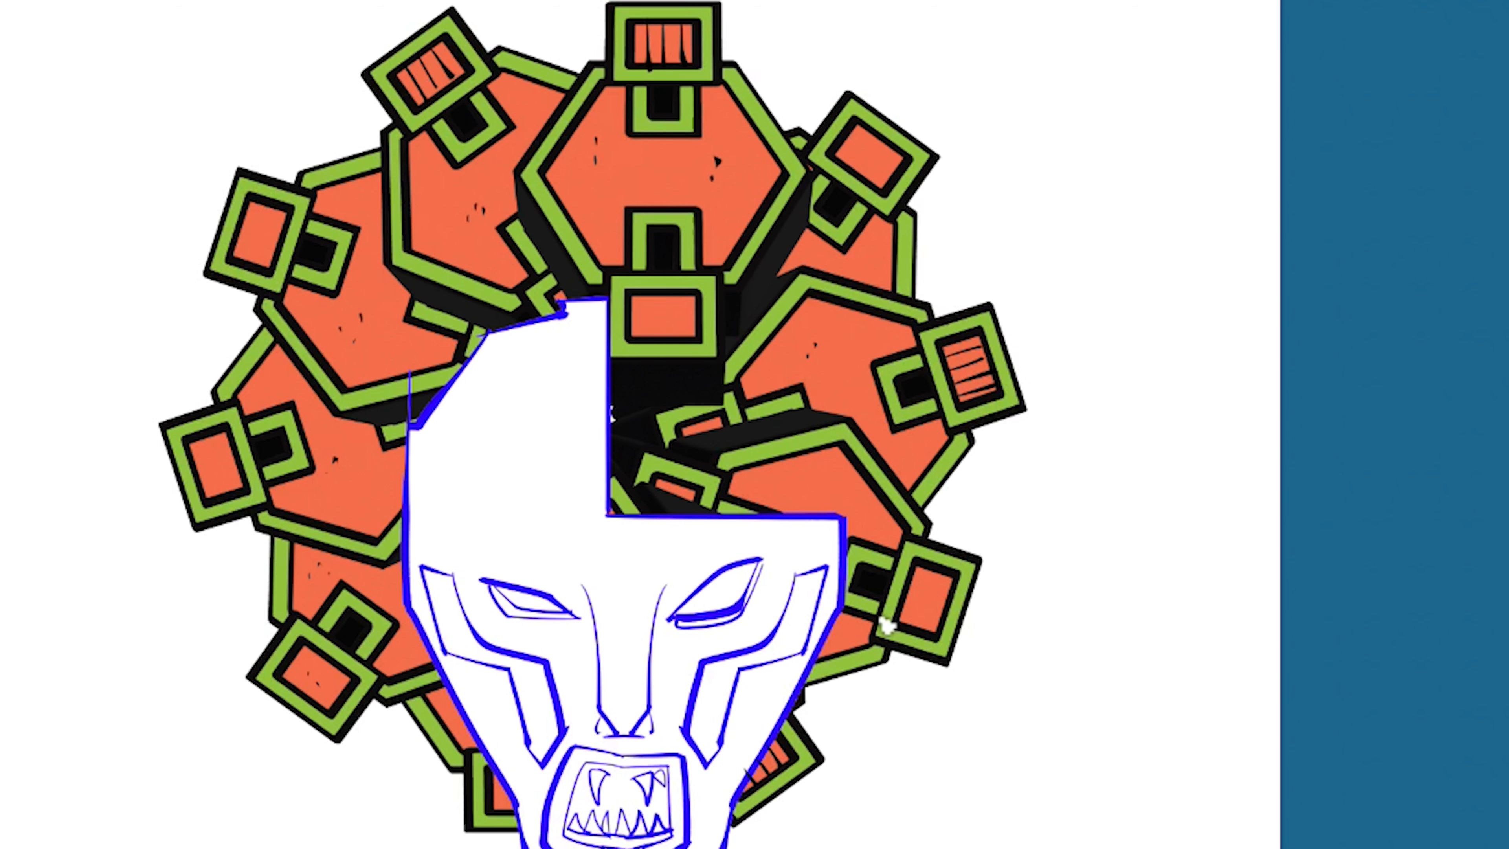
click(844, 364)
click(834, 379)
click(810, 492)
click(813, 500)
click(929, 589)
click(928, 605)
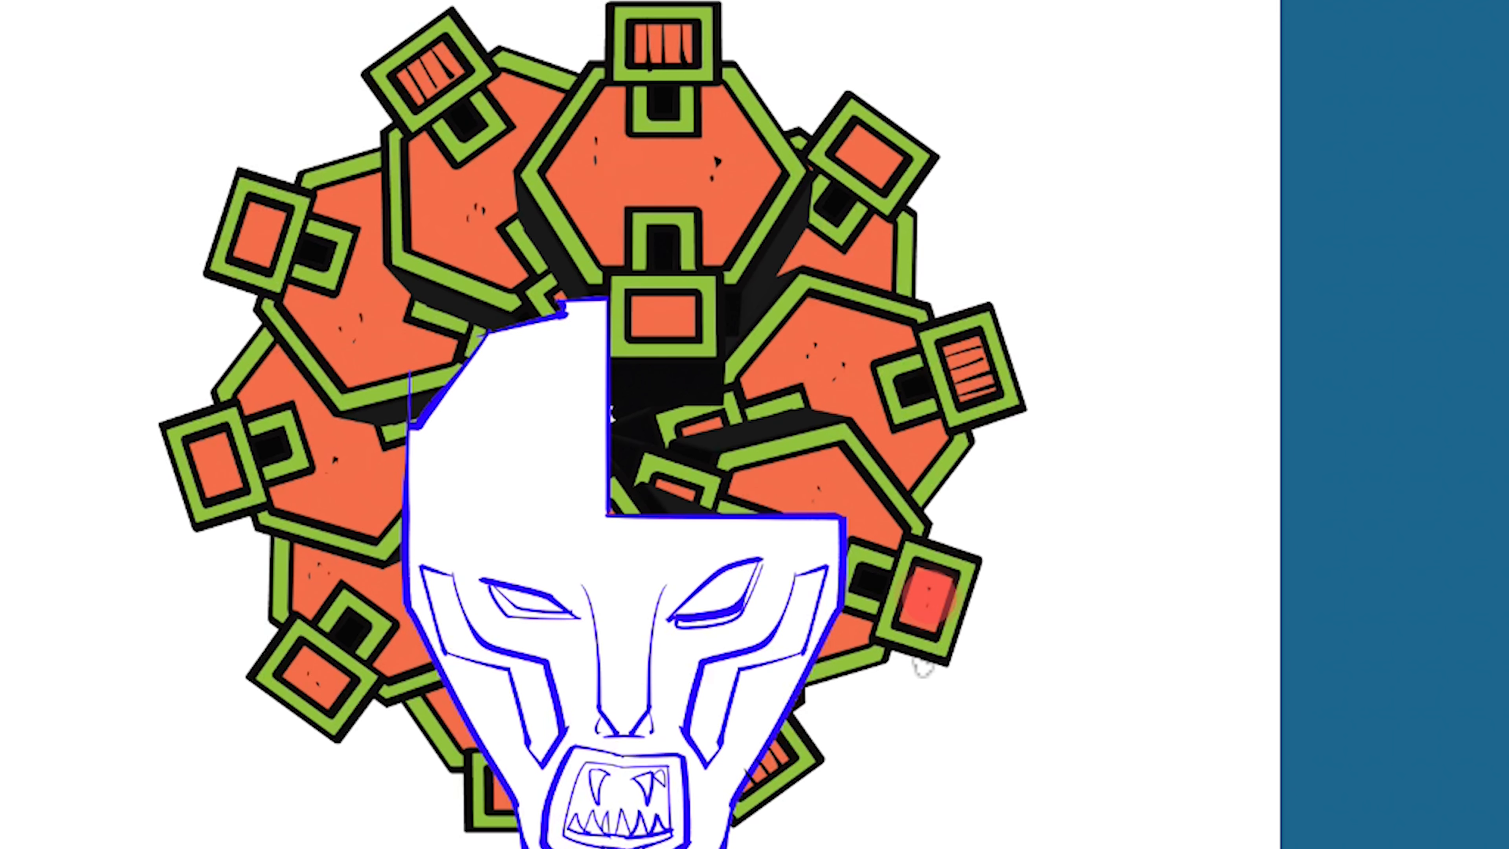
click(347, 501)
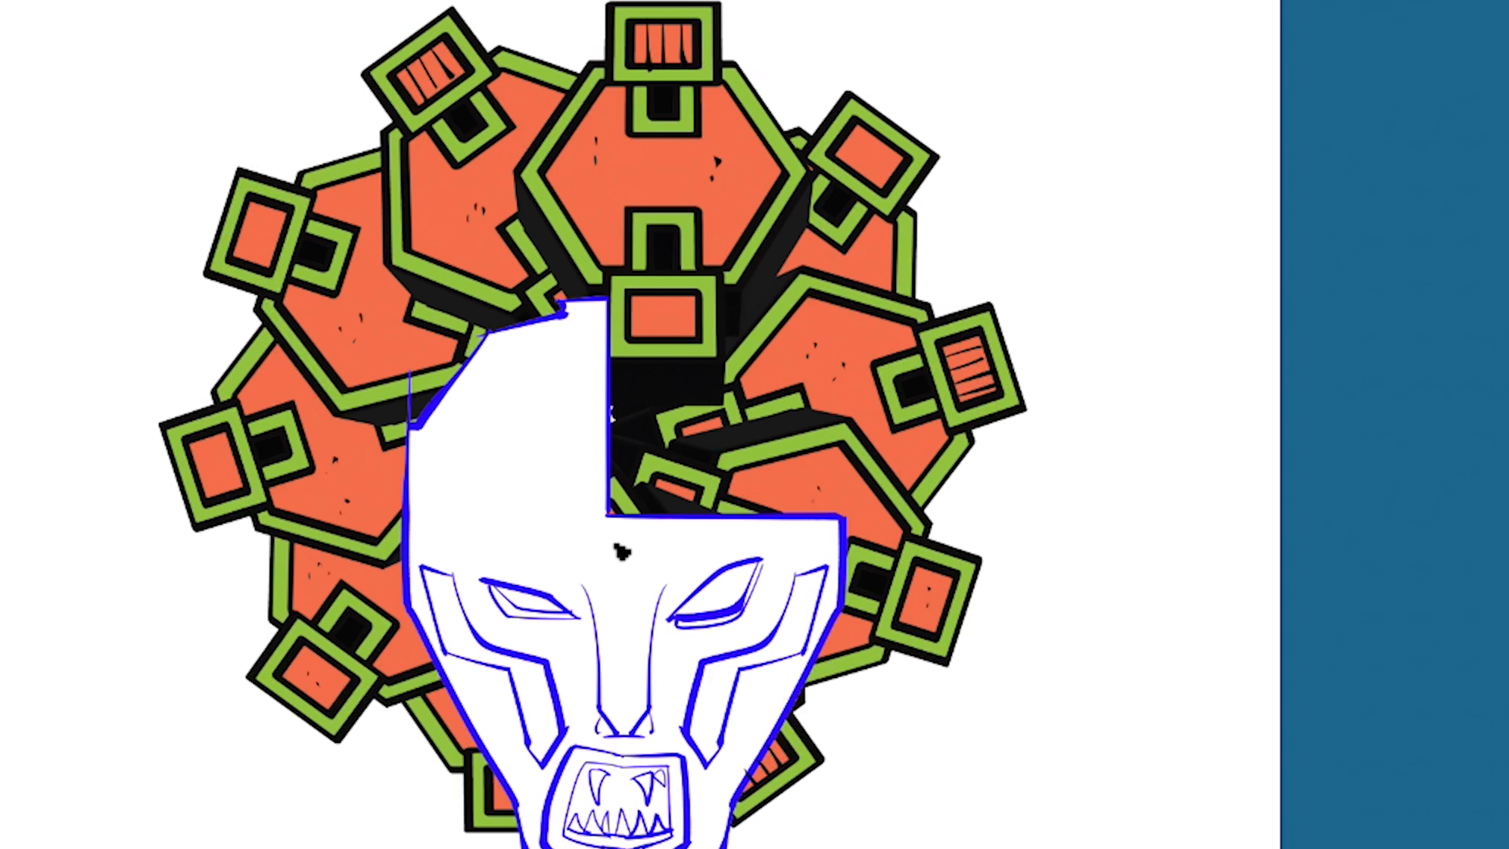
- Draw small round rivets in the upper-right and upper-left squares and add a few more strokes on the lower plates
click(869, 156)
click(258, 235)
drag(250, 238, 265, 239)
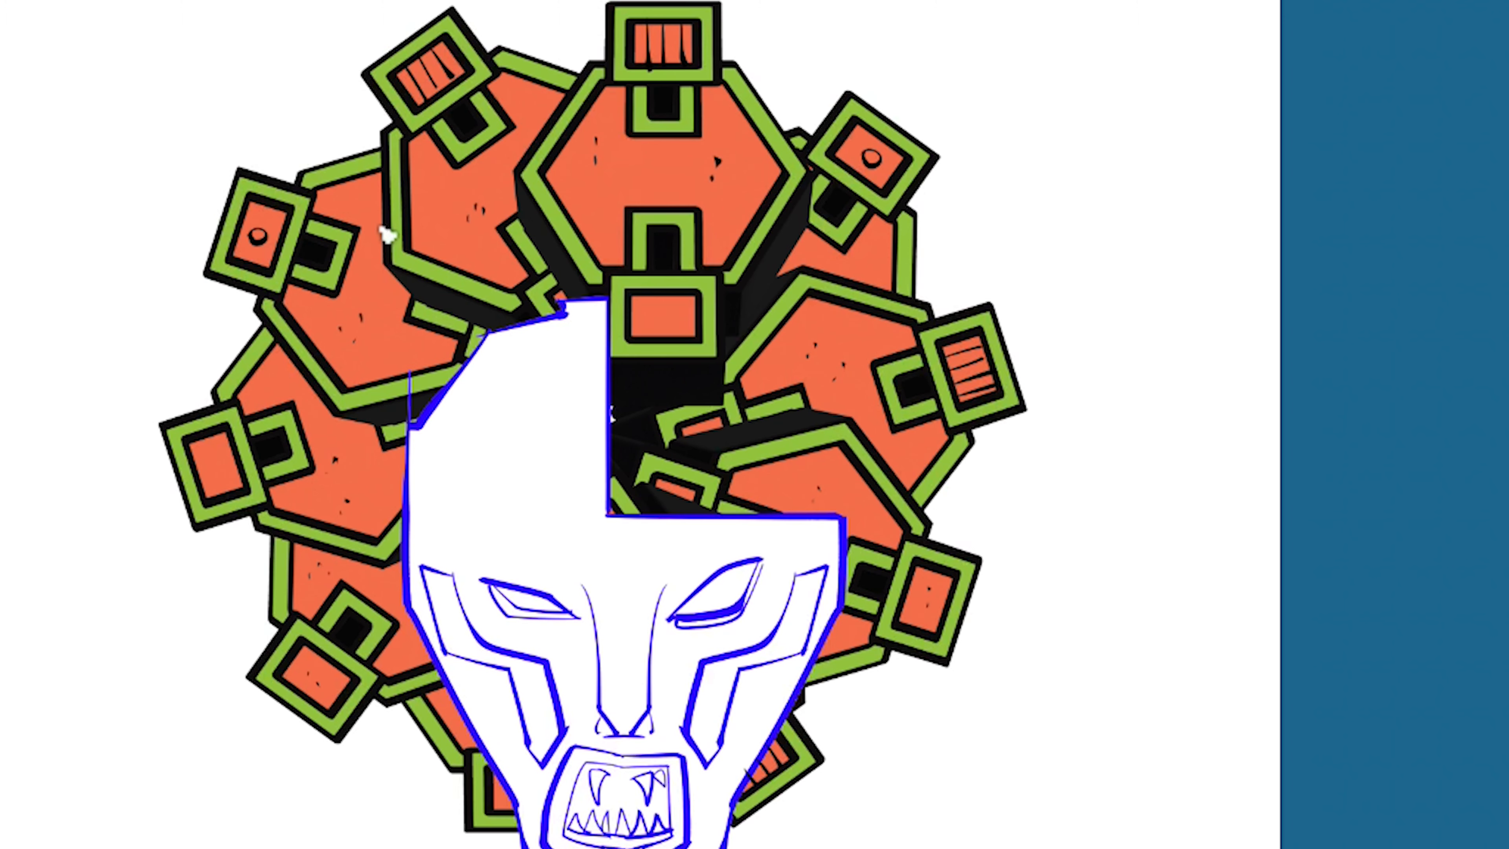
drag(388, 672, 430, 652)
mouse_move(743, 476)
mouse_down()
mouse_move(834, 457)
mouse_move(878, 471)
mouse_up()
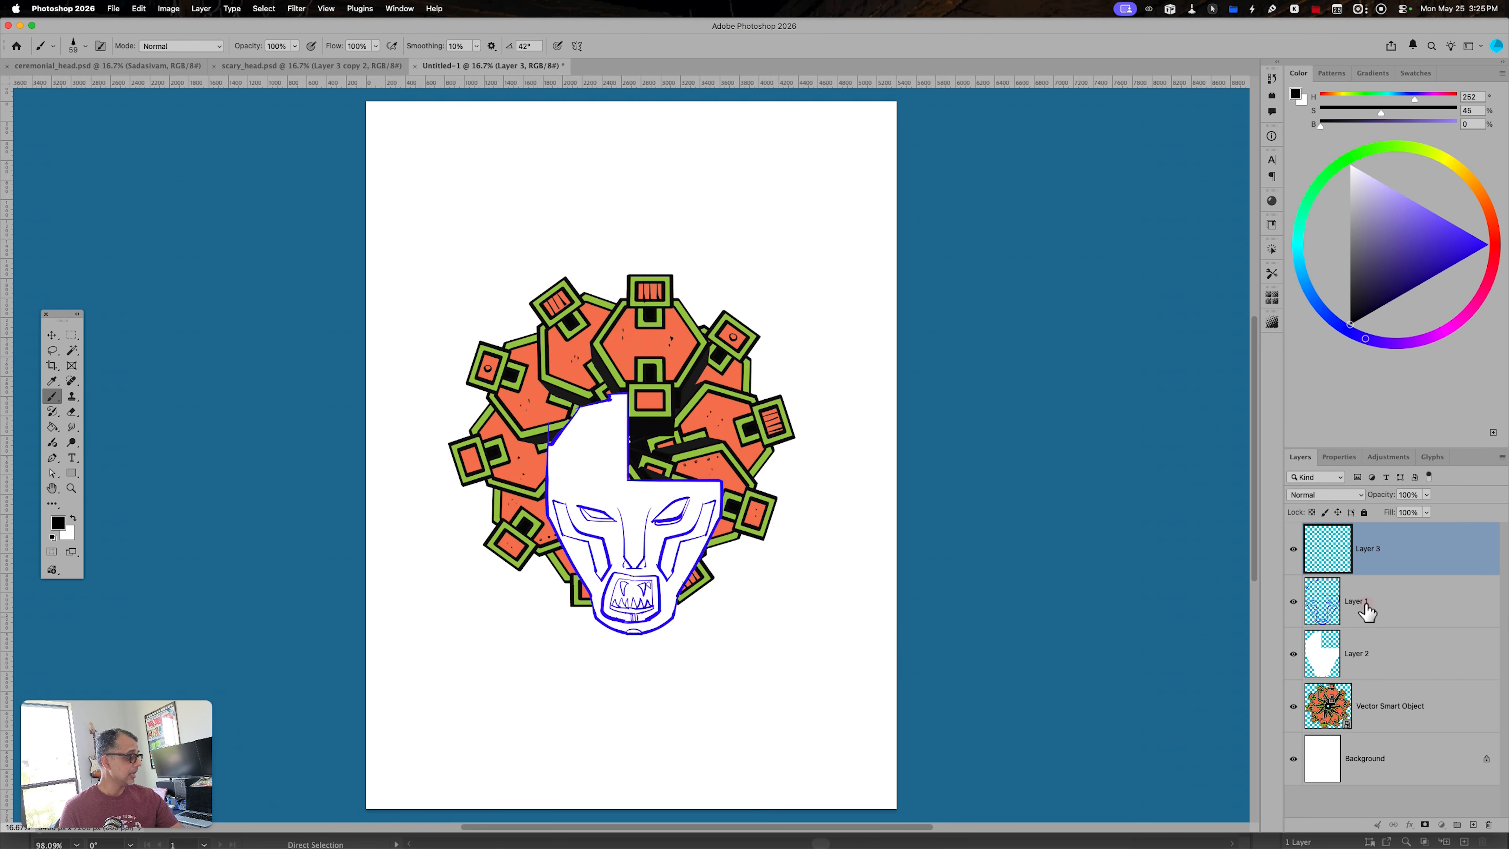
- Turn the blue head lines on Layer 1 black by lowering Lightness to the minimum with Hue/Saturation
click(1361, 607)
key(super+u)
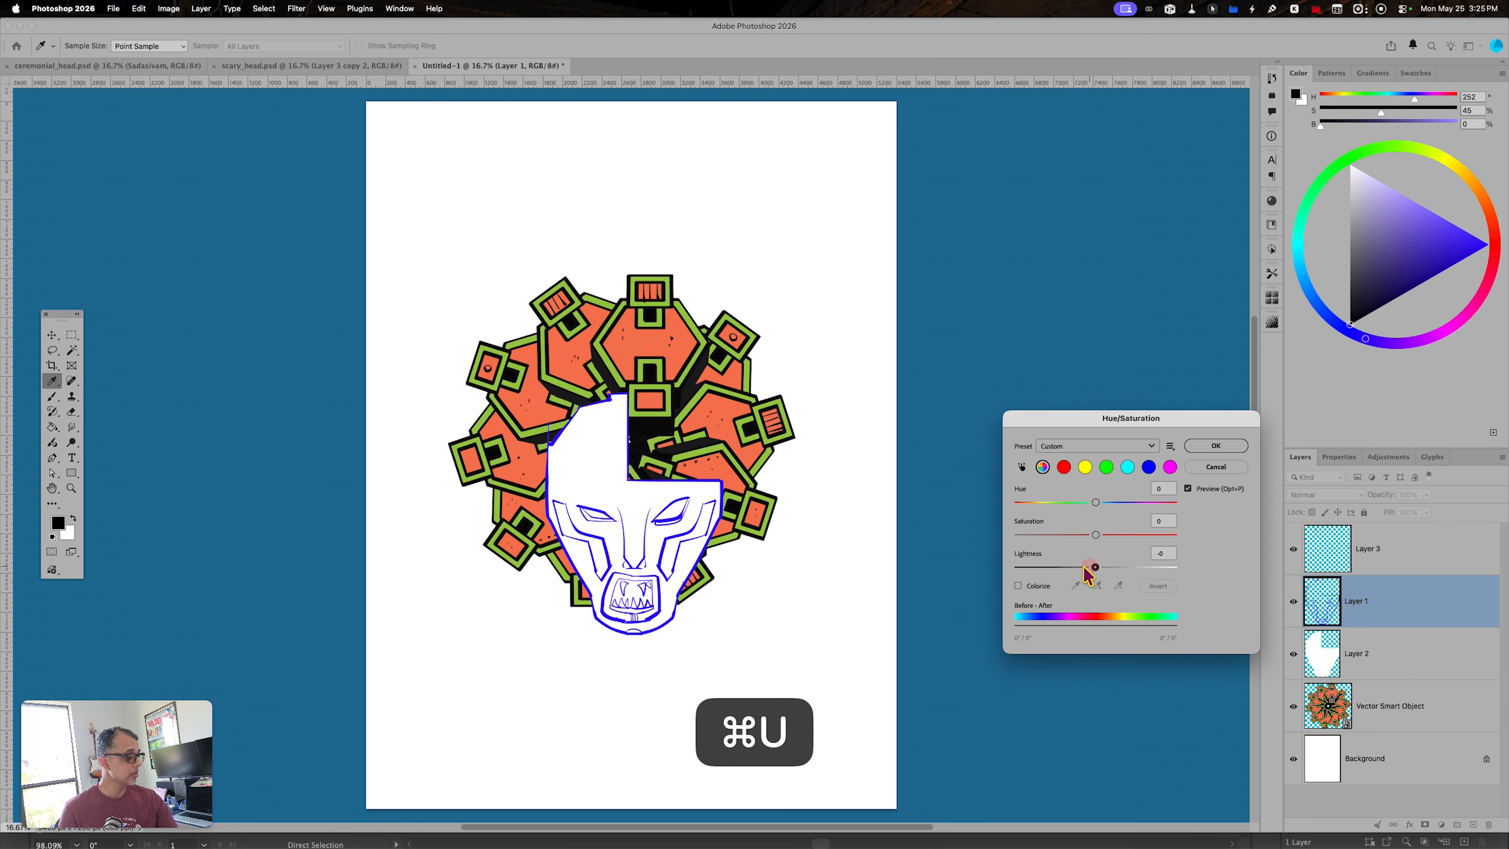
drag(1086, 574, 818, 600)
click(1216, 445)
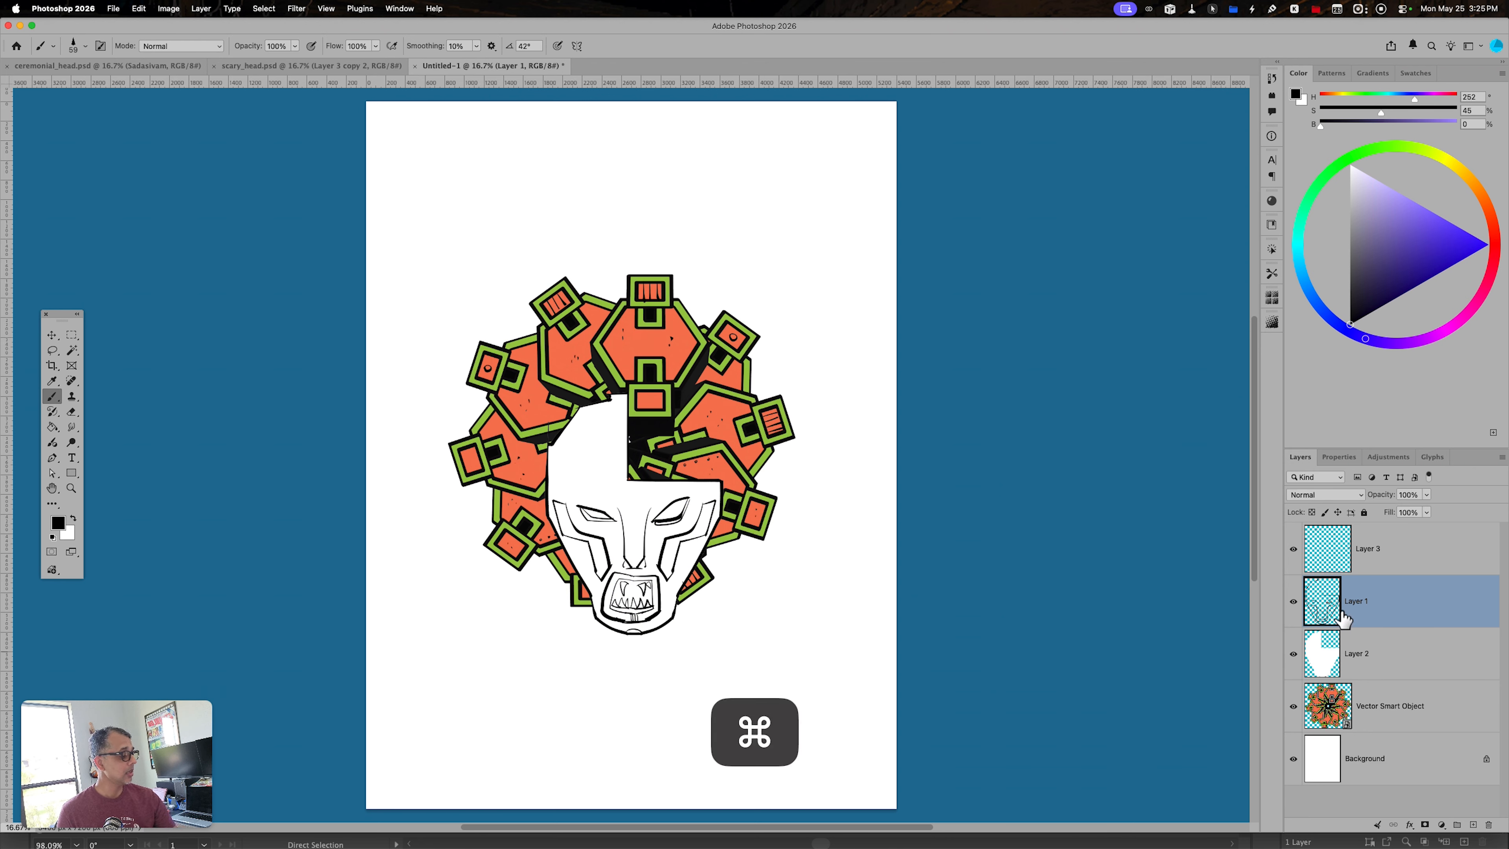
- Load the white head shape as a selection, fill it with purple (H 252, S 39, B 83) on a new layer above and deselect
super+click(1318, 657)
click(1322, 654)
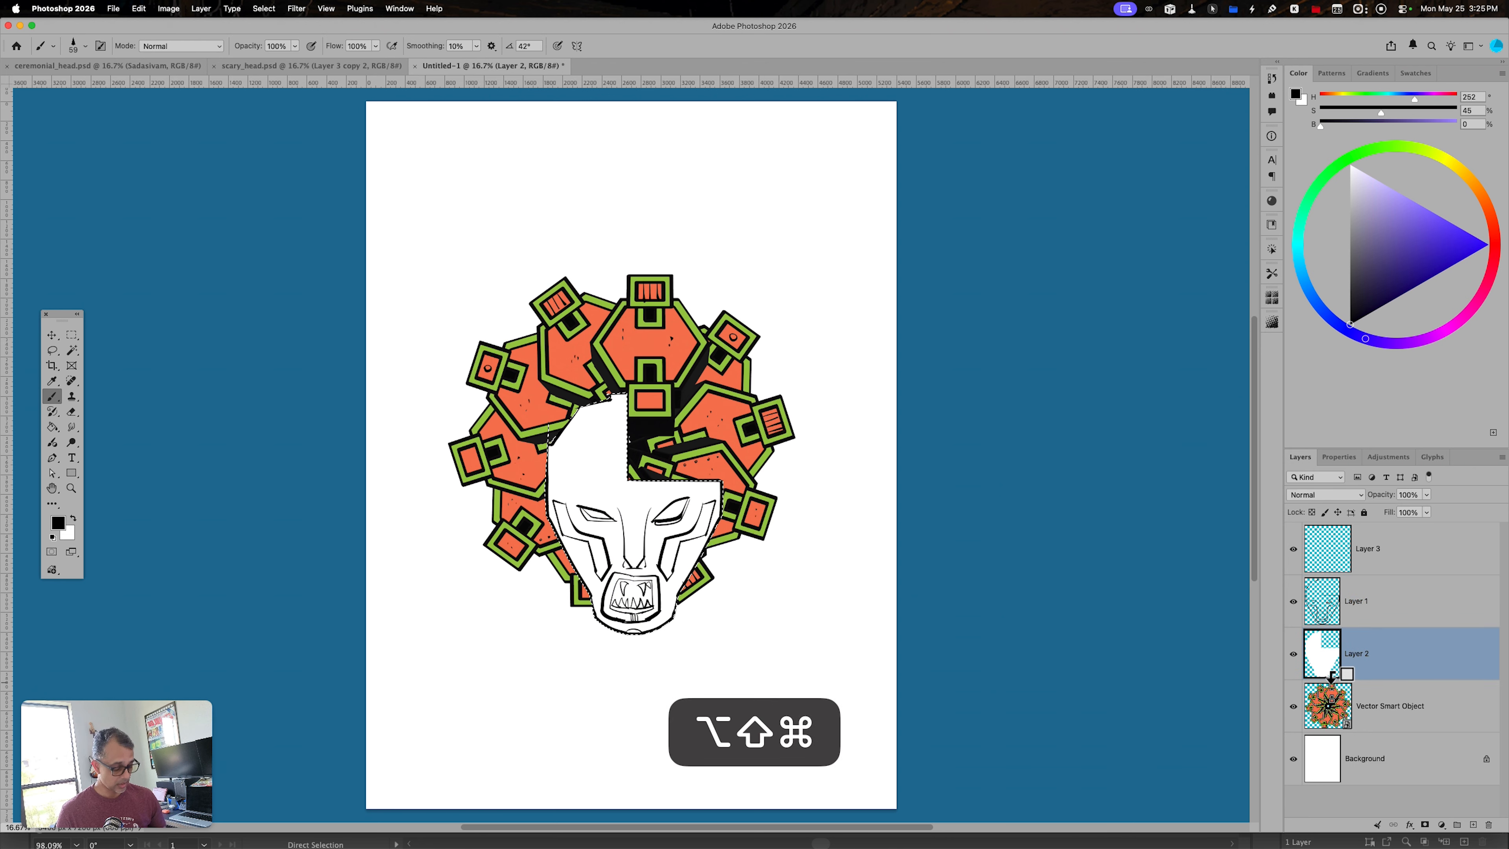
key(alt+shift+super+n)
drag(1450, 240, 1395, 218)
key(alt+BackSpace)
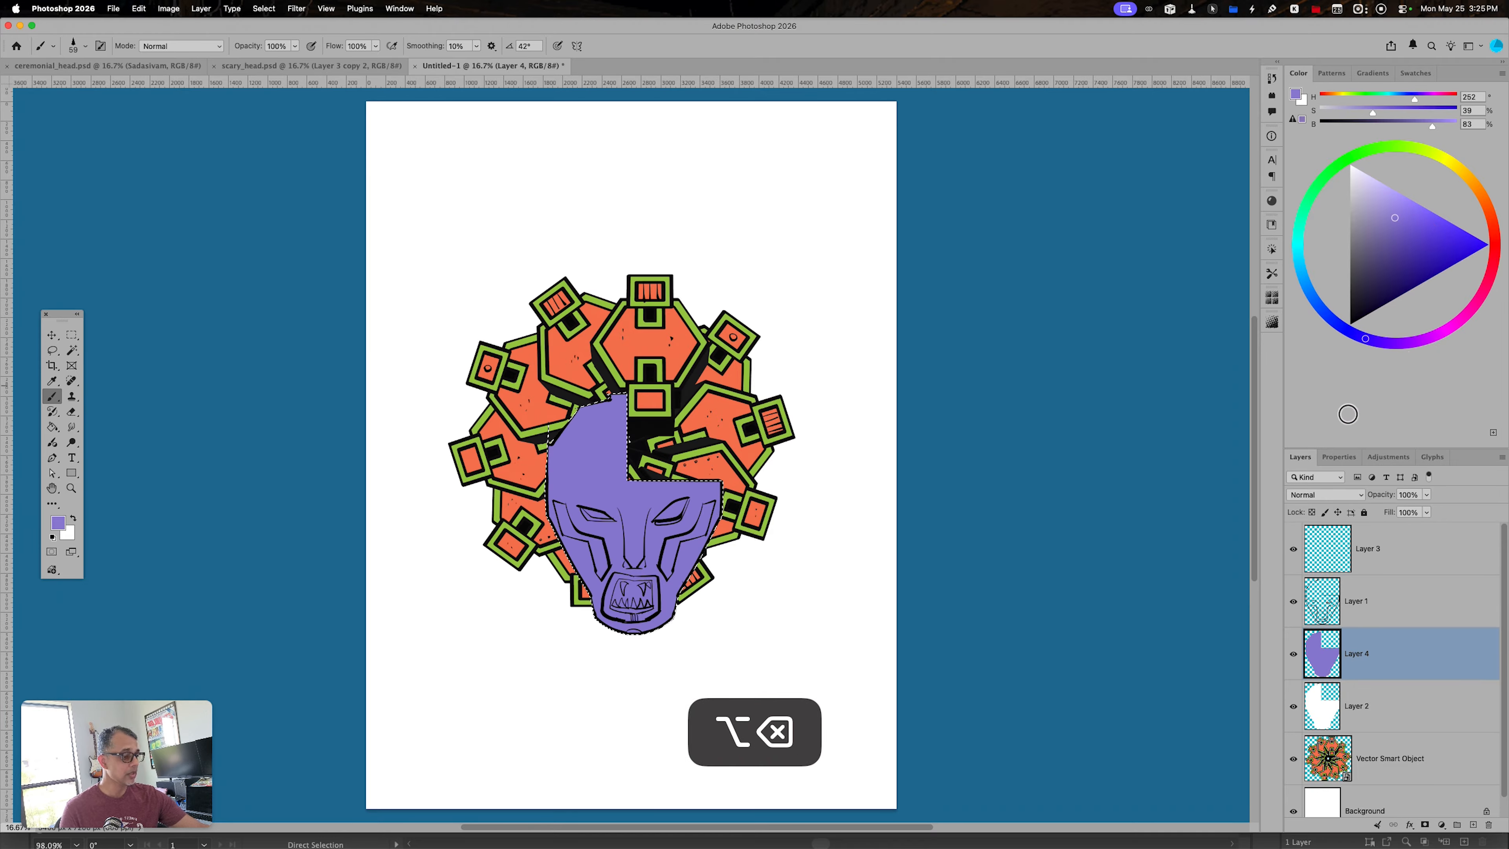
key(super+d)
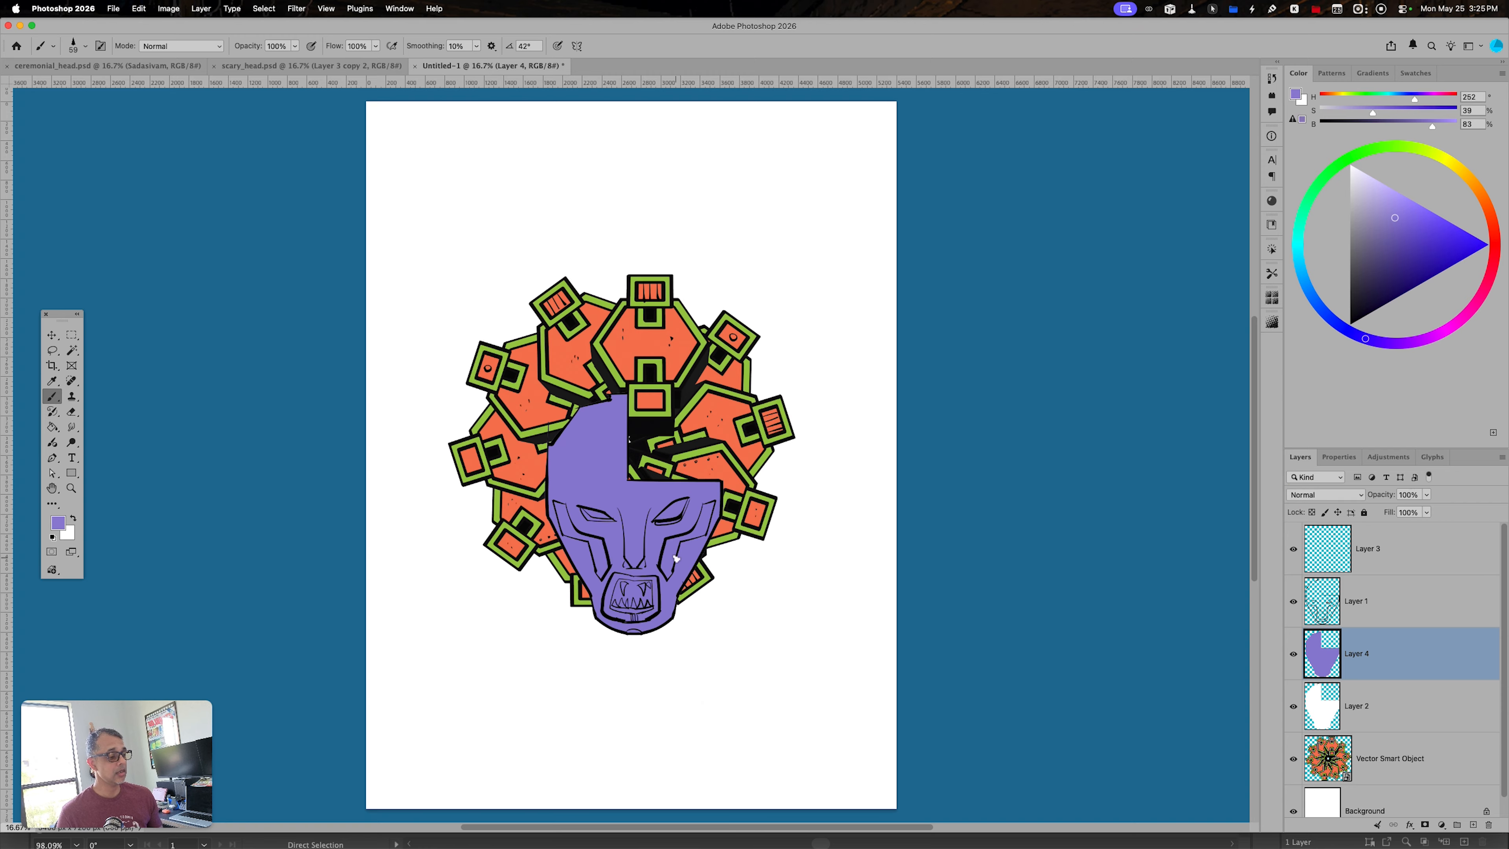